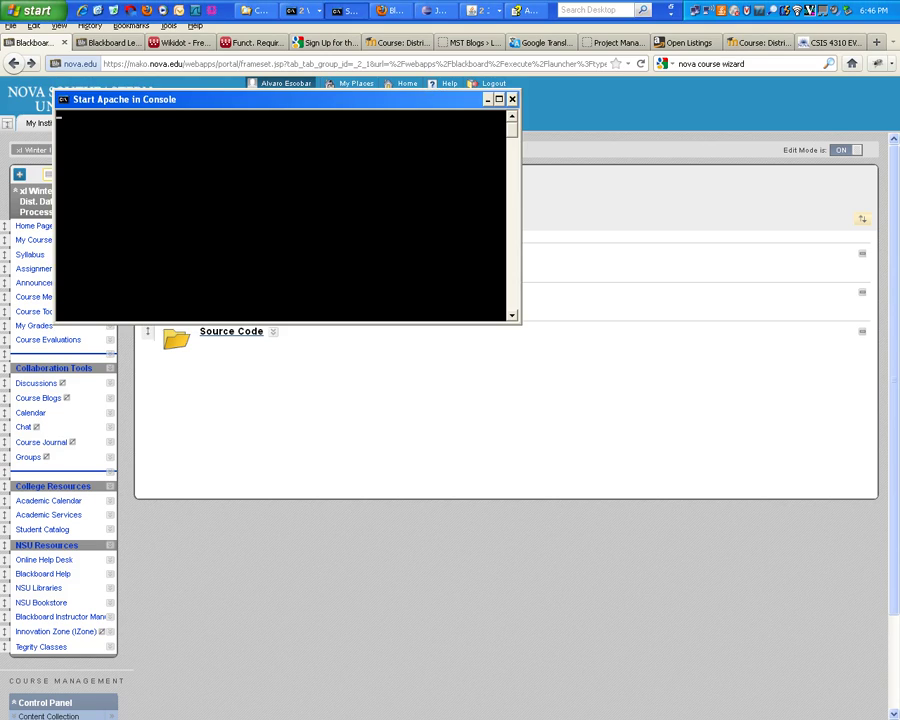
Step: Bring the MySQL command prompt to the front and place its window just below the Apache console
{"action": "left_click", "coordinate": [300, 11]}
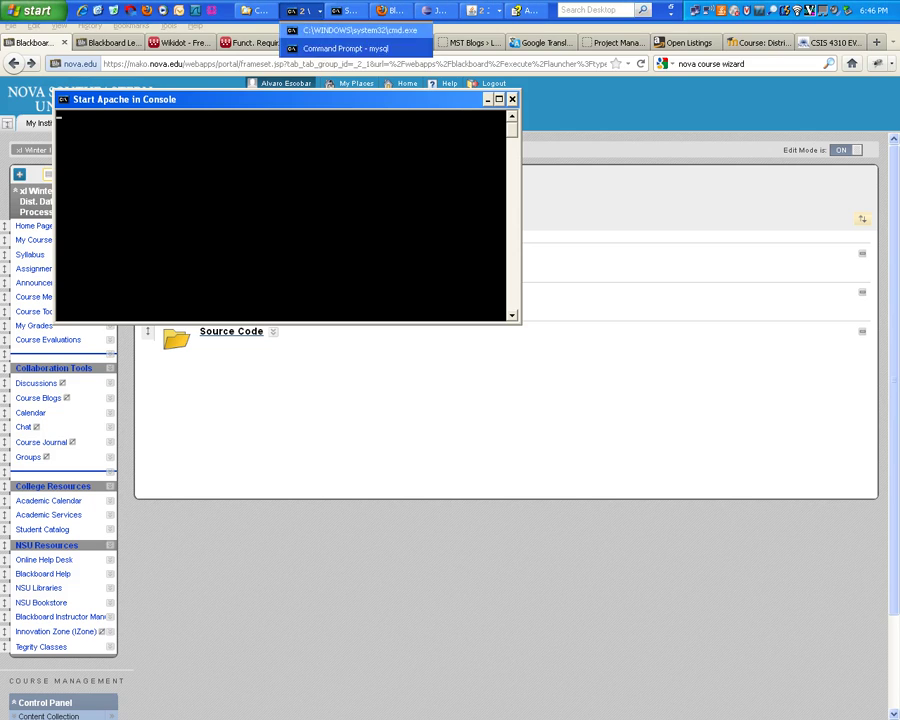
{"action": "left_click", "coordinate": [330, 46]}
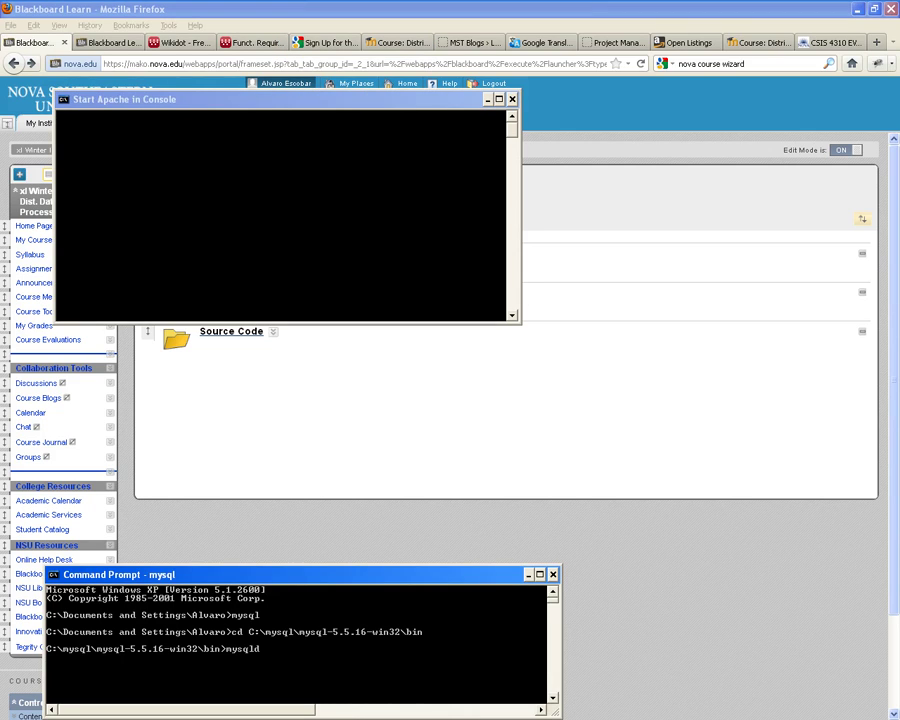
{"action": "left_click_drag", "start_coordinate": [250, 574], "coordinate": [258, 452]}
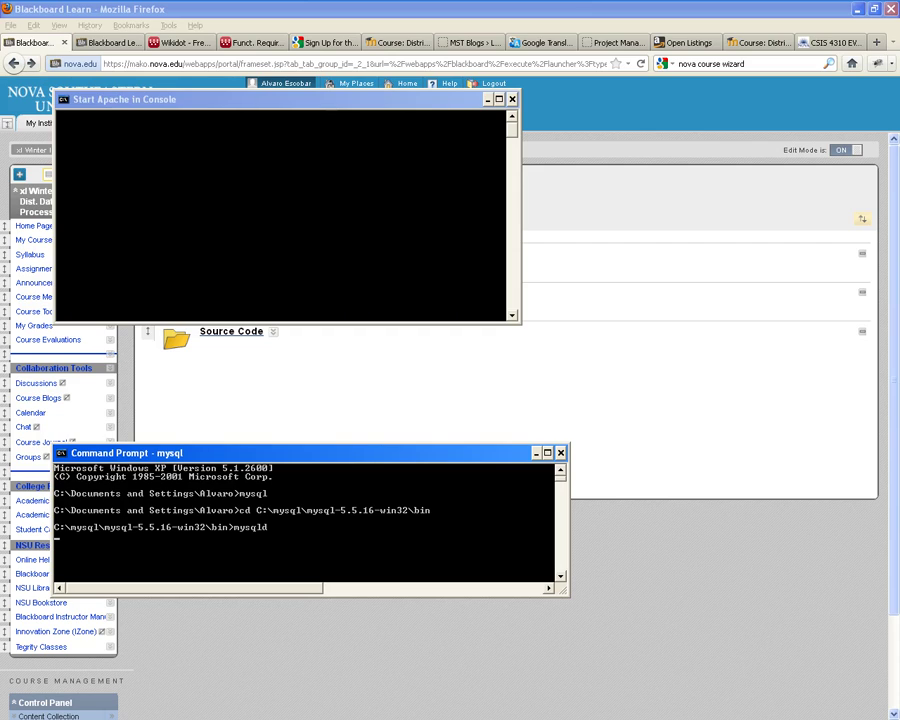
{"action": "key", "text": "Return"}
Step: Switch to Firefox and search the web for "mysql" in a new tab
{"action": "key", "text": "alt+Tab"}
{"action": "key", "text": "ctrl+t"}
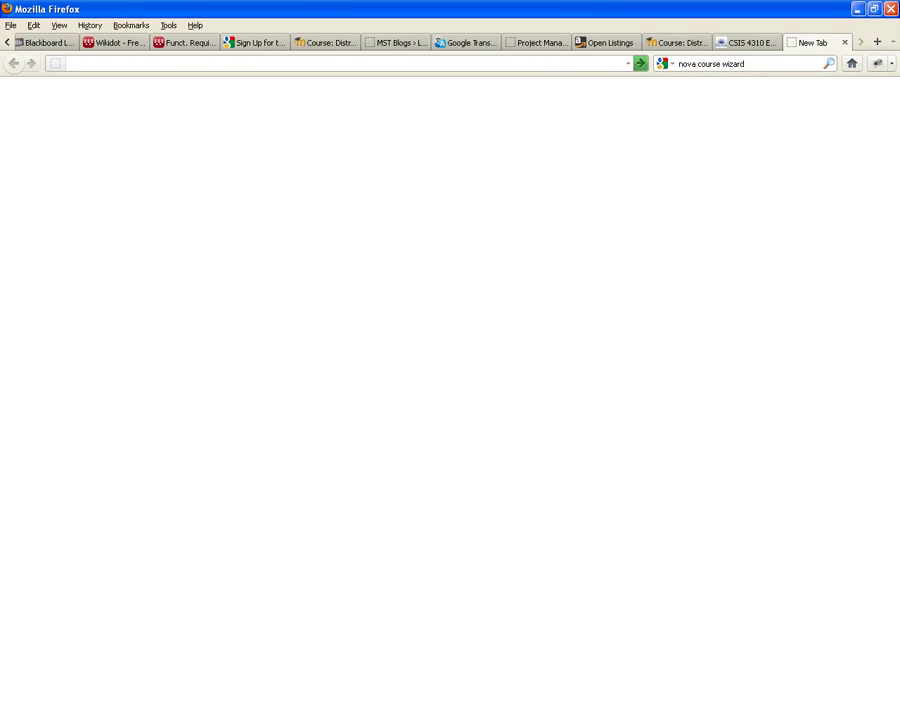
{"action": "key", "text": "ctrl+k"}
{"action": "type", "text": "my"}
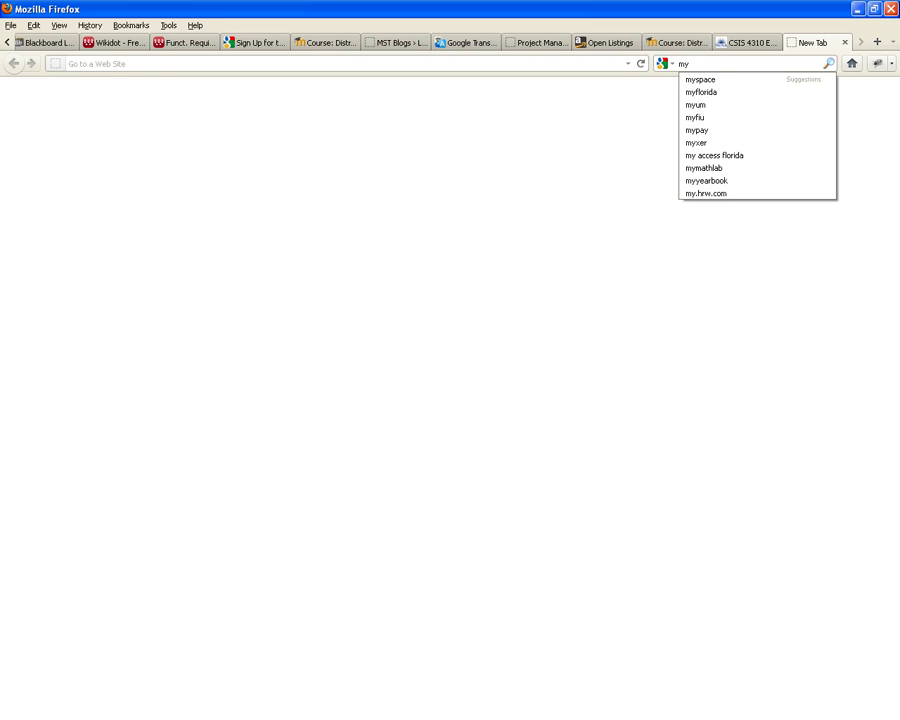
{"action": "type", "text": "sql"}
{"action": "key", "text": "Return"}
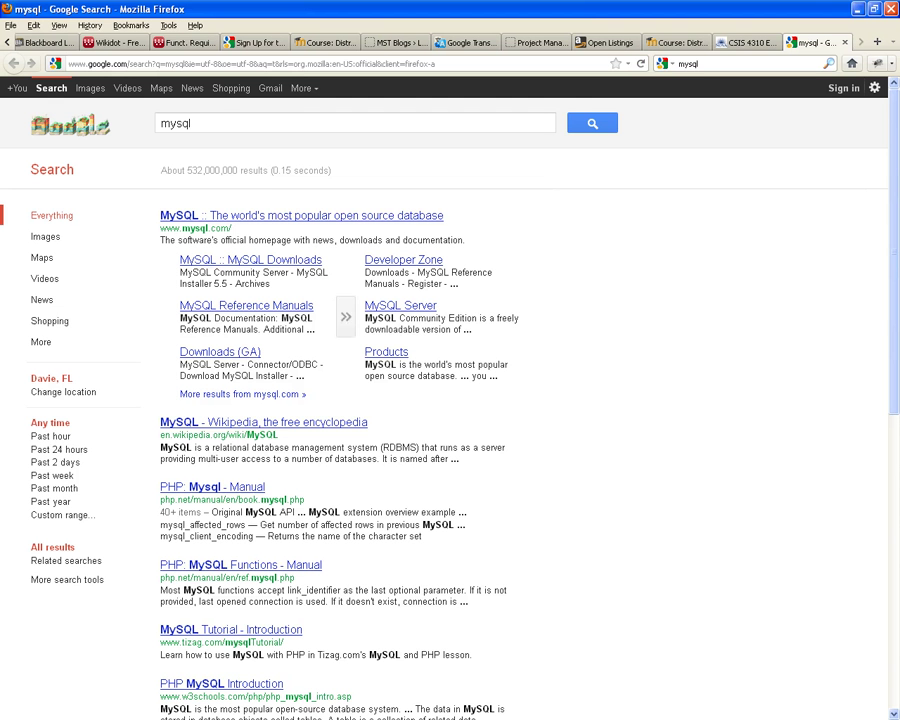
Step: Open the MySQL Downloads page from the search results and go to the MySQL Community Server download page
{"action": "left_click", "coordinate": [243, 215]}
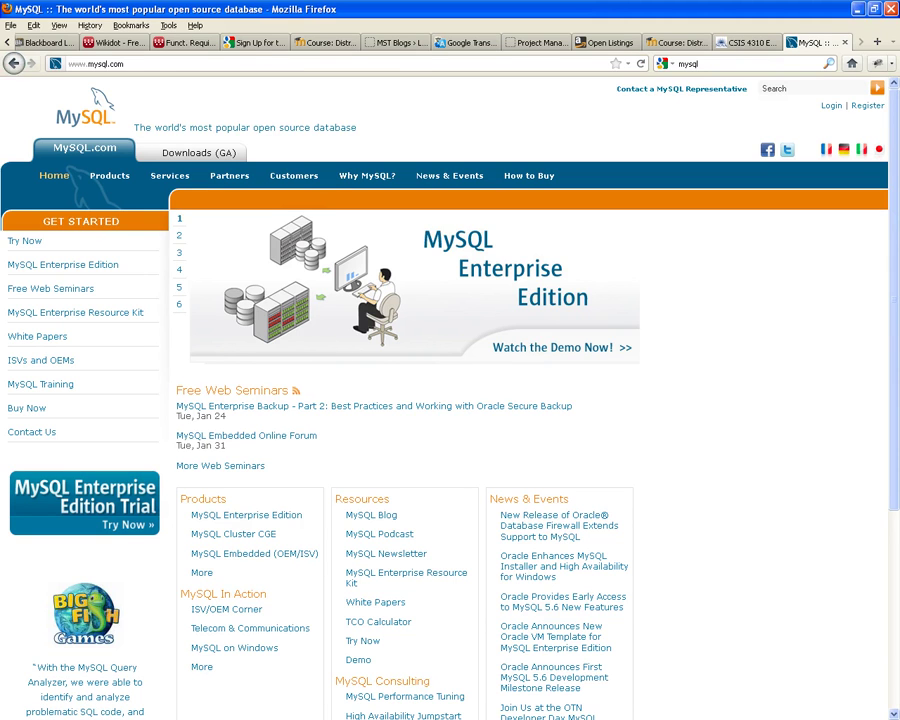
{"action": "left_click", "coordinate": [13, 63]}
{"action": "left_click", "coordinate": [250, 259]}
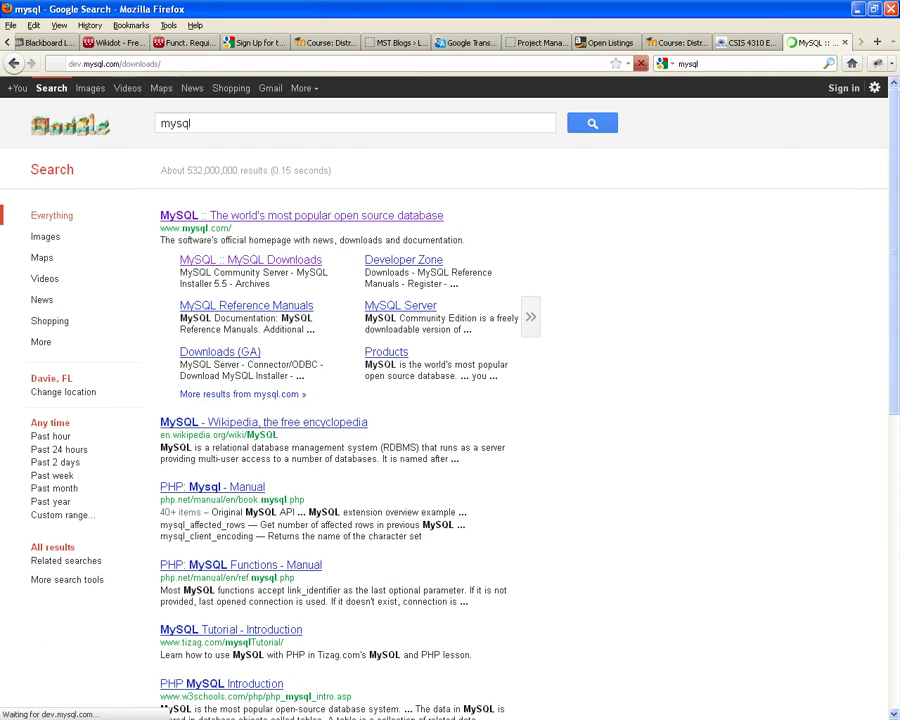
{"action": "scroll", "coordinate": [450, 400], "scroll_direction": "down", "scroll_amount": 2}
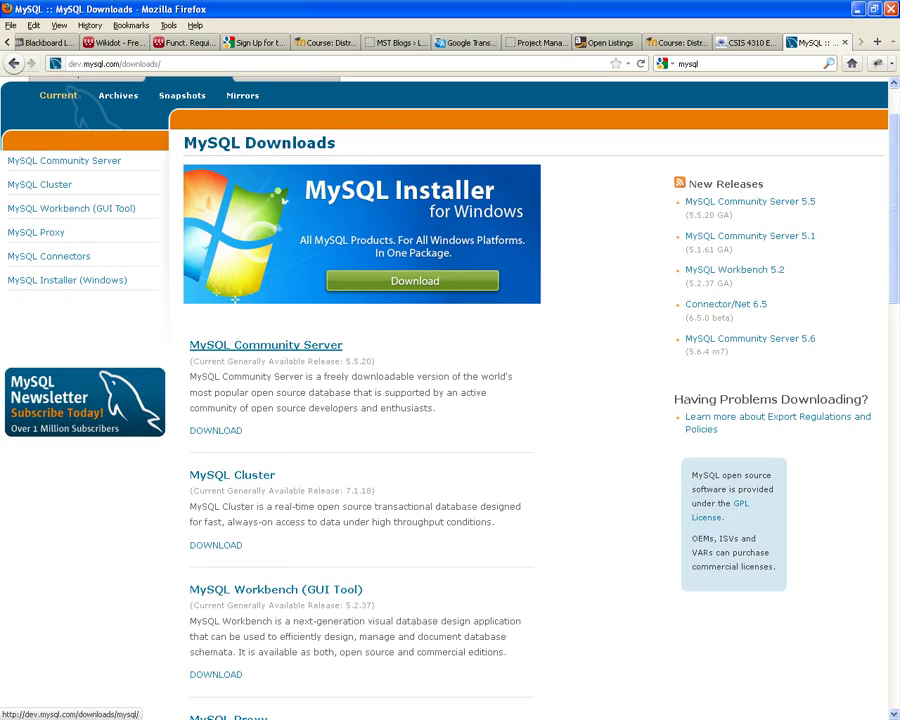
{"action": "left_click", "coordinate": [266, 345]}
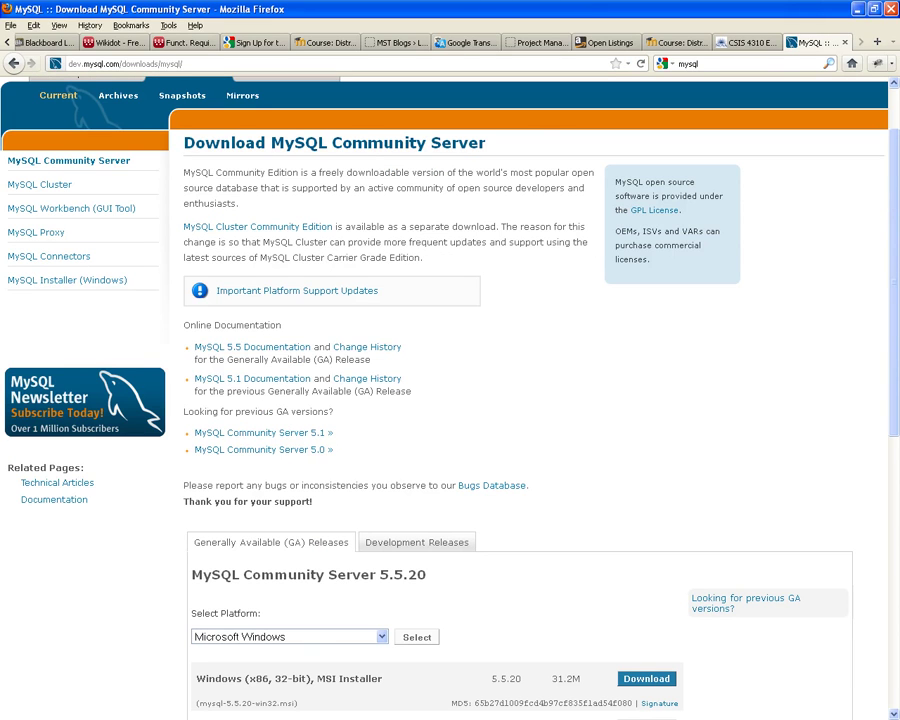
Step: Examine the platform choices and the Microsoft Windows packages offered for MySQL Community Server 5.5.20
{"action": "scroll", "coordinate": [530, 400], "scroll_direction": "down", "scroll_amount": 3}
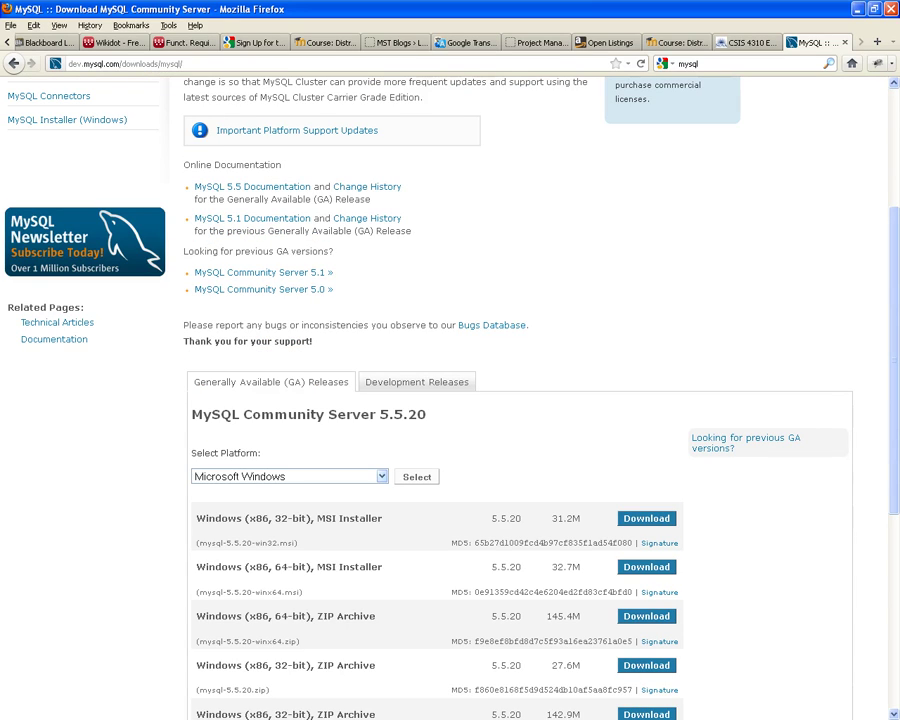
{"action": "left_click", "coordinate": [290, 476]}
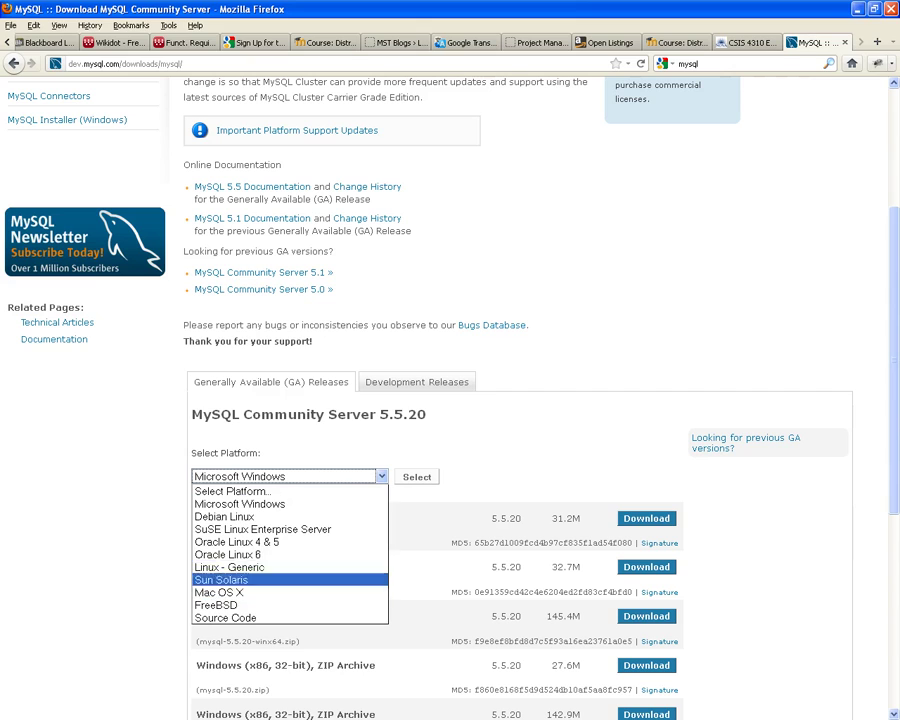
{"action": "key", "text": "Escape"}
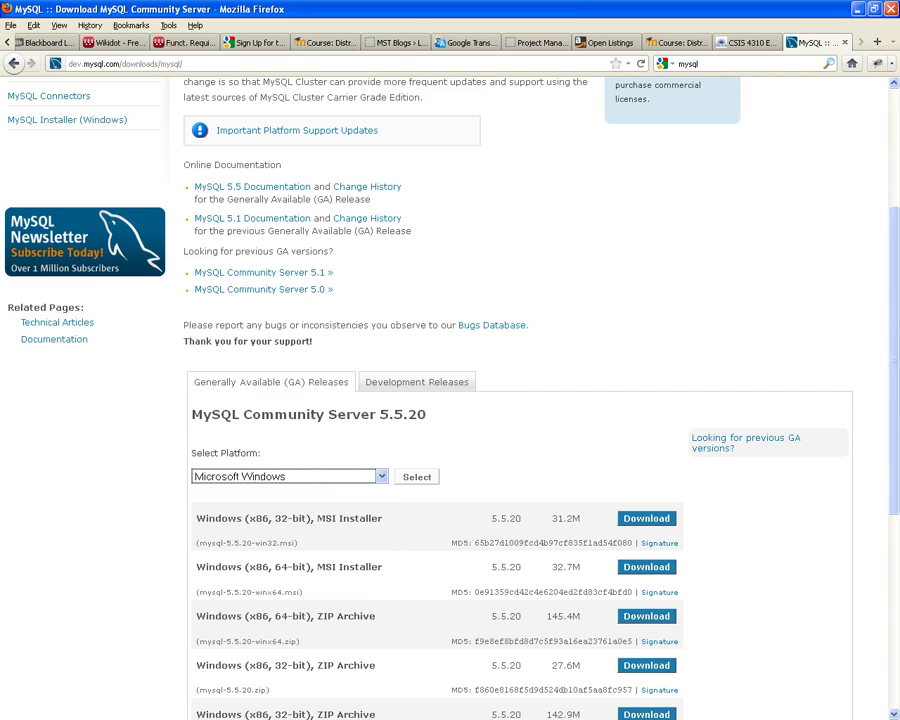
{"action": "scroll", "coordinate": [450, 400], "scroll_direction": "down", "scroll_amount": 3}
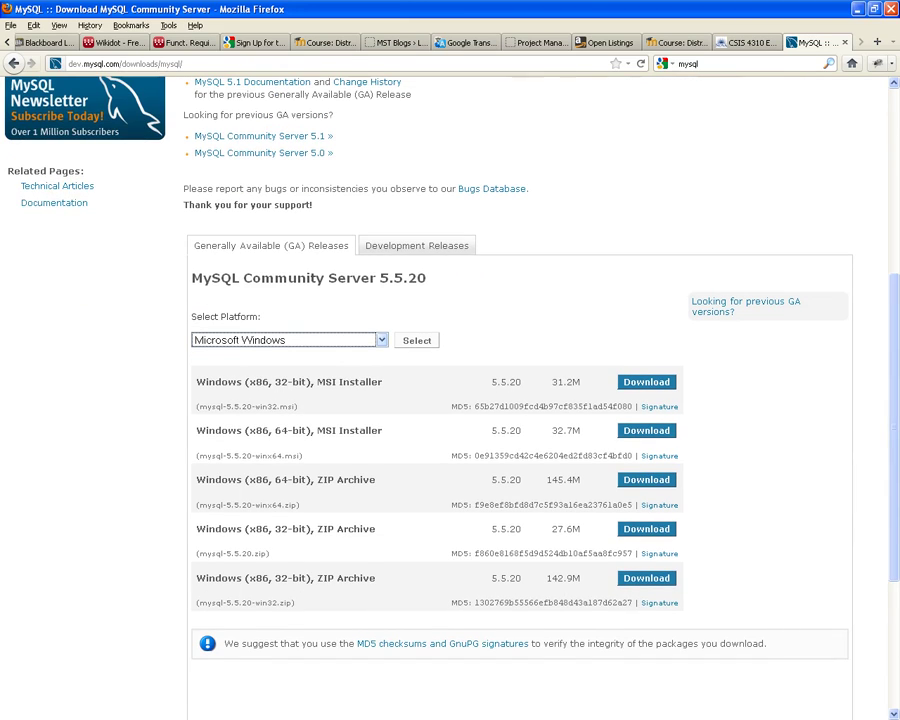
{"action": "key", "text": "alt+Down"}
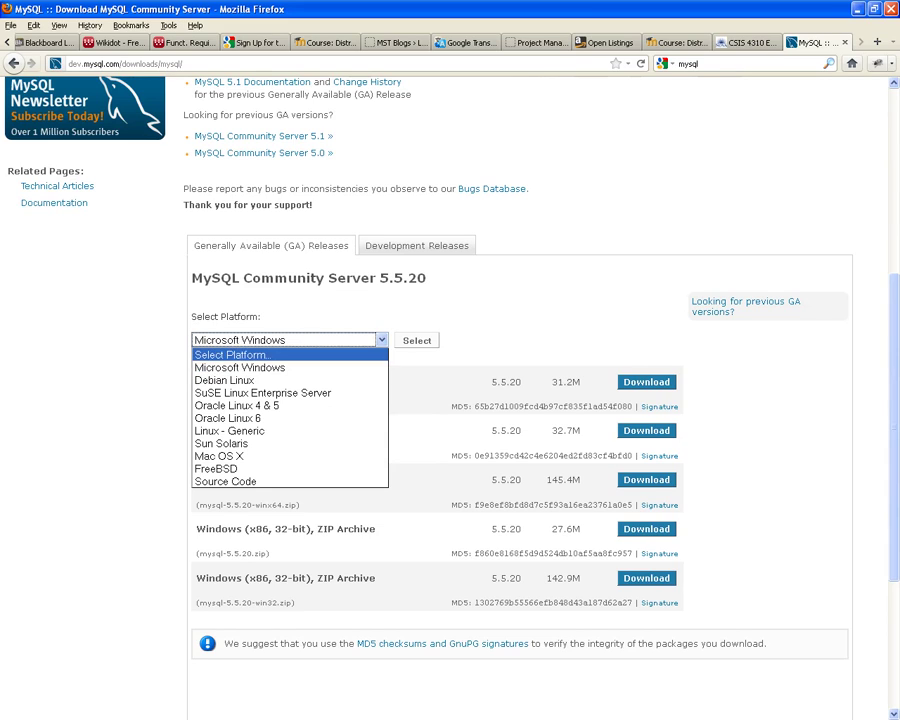
{"action": "key", "text": "Down"}
{"action": "key", "text": "Down"}
{"action": "key", "text": "Down"}
{"action": "key", "text": "Down"}
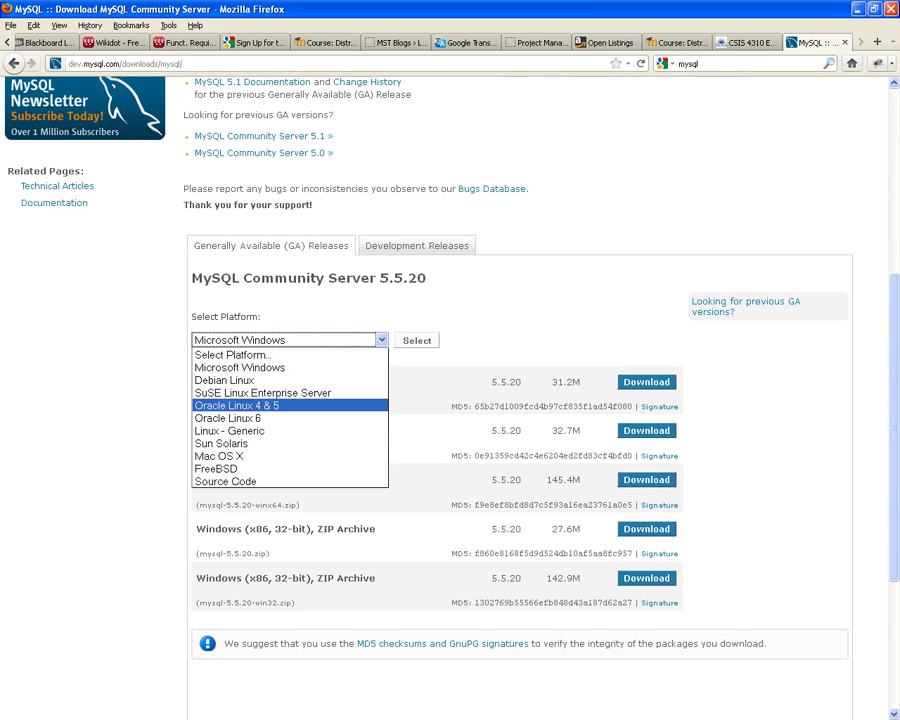
{"action": "key", "text": "Escape"}
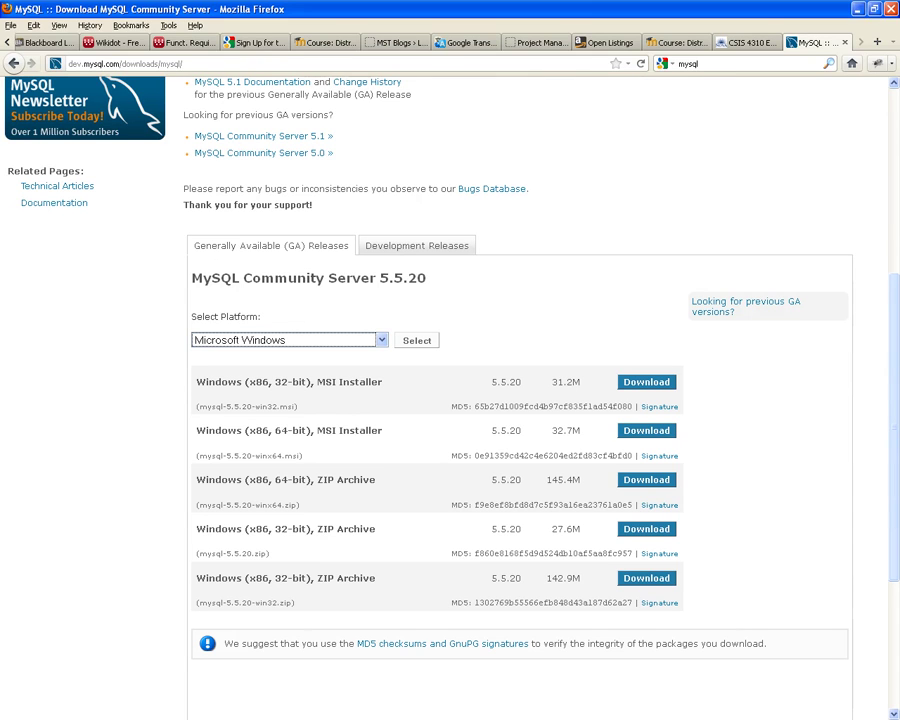
{"action": "scroll", "coordinate": [450, 400], "scroll_direction": "down", "scroll_amount": 1}
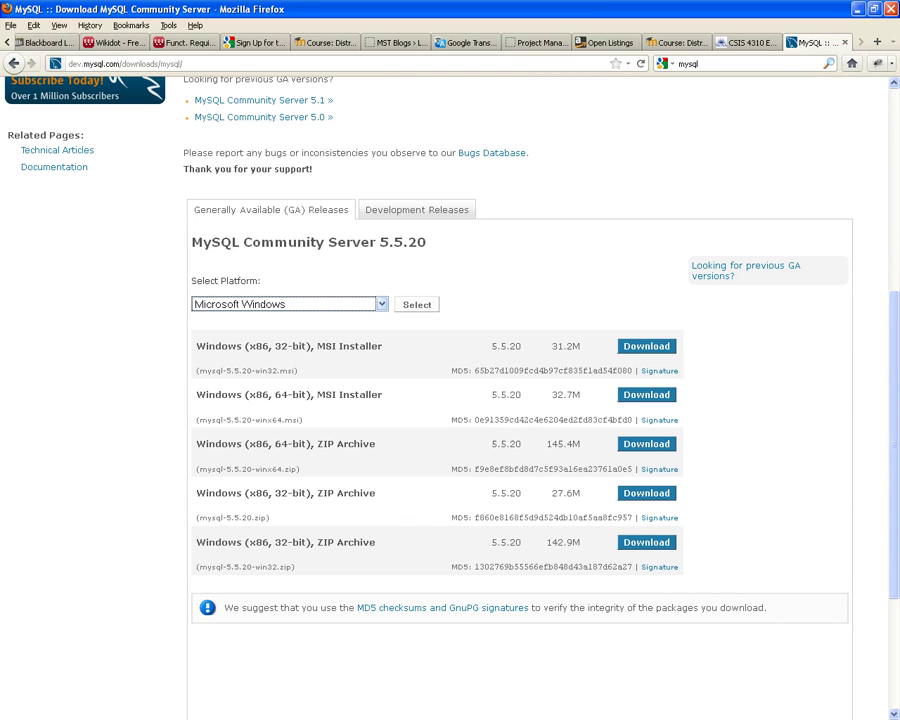
Step: Switch to the MySQL command prompt running mysqld and move its window lower over the download page
{"action": "key", "text": "alt+Tab"}
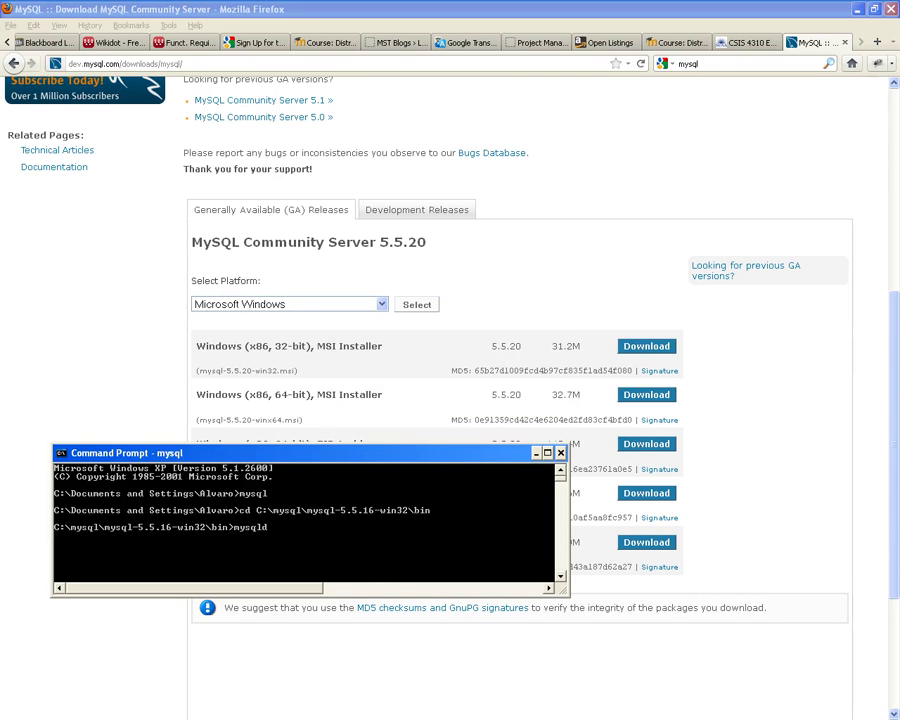
{"action": "key", "text": "Return"}
{"action": "left_click_drag", "start_coordinate": [300, 453], "coordinate": [265, 500]}
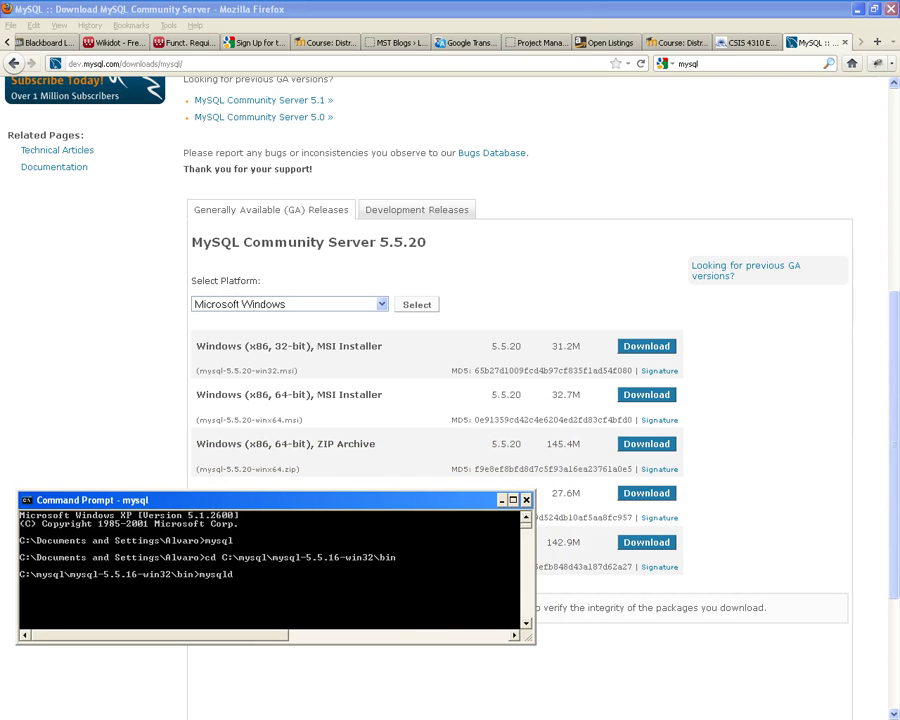
{"action": "key", "text": "alt+Tab"}
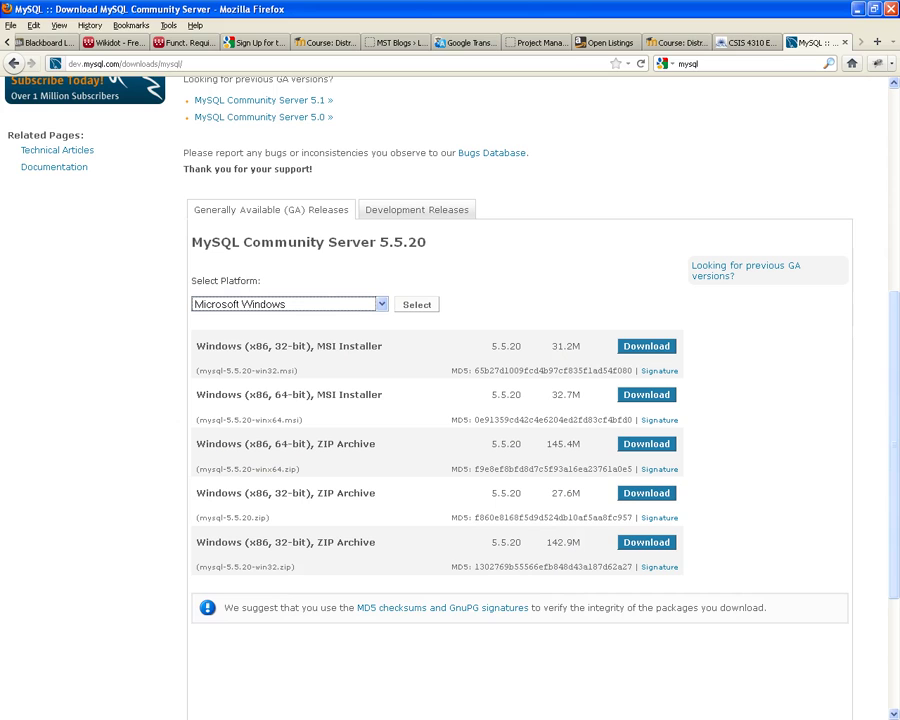
{"action": "scroll", "coordinate": [450, 400], "scroll_direction": "up", "scroll_amount": 7}
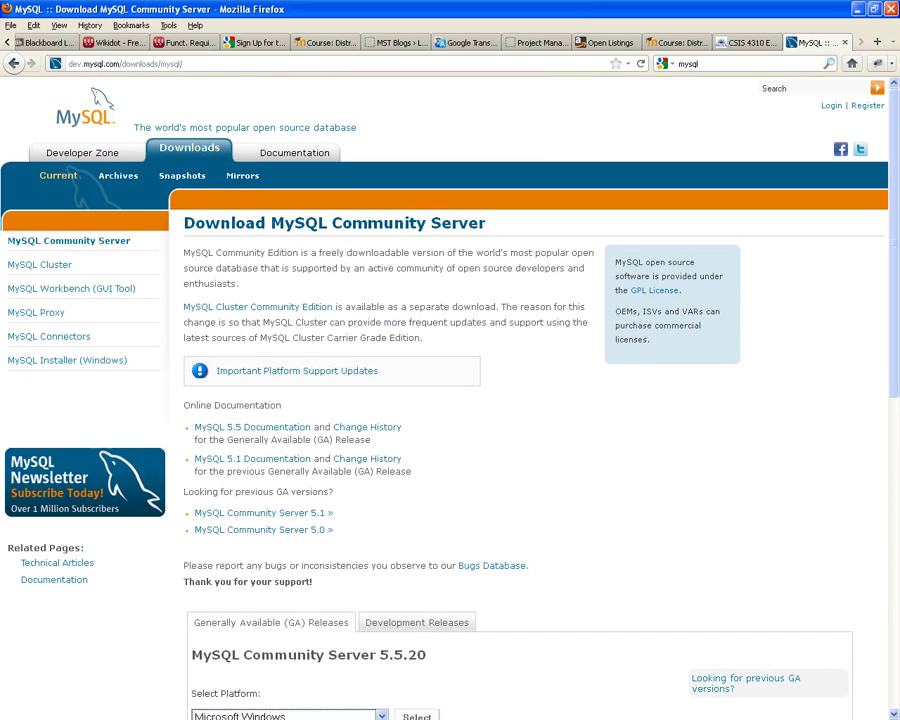
{"action": "key", "text": "alt+Tab"}
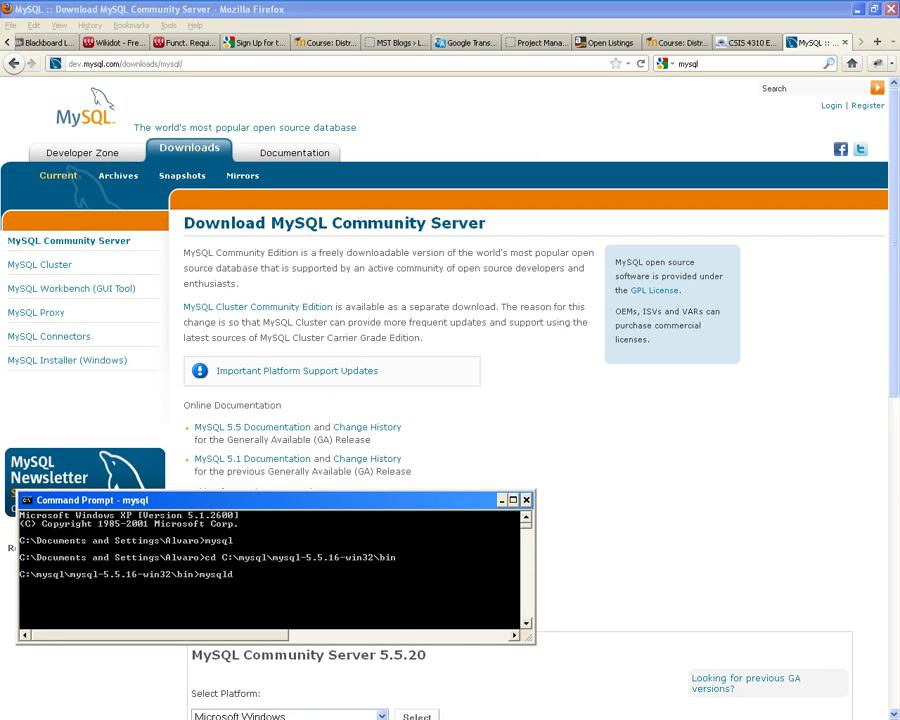
Step: Search the web in Firefox for "jdk", open the JDK result and review the Java SE Development Kit 6 Update 25 downloads
{"action": "key", "text": "alt+Tab"}
{"action": "type", "text": "jdk"}
{"action": "key", "text": "Return"}
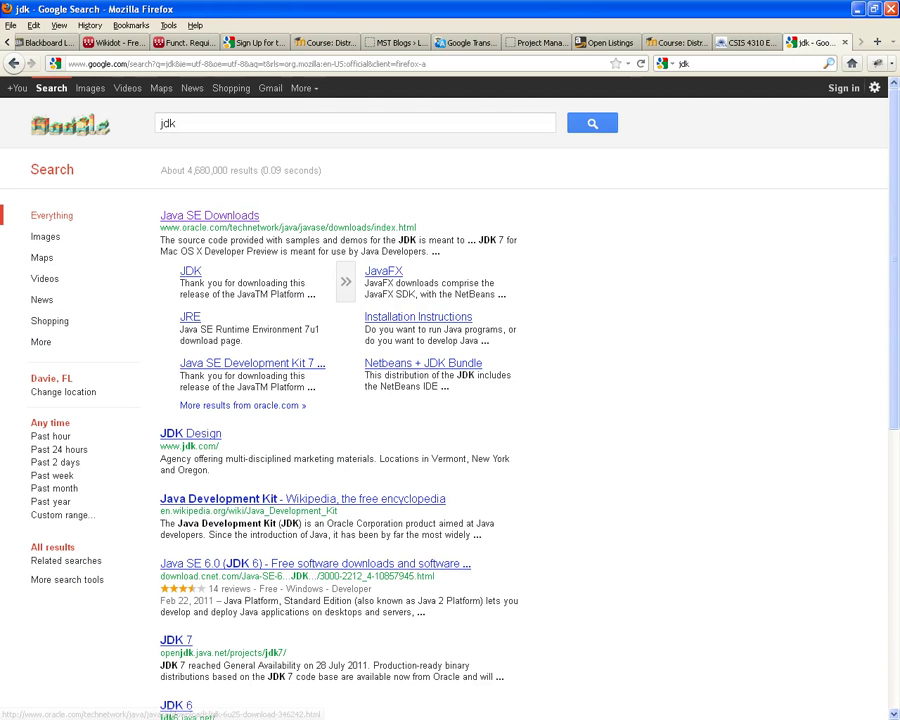
{"action": "left_click", "coordinate": [190, 271]}
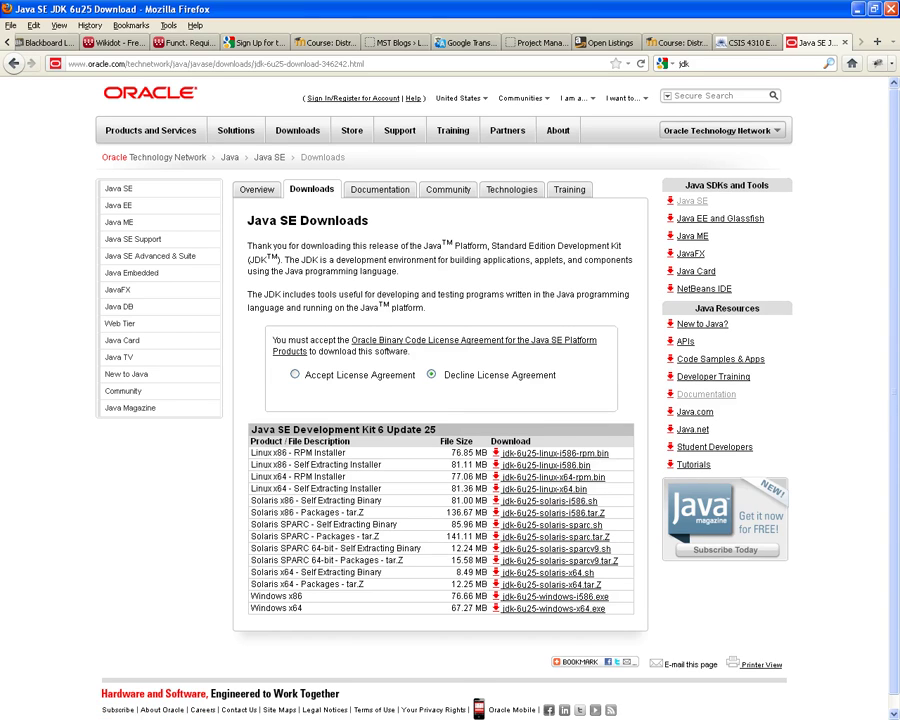
{"action": "scroll", "coordinate": [555, 580], "scroll_direction": "down", "scroll_amount": 1}
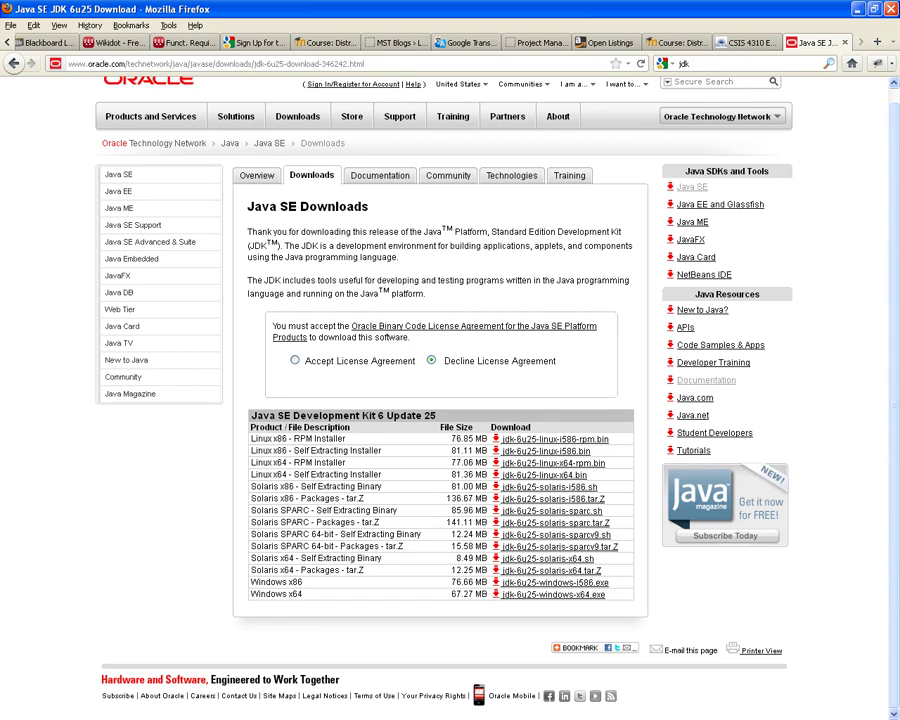
{"action": "scroll", "coordinate": [450, 400], "scroll_direction": "up", "scroll_amount": 1}
{"action": "scroll", "coordinate": [450, 400], "scroll_direction": "up", "scroll_amount": 1}
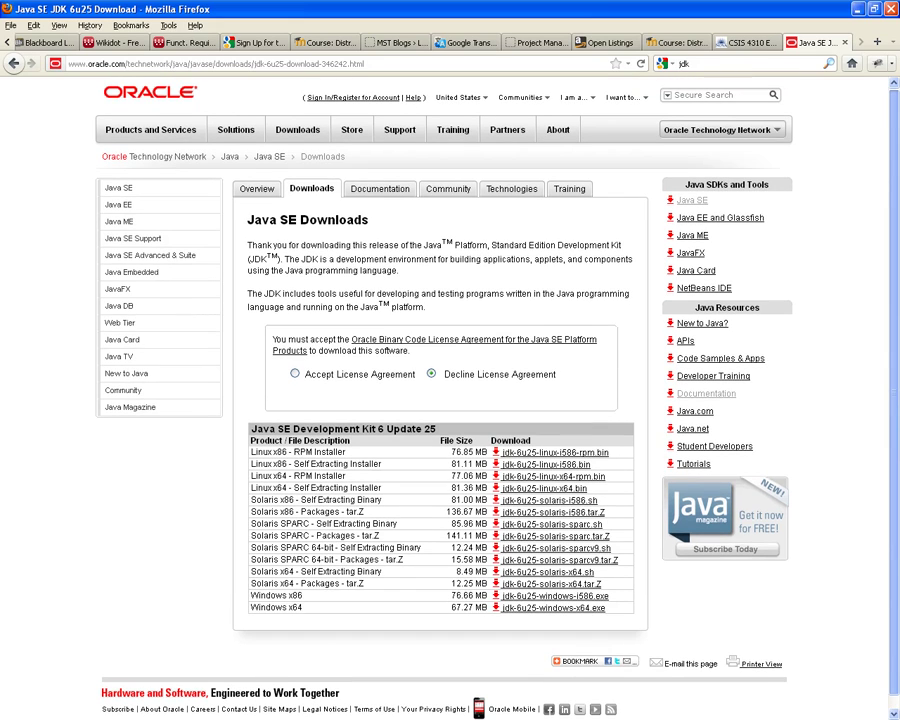
{"action": "scroll", "coordinate": [555, 594], "scroll_direction": "down", "scroll_amount": 1}
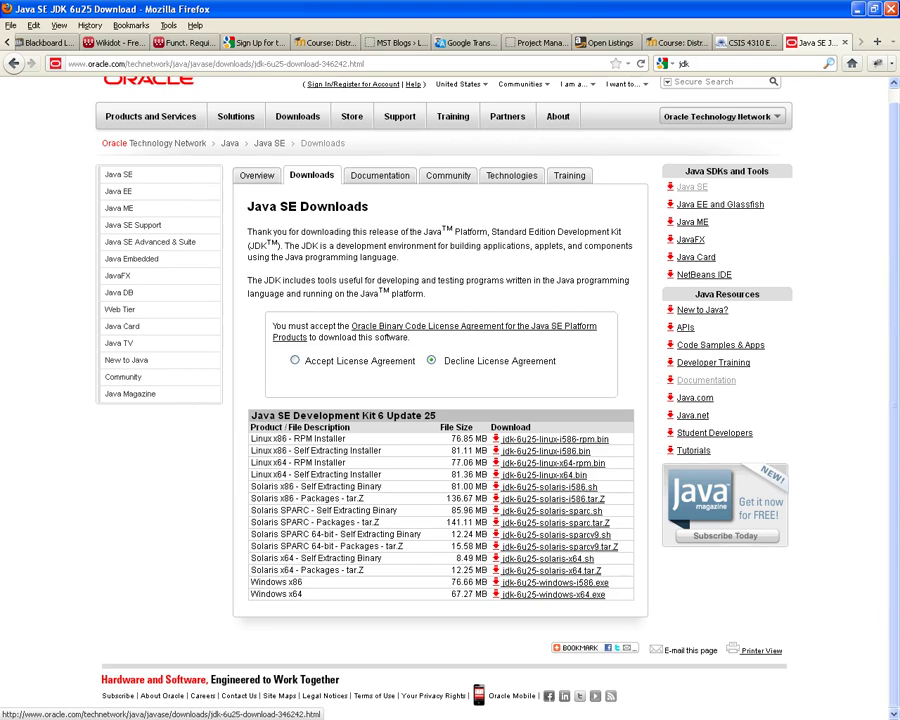
Step: Switch to the Windows Explorer window and open the Java folder inside C:\Program Files
{"action": "key", "text": "alt+Tab"}
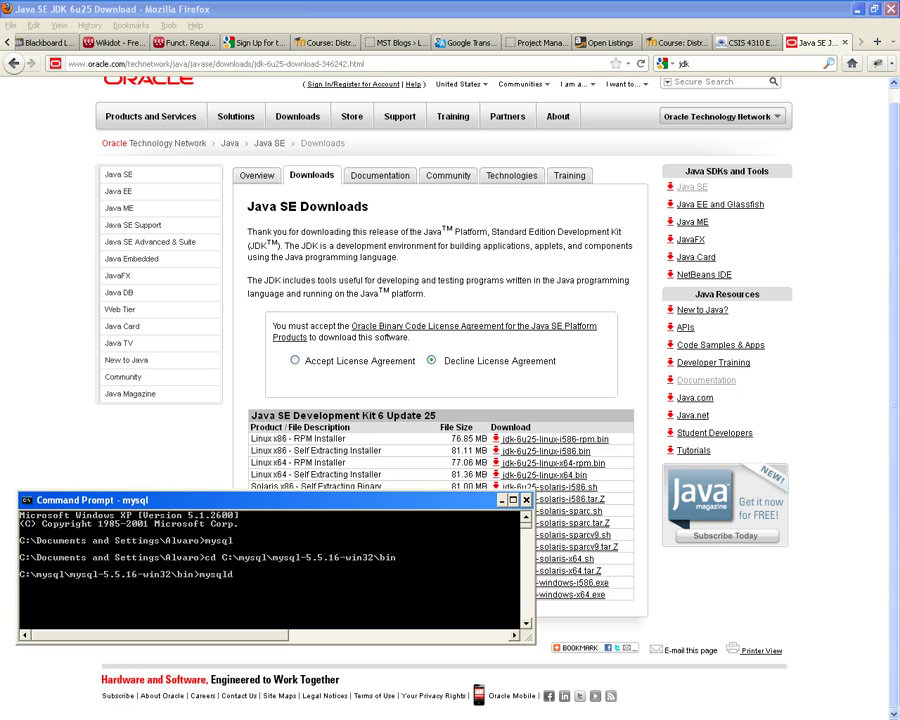
{"action": "key", "text": "alt+Tab"}
{"action": "key", "text": "alt+Tab"}
{"action": "key", "text": "alt+Tab"}
{"action": "key", "text": "alt+Tab"}
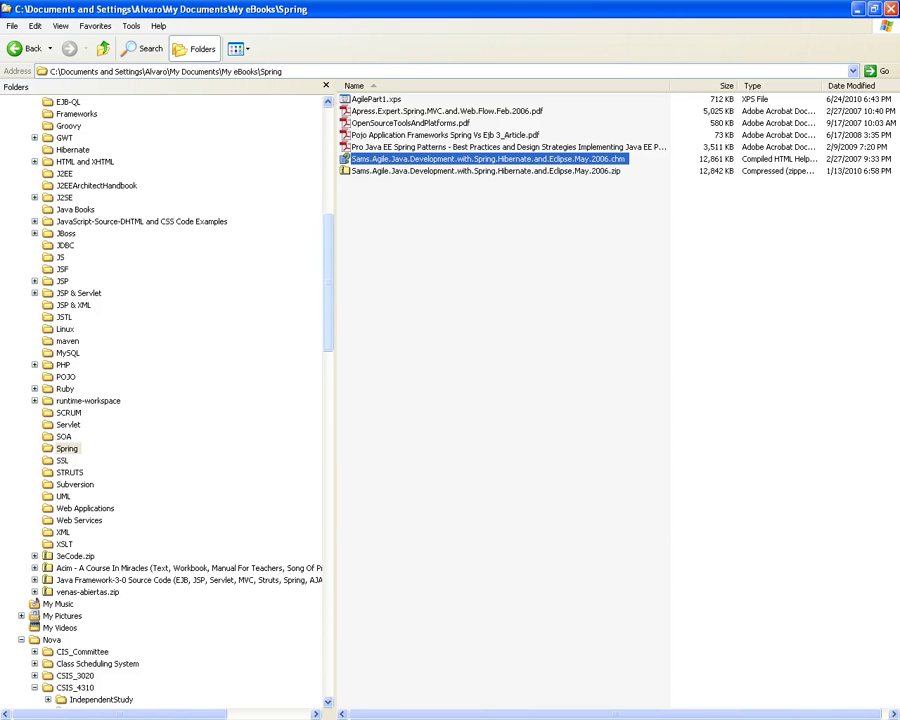
{"action": "scroll", "coordinate": [165, 400], "scroll_direction": "up", "scroll_amount": 1}
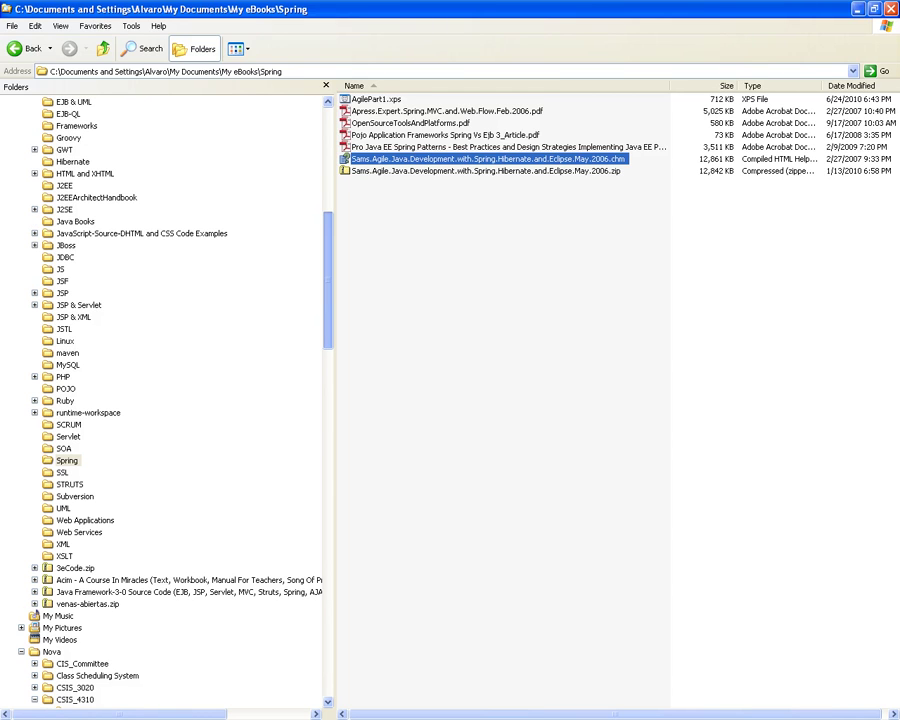
{"action": "scroll", "coordinate": [165, 400], "scroll_direction": "up", "scroll_amount": 8}
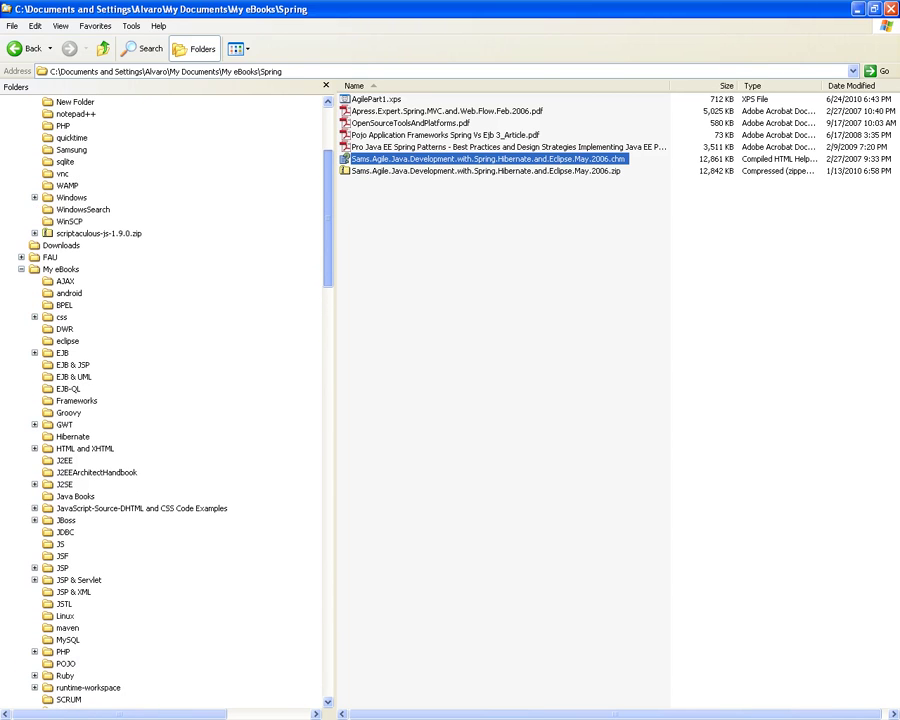
{"action": "scroll", "coordinate": [165, 400], "scroll_direction": "down", "scroll_amount": 20}
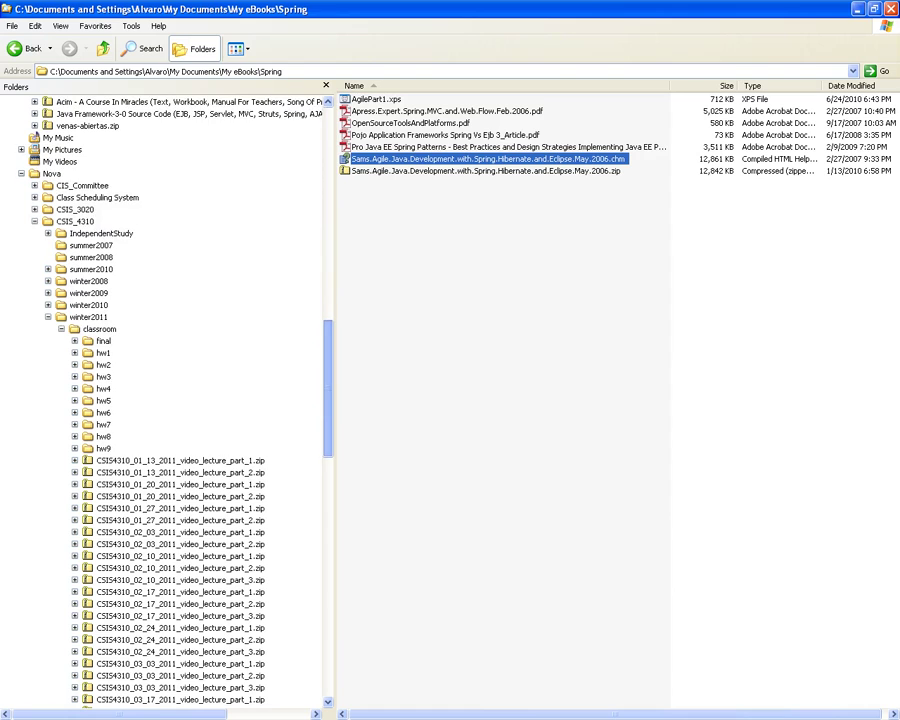
{"action": "scroll", "coordinate": [165, 400], "scroll_direction": "down", "scroll_amount": 20}
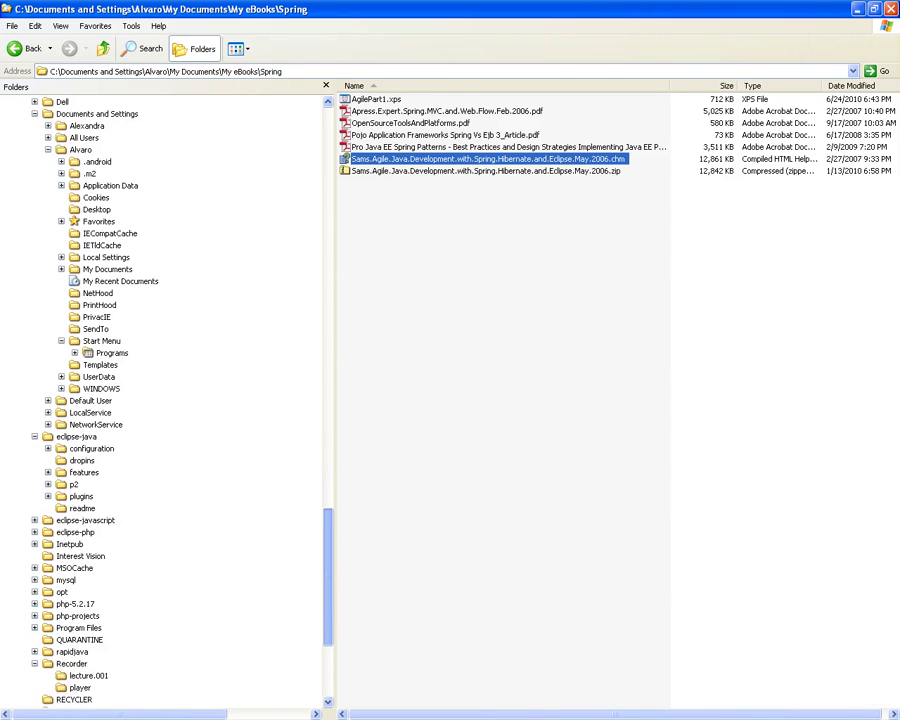
{"action": "scroll", "coordinate": [85, 522], "scroll_direction": "down", "scroll_amount": 6}
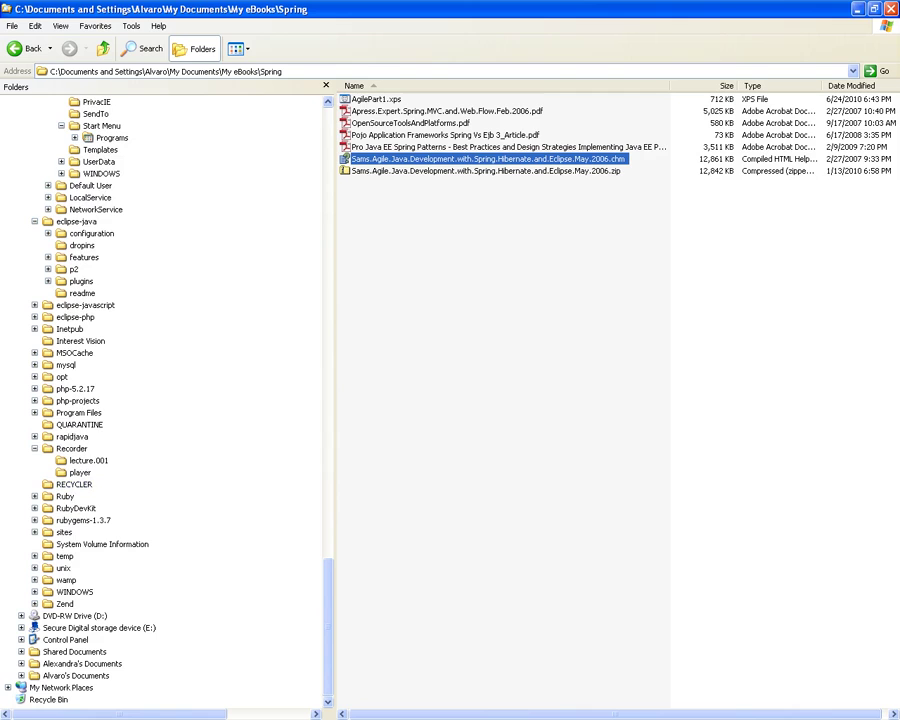
{"action": "left_click", "coordinate": [34, 412]}
{"action": "left_click", "coordinate": [77, 353]}
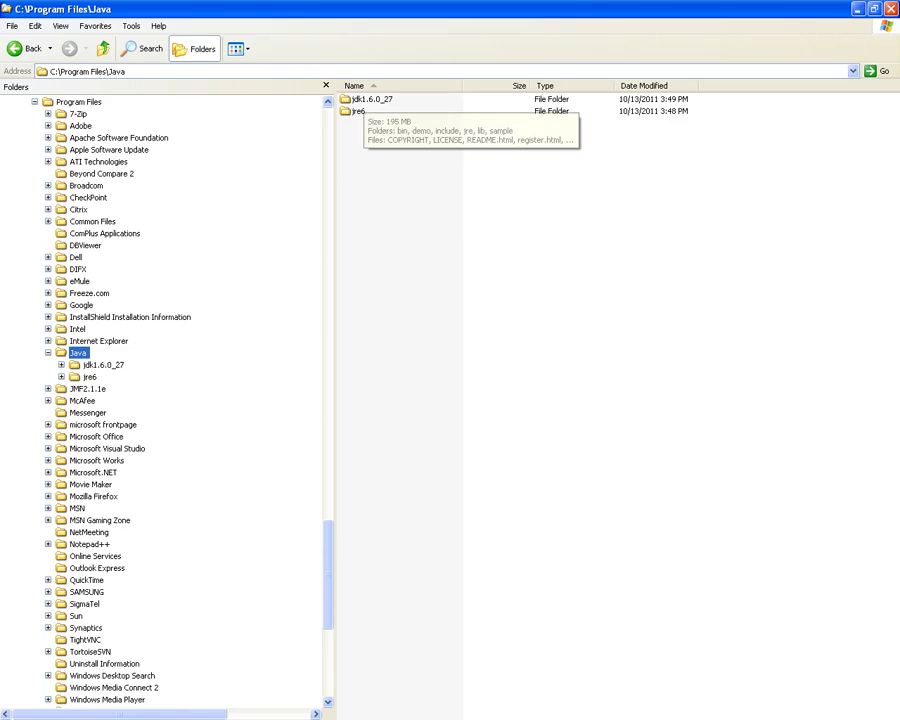
Step: Examine the tools in the bin folder of jdk1.6.0_27, then return to the Java folder and select jre6
{"action": "double_click", "coordinate": [372, 99]}
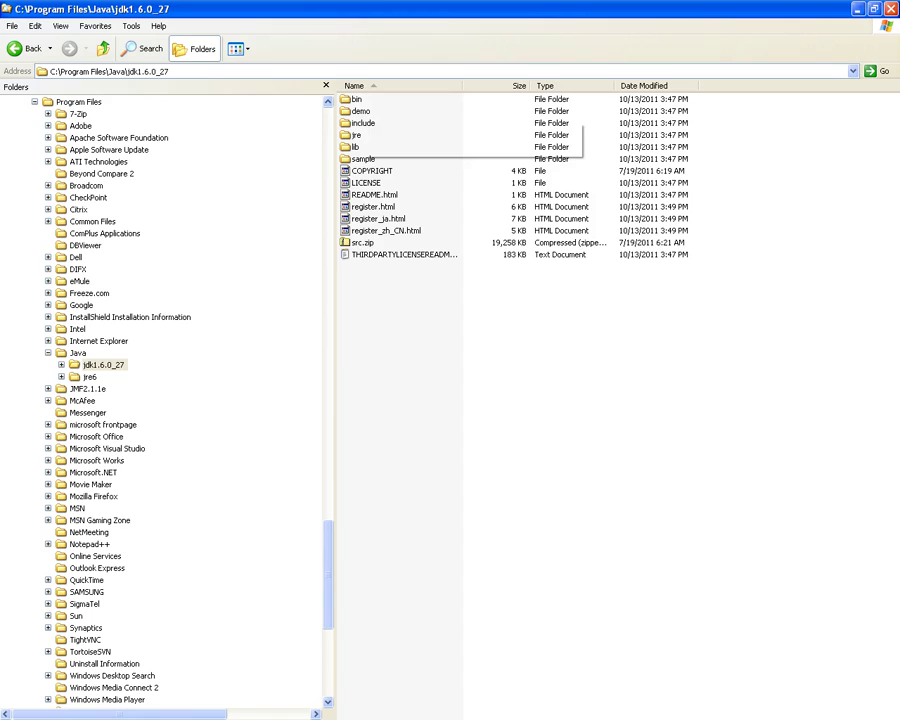
{"action": "left_click", "coordinate": [357, 100]}
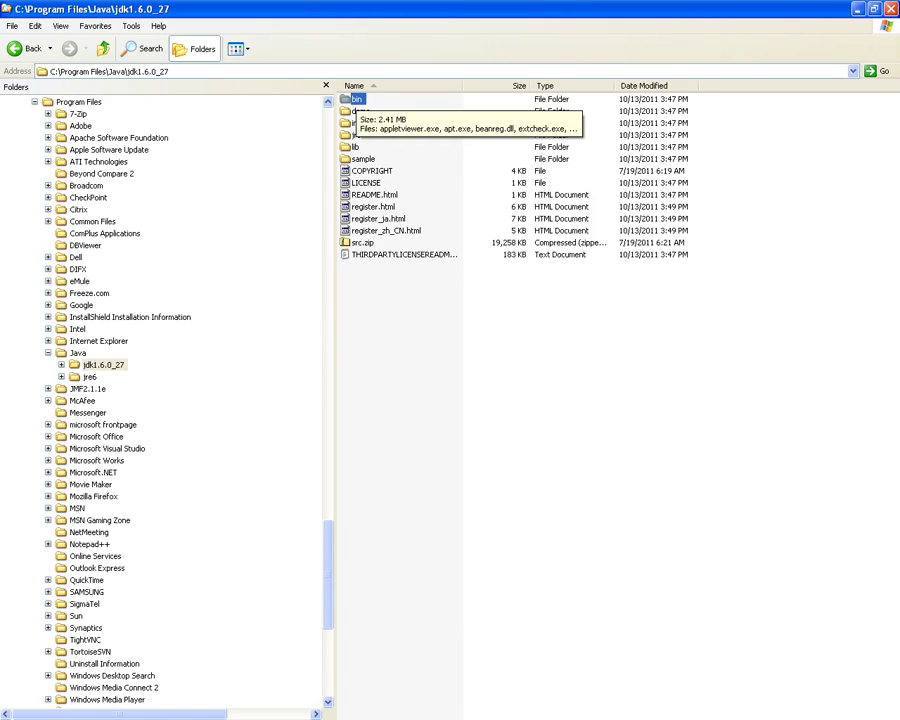
{"action": "key", "text": "Return"}
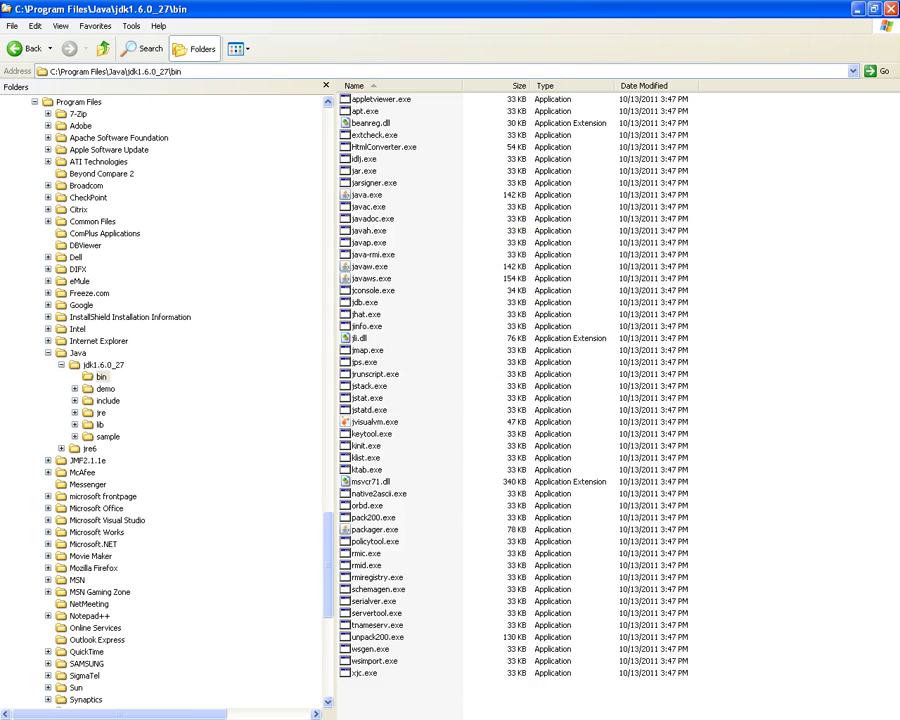
{"action": "left_click_drag", "start_coordinate": [390, 440], "coordinate": [510, 489]}
{"action": "left_click", "coordinate": [30, 48]}
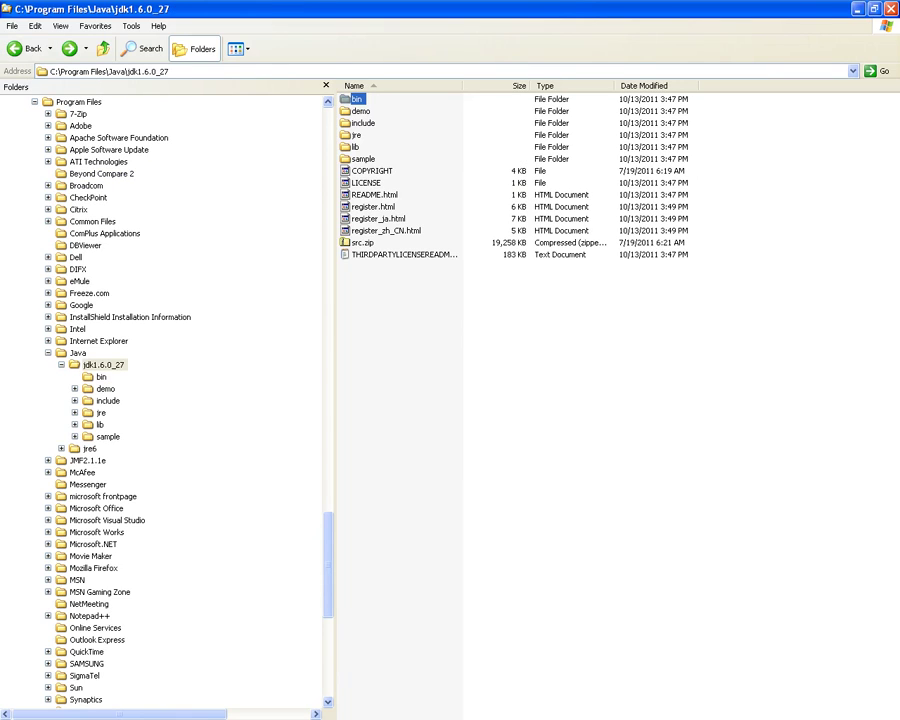
{"action": "left_click", "coordinate": [30, 48]}
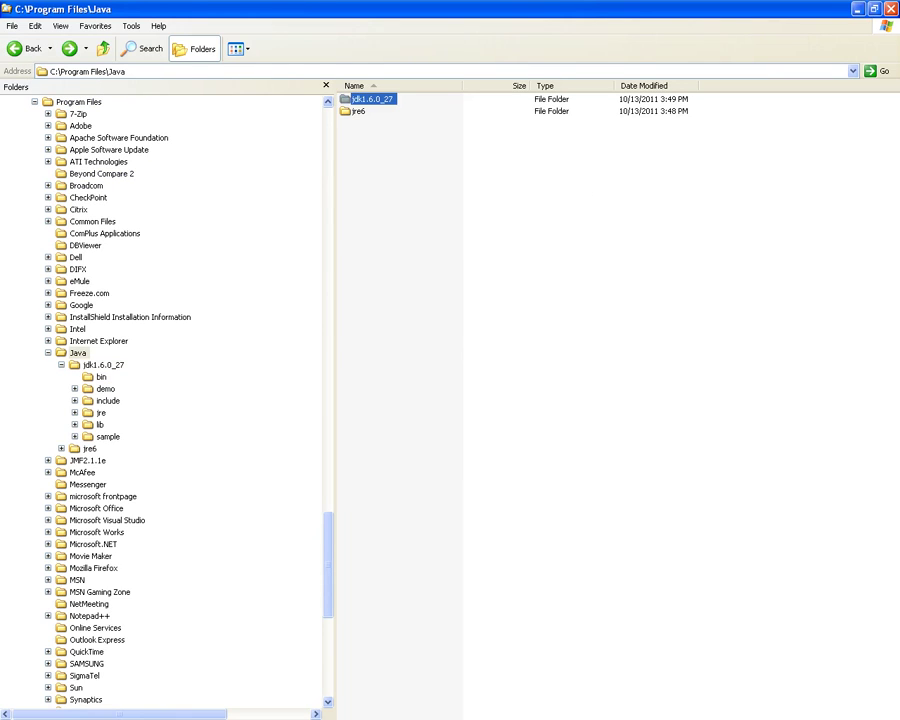
{"action": "left_click", "coordinate": [359, 111]}
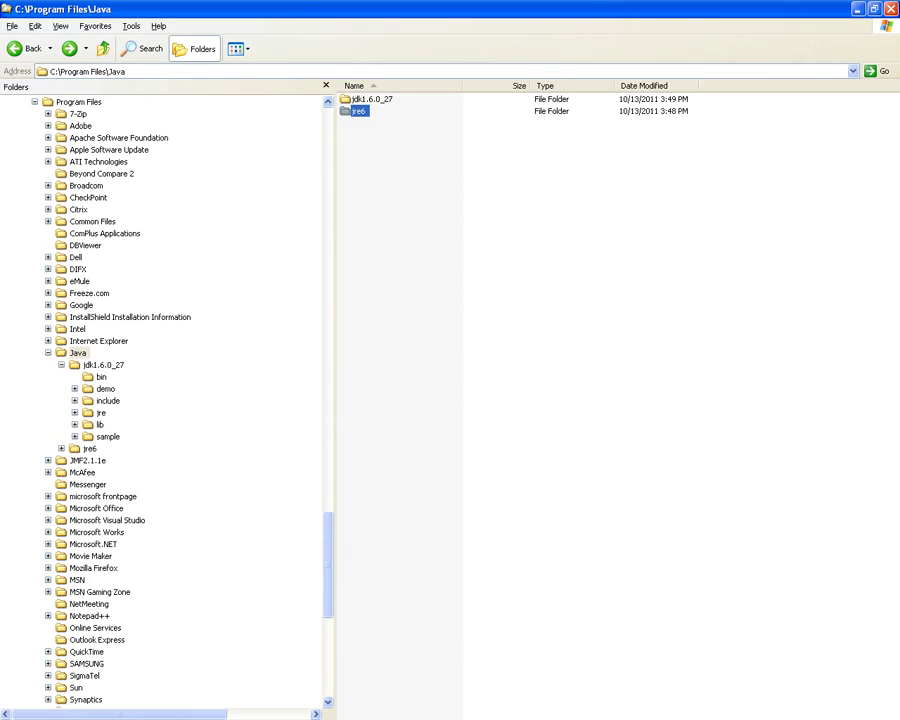
Step: Open the Environment Variables dialog from the advanced system properties of My Computer
{"action": "key", "text": "alt+Tab"}
{"action": "key", "text": "alt+Tab"}
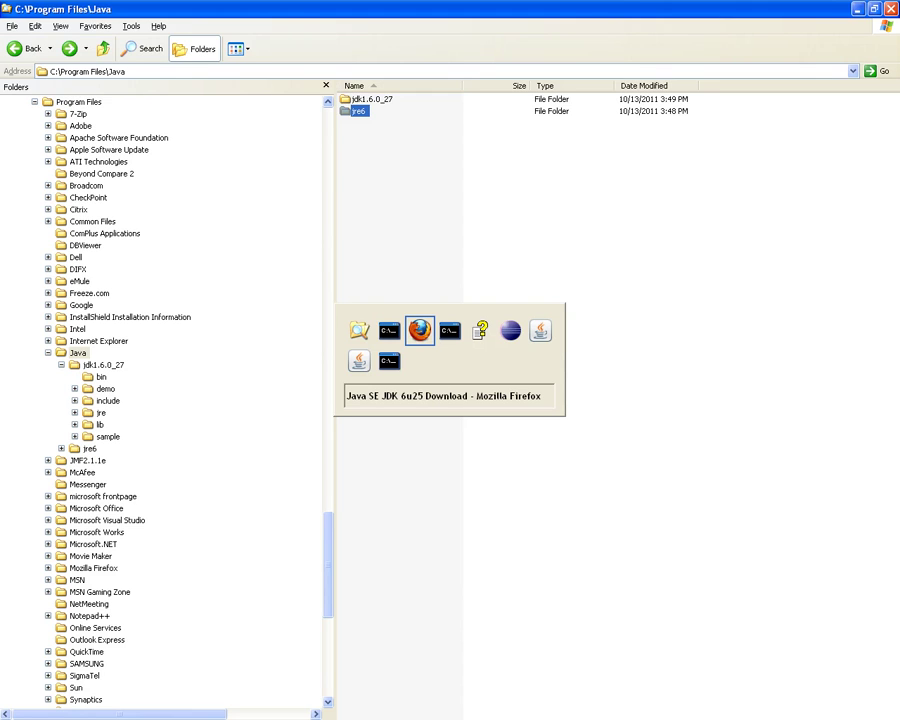
{"action": "left_click", "coordinate": [38, 8]}
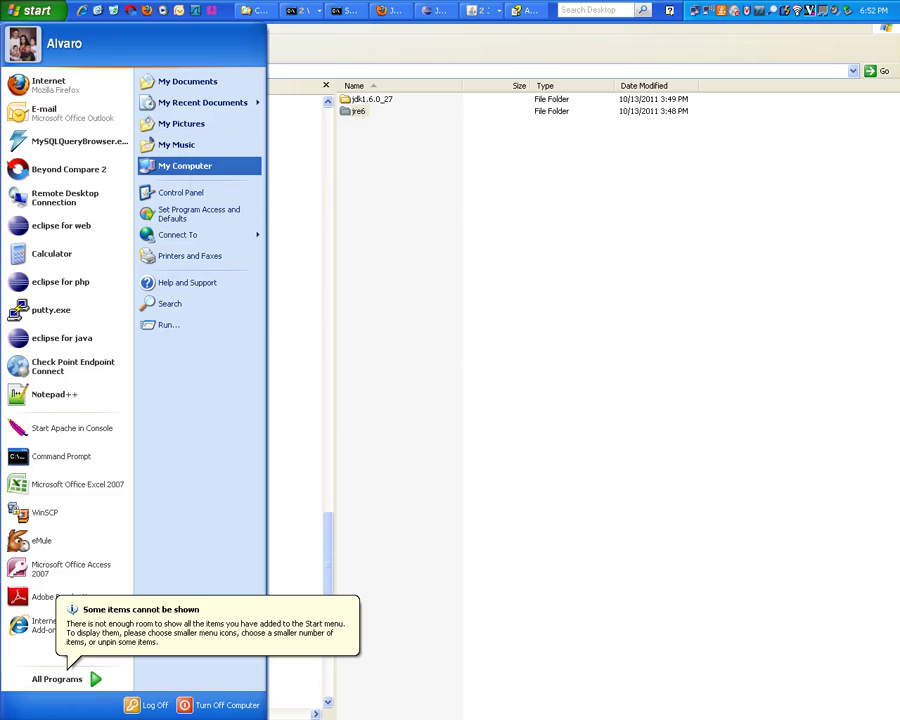
{"action": "right_click", "coordinate": [188, 167]}
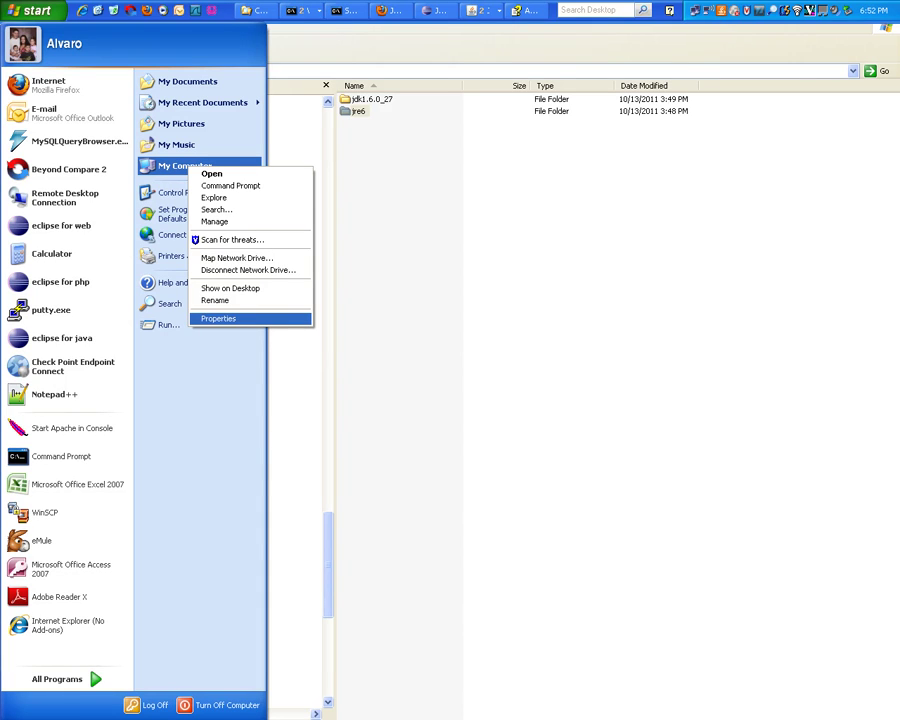
{"action": "left_click", "coordinate": [222, 319]}
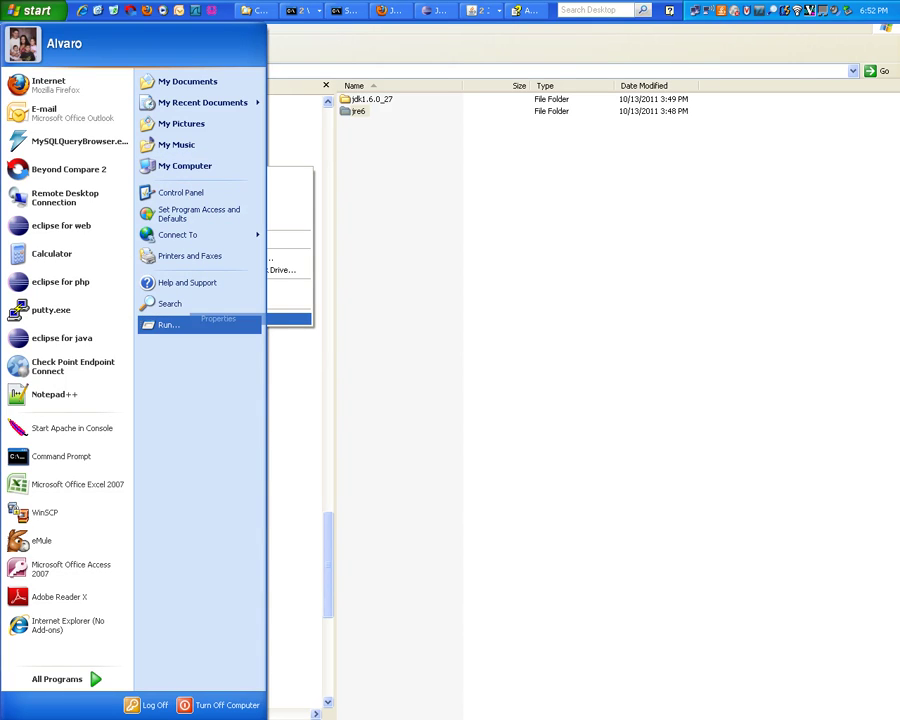
{"action": "left_click", "coordinate": [283, 86]}
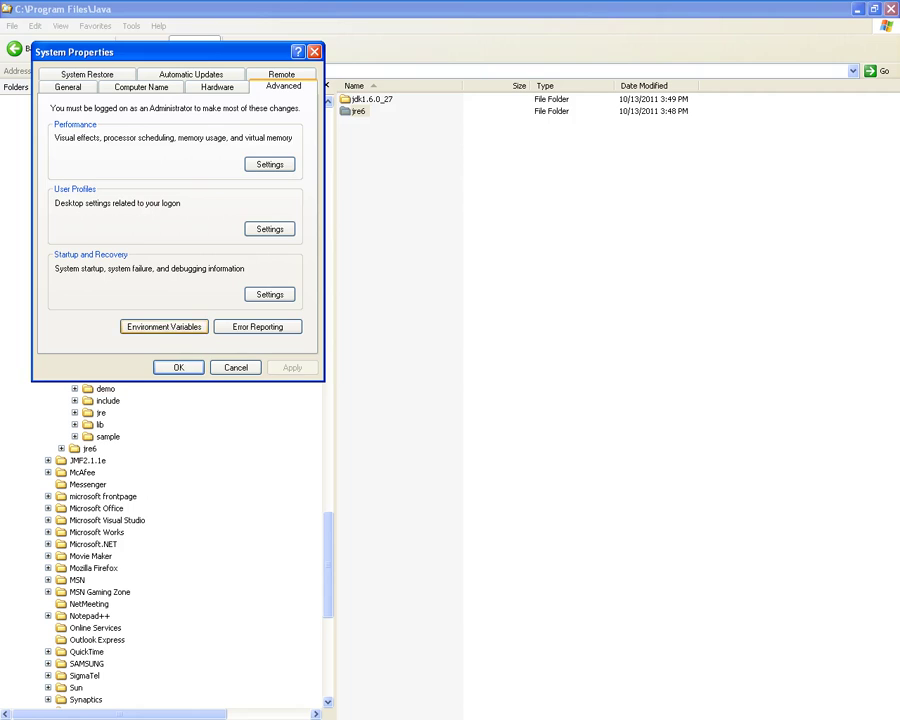
{"action": "left_click", "coordinate": [164, 326]}
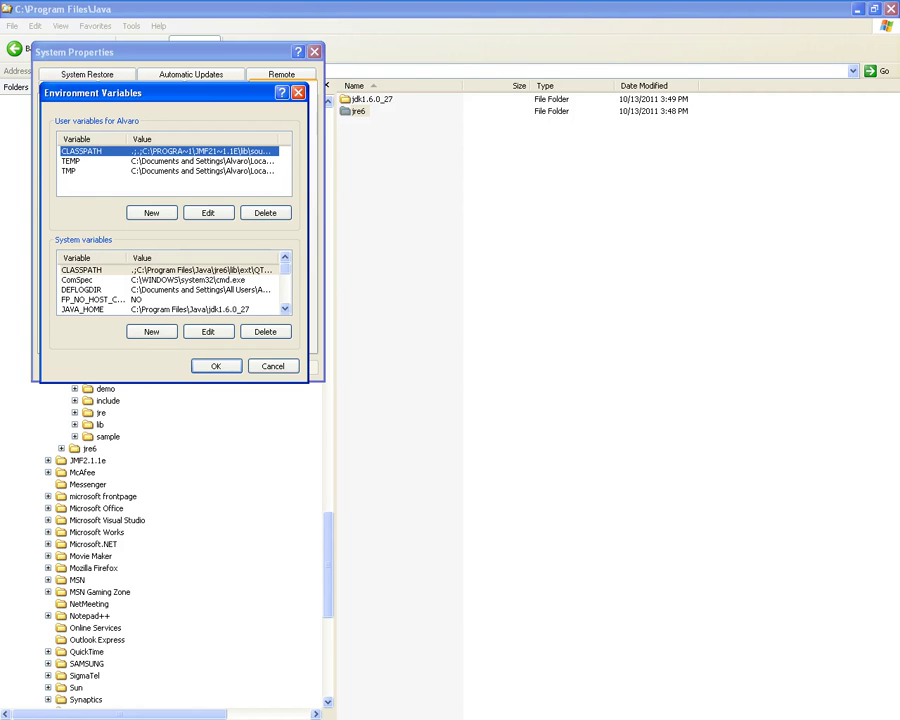
Step: Open the JAVA_HOME system variable, review its name and value, and close its dialog
{"action": "left_click", "coordinate": [90, 309]}
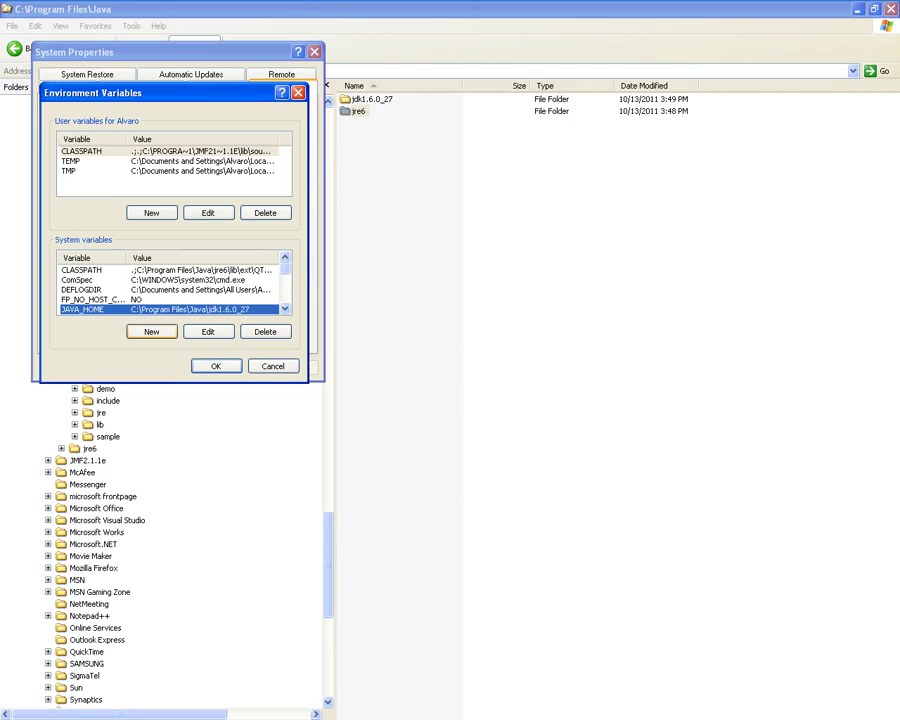
{"action": "left_click", "coordinate": [151, 331]}
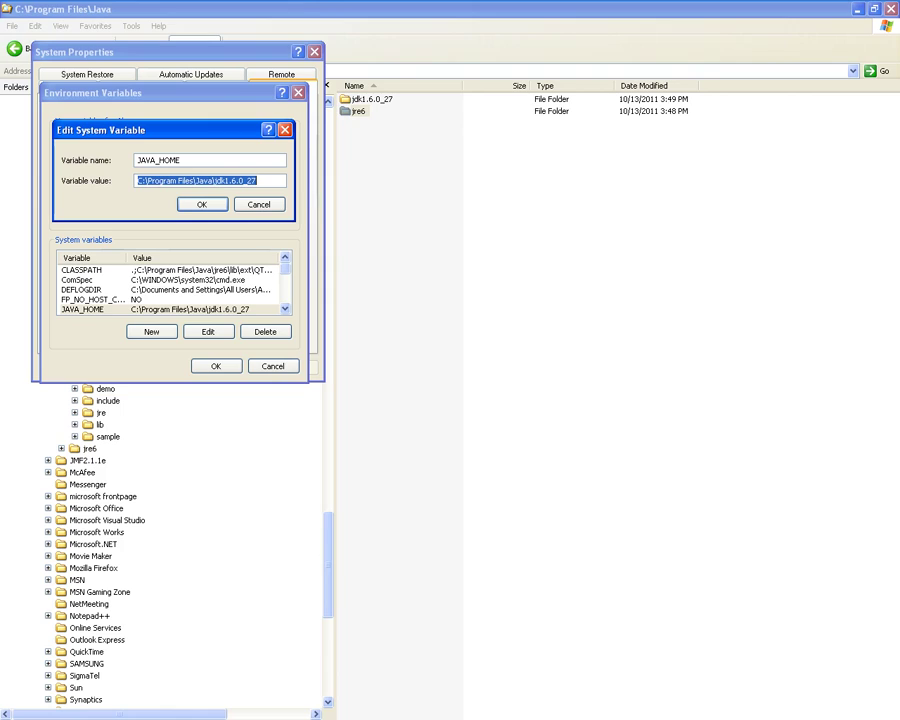
{"action": "key", "text": "shift+Tab"}
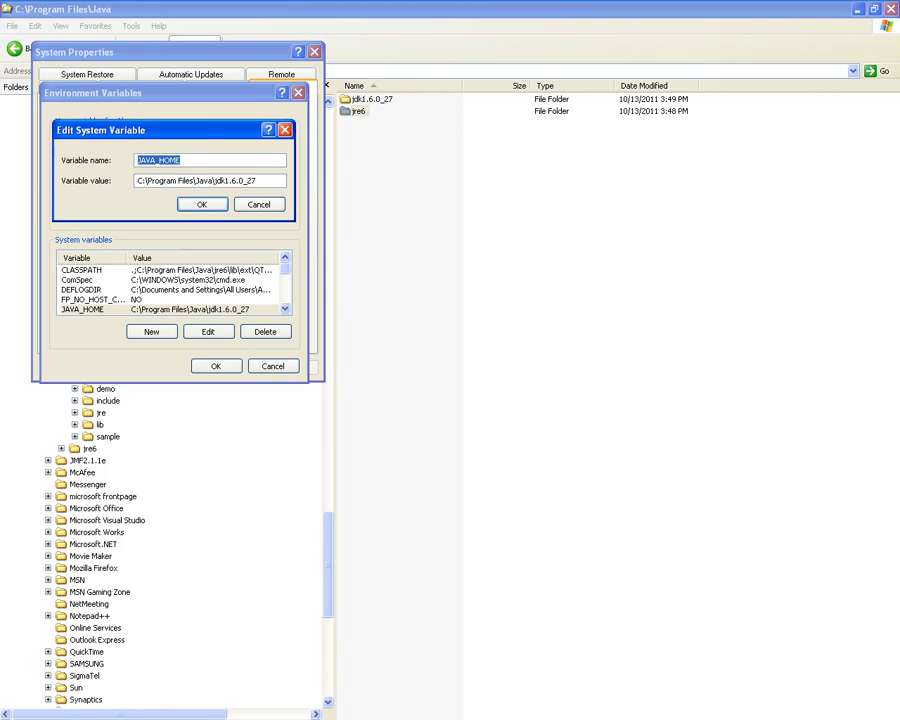
{"action": "left_click", "coordinate": [180, 160]}
{"action": "left_click_drag", "start_coordinate": [150, 130], "coordinate": [163, 88]}
{"action": "key", "text": "Return"}
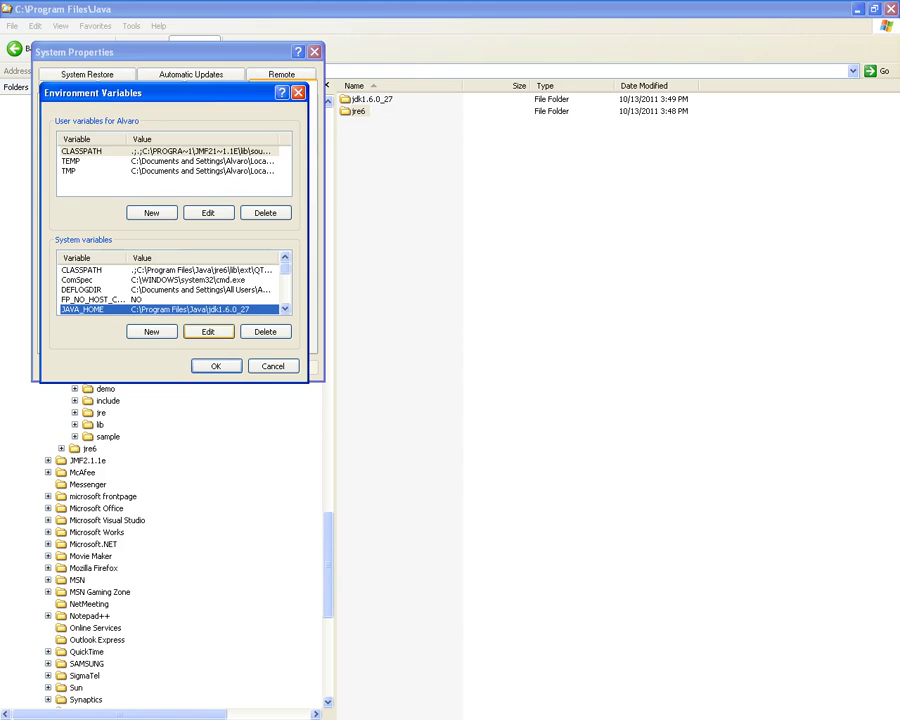
Step: Open the Path system variable for editing and move its dialog clear of the variable lists
{"action": "scroll", "coordinate": [172, 284], "scroll_direction": "down", "scroll_amount": 1}
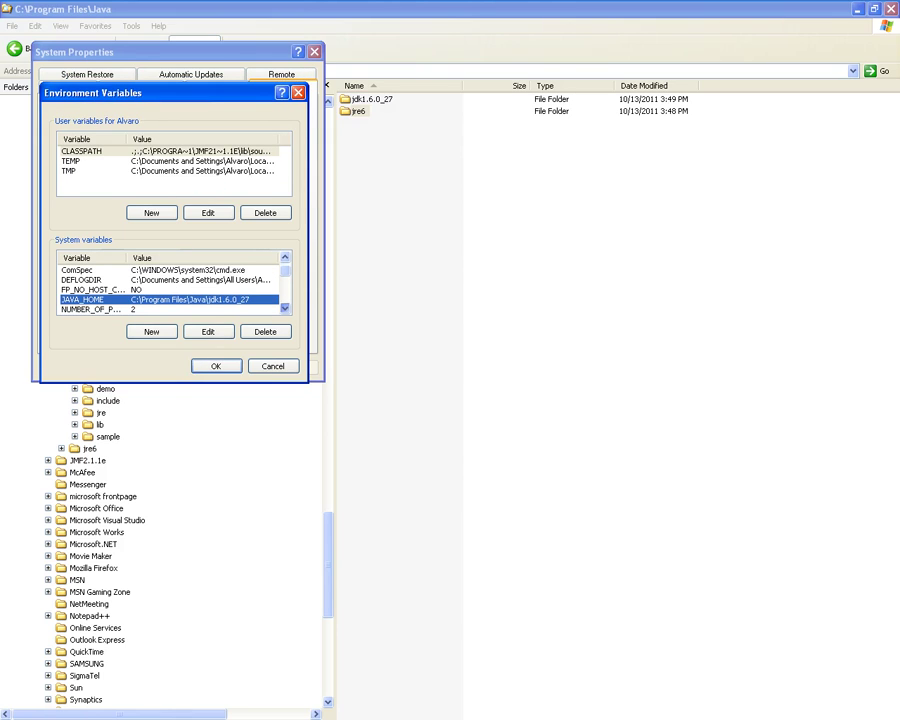
{"action": "scroll", "coordinate": [172, 284], "scroll_direction": "down", "scroll_amount": 4}
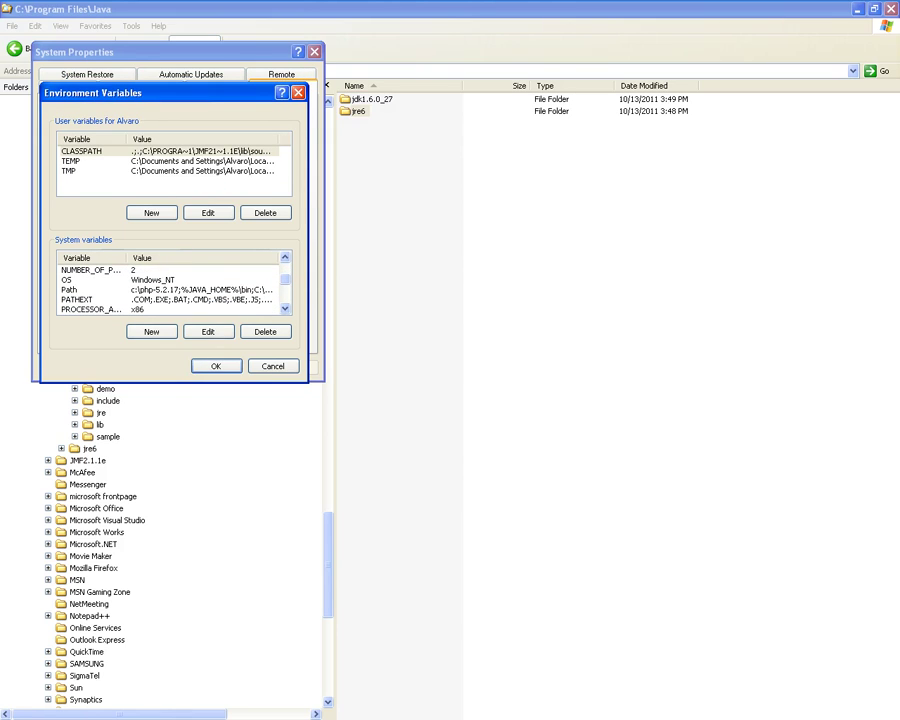
{"action": "left_click", "coordinate": [70, 289]}
{"action": "left_click", "coordinate": [208, 331]}
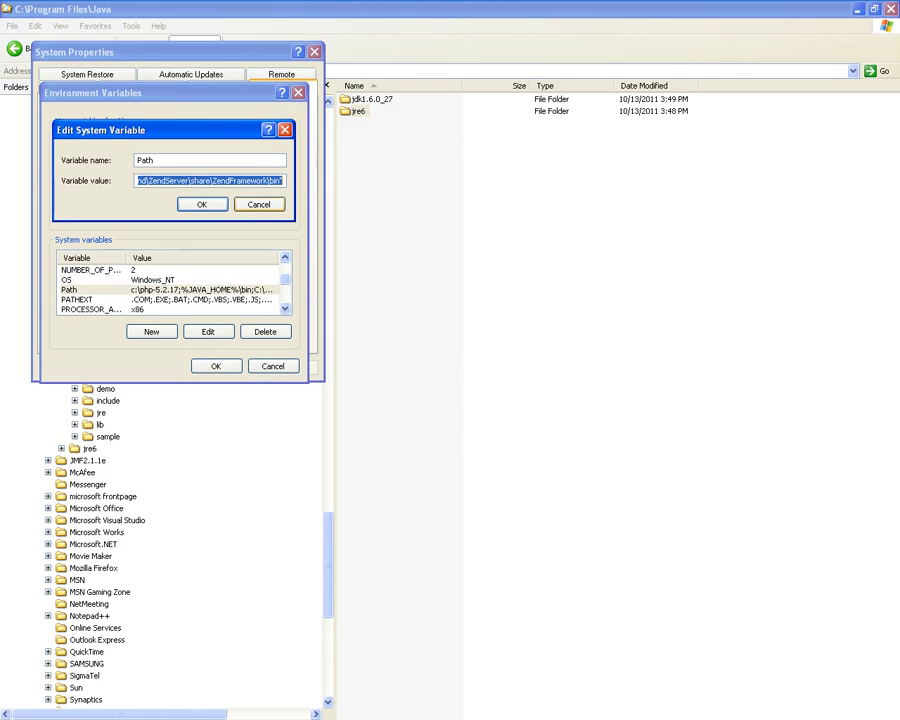
{"action": "key", "text": "End"}
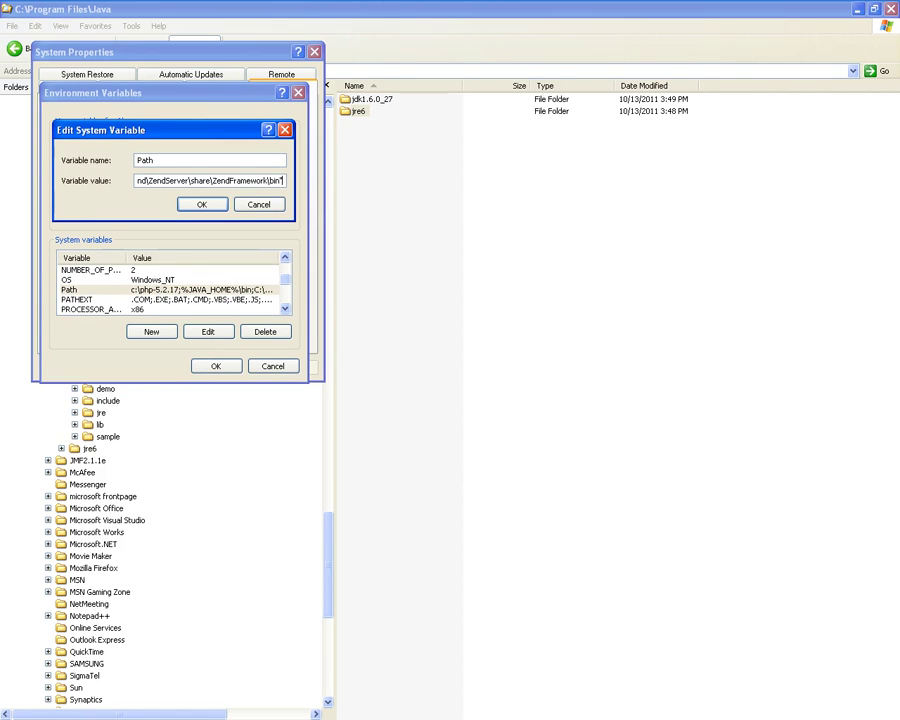
{"action": "left_click_drag", "start_coordinate": [150, 131], "coordinate": [267, 137]}
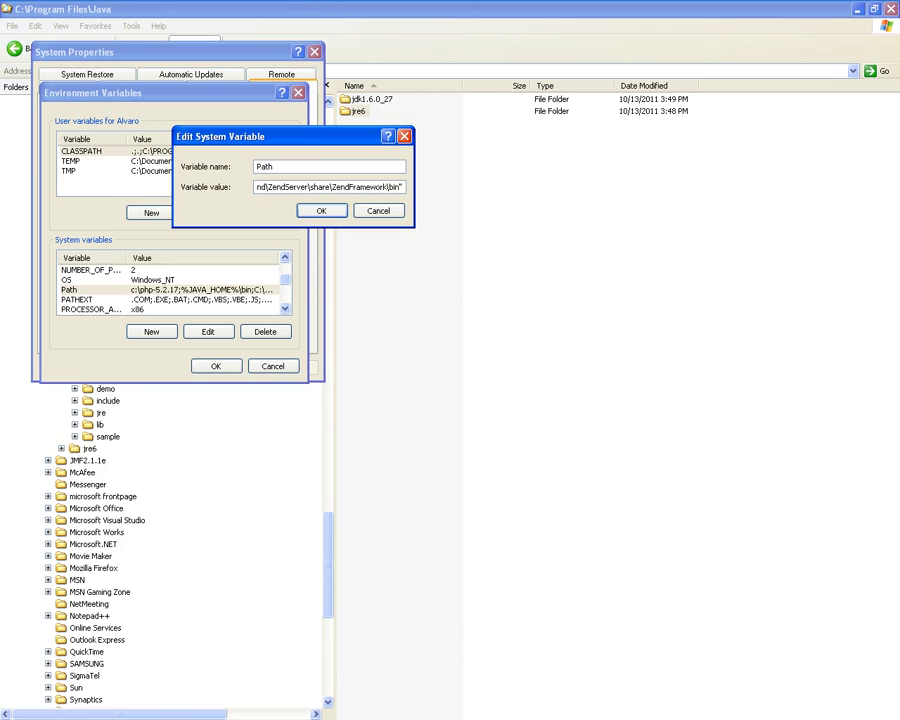
Step: Highlight the %JAVA_HOME%\bin entry near the start of the Path value, then cancel the variable and system properties dialogs
{"action": "key", "text": "Home"}
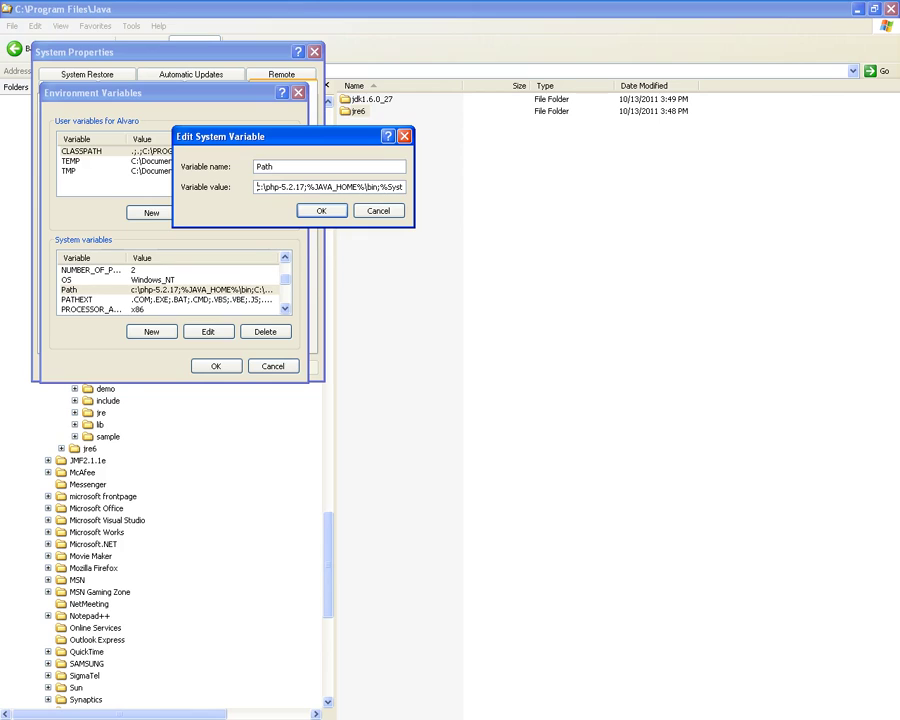
{"action": "left_click_drag", "start_coordinate": [307, 187], "coordinate": [382, 187]}
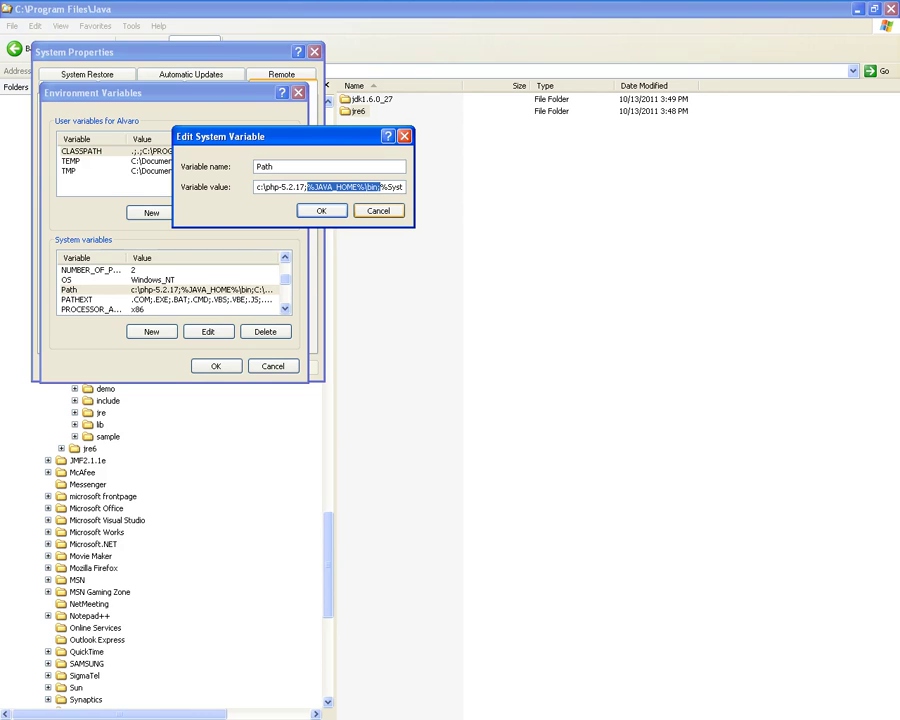
{"action": "key", "text": "Right"}
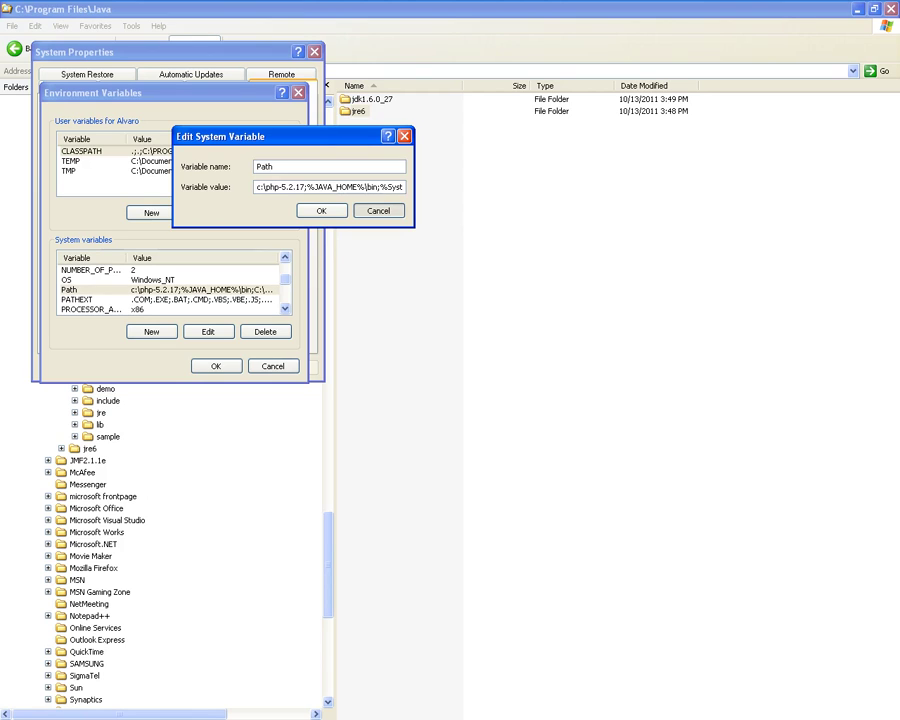
{"action": "key", "text": "Return"}
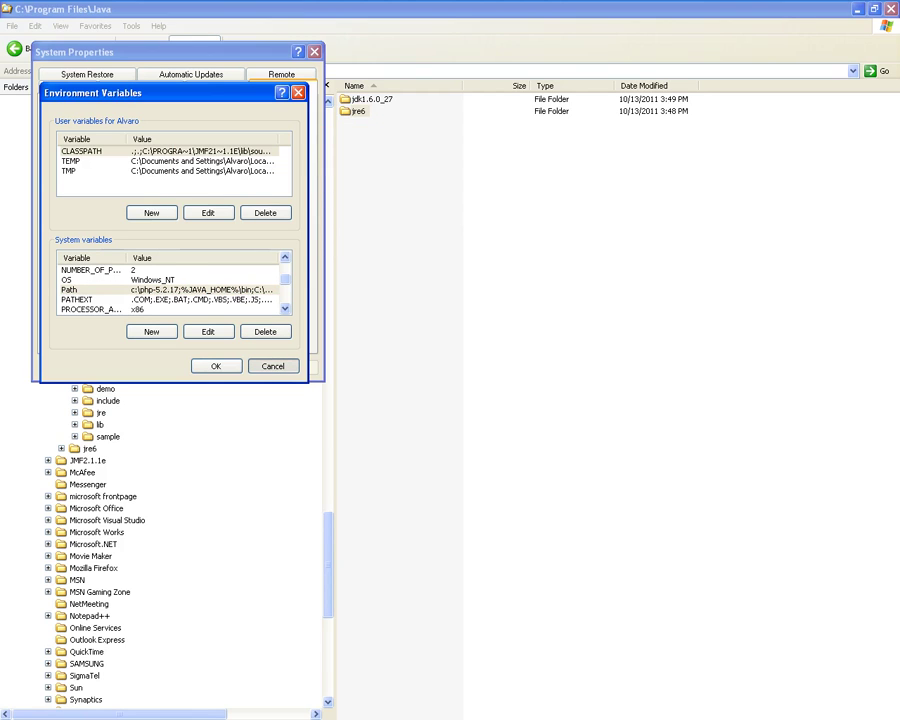
{"action": "key", "text": "Return"}
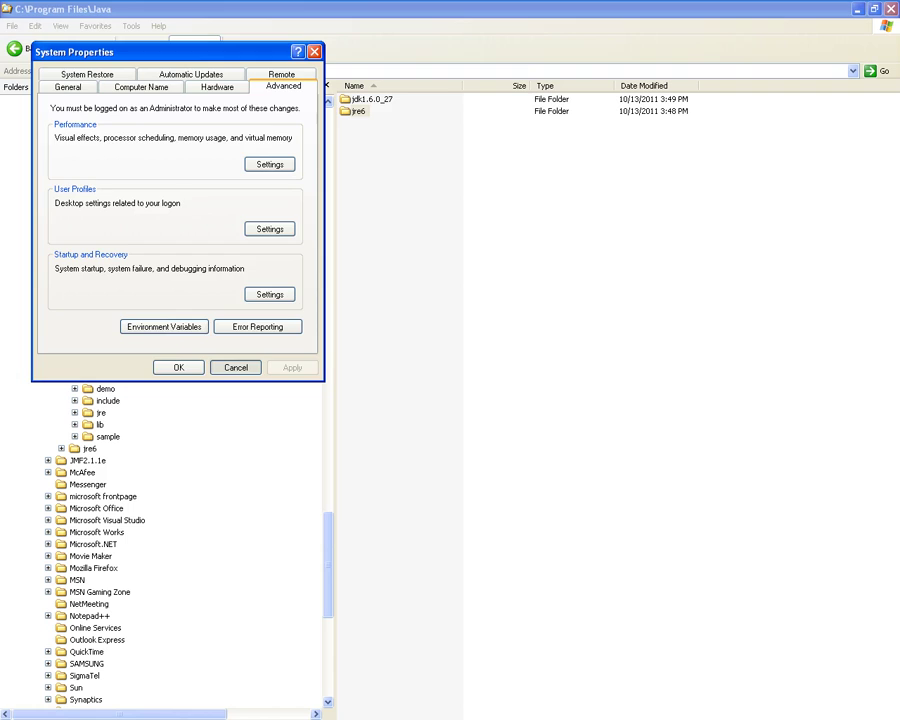
{"action": "key", "text": "alt+F4"}
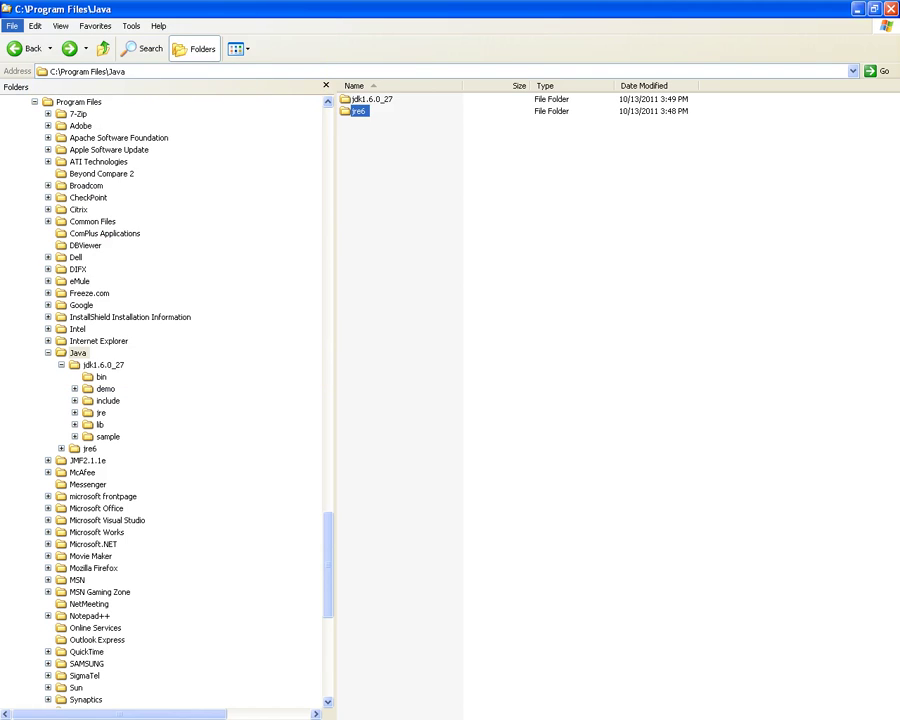
Step: Open a Command Prompt window
{"action": "key", "text": "super"}
{"action": "key", "text": "Down"}
{"action": "key", "text": "Down"}
{"action": "key", "text": "Down"}
{"action": "key", "text": "Down"}
{"action": "key", "text": "Down"}
{"action": "key", "text": "Down"}
{"action": "key", "text": "Down"}
{"action": "key", "text": "Down"}
{"action": "key", "text": "Down"}
{"action": "key", "text": "Down"}
{"action": "key", "text": "Down"}
{"action": "key", "text": "Down"}
{"action": "key", "text": "Down"}
{"action": "key", "text": "Down"}
{"action": "key", "text": "Return"}
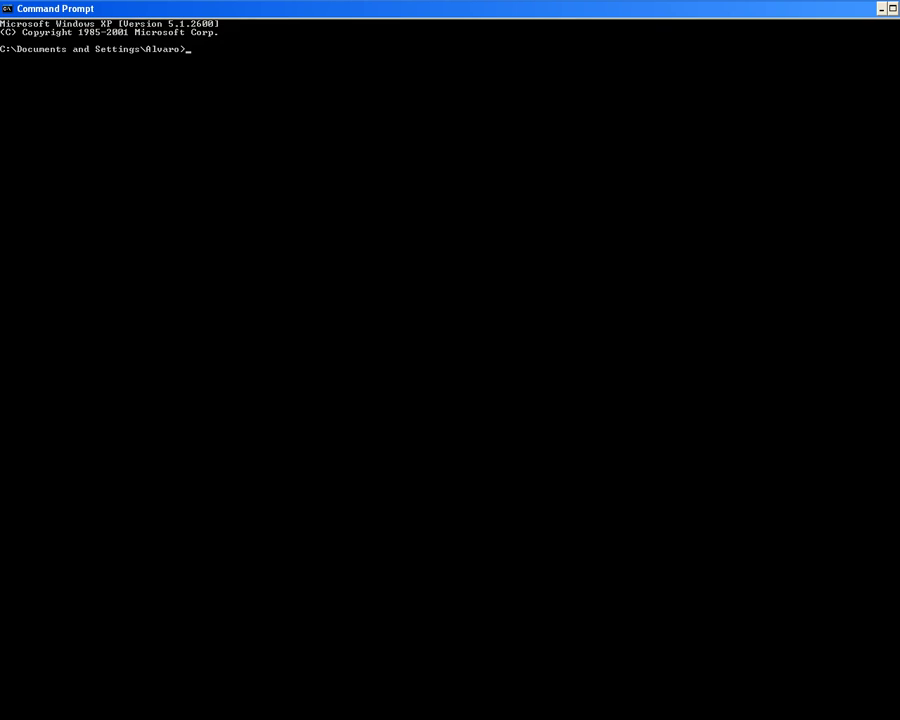
Step: Check the installed Java version with java -version, then exit the Command Prompt
{"action": "type", "text": "java -version"}
{"action": "key", "text": "Return"}
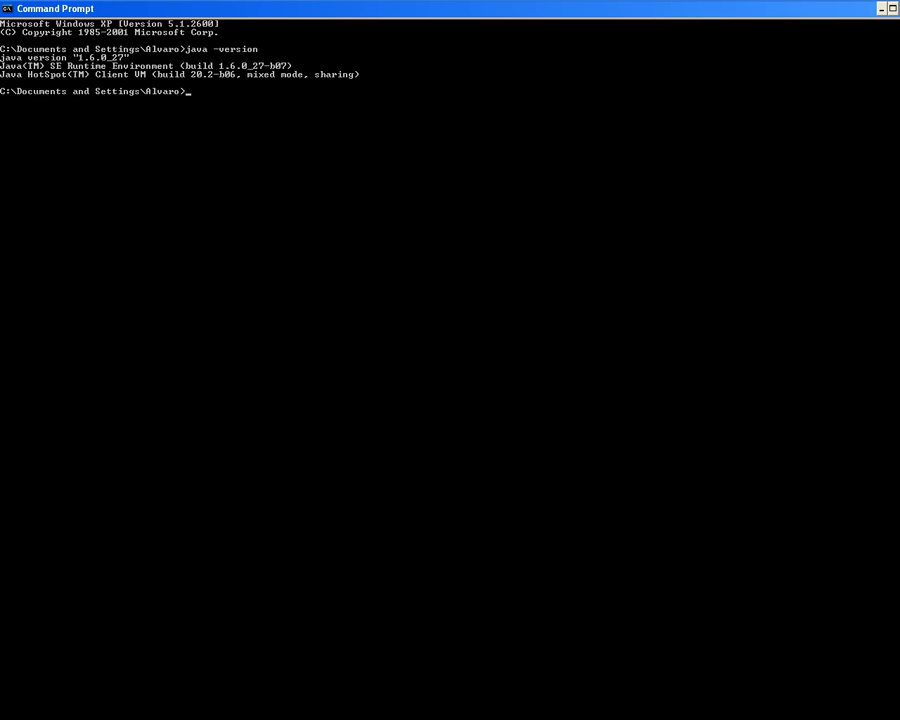
{"action": "type", "text": "exit"}
{"action": "key", "text": "Return"}
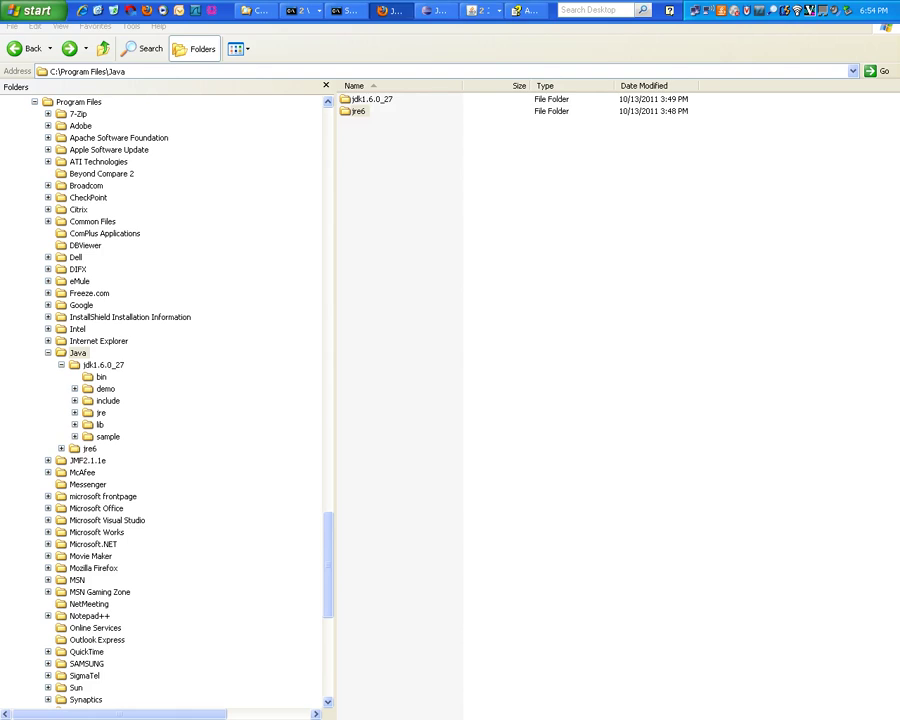
Step: Switch to Firefox, search the web for eclipse, and open the Eclipse Downloads page
{"action": "left_click", "coordinate": [390, 10]}
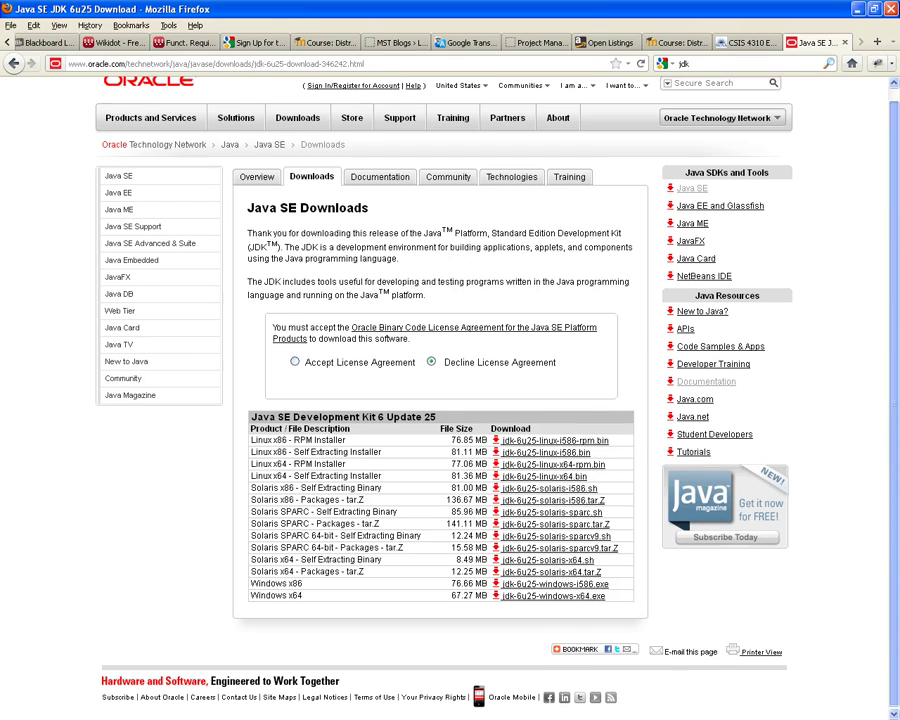
{"action": "scroll", "coordinate": [450, 400], "scroll_direction": "up", "scroll_amount": 1}
{"action": "mouse_move", "coordinate": [612, 98]}
{"action": "key", "text": "BackSpace"}
{"action": "key", "text": "BackSpace"}
{"action": "key", "text": "BackSpace"}
{"action": "type", "text": "eclip"}
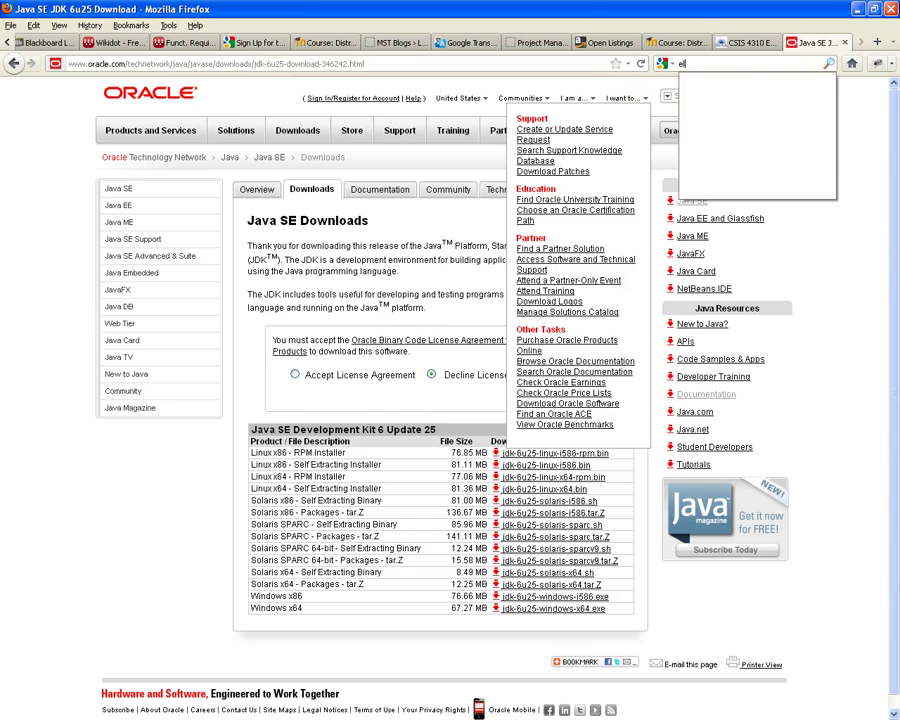
{"action": "type", "text": "se"}
{"action": "key", "text": "Return"}
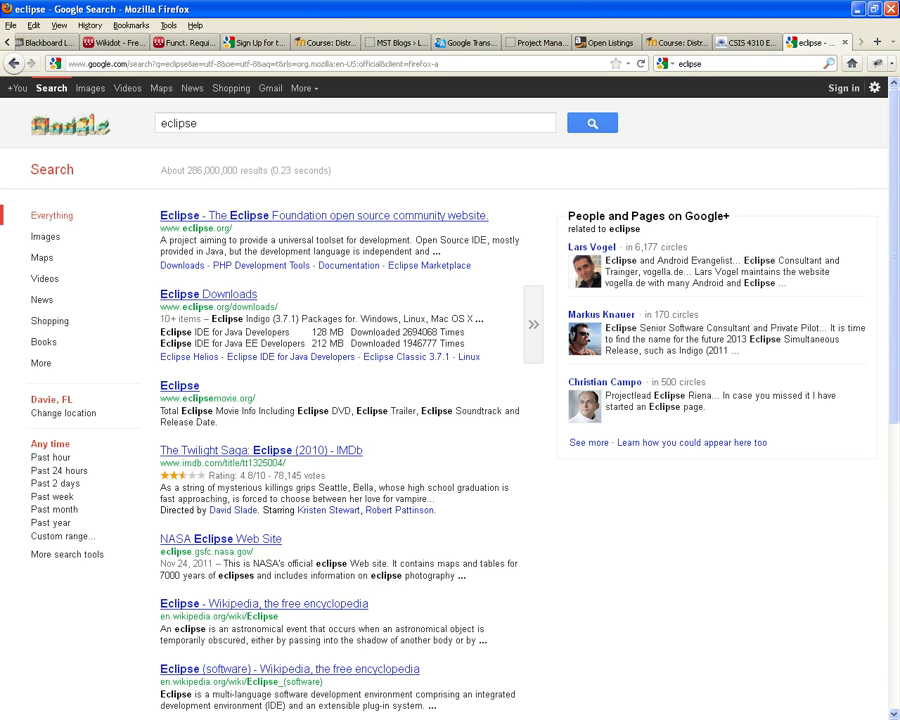
{"action": "left_click", "coordinate": [208, 294]}
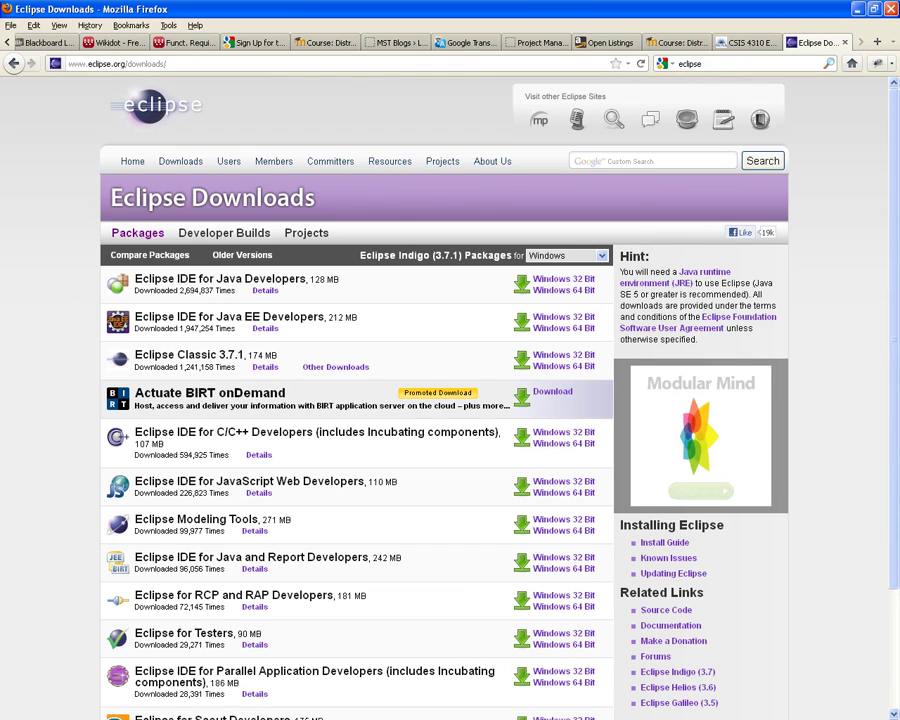
Step: Switch to Windows Explorer and view the eclipse folder inside Downloaded Files
{"action": "key", "text": "alt+Tab"}
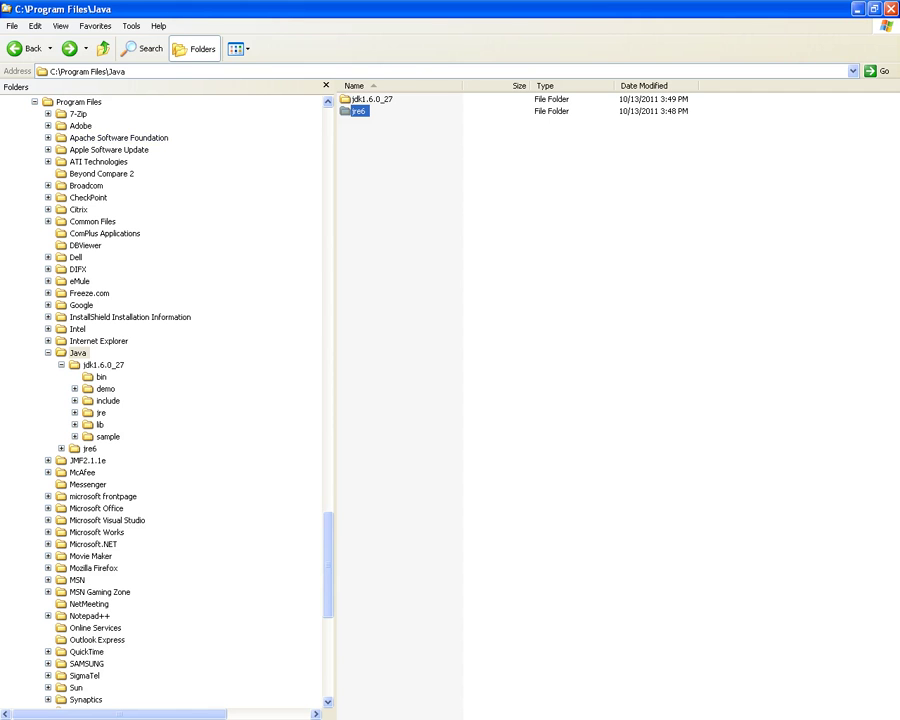
{"action": "scroll", "coordinate": [160, 400], "scroll_direction": "up", "scroll_amount": 20}
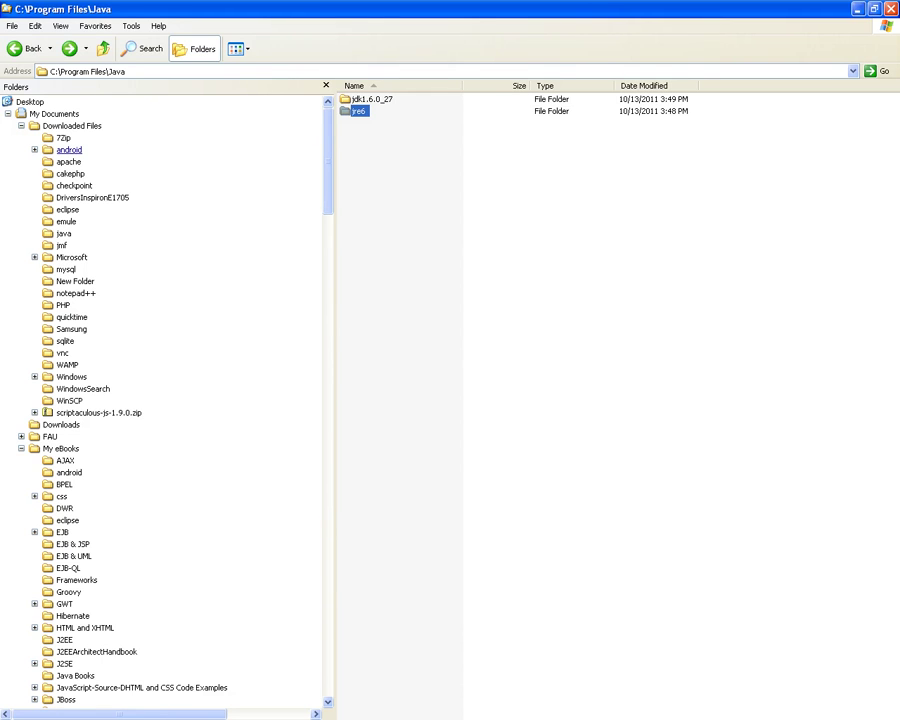
{"action": "left_click", "coordinate": [72, 125]}
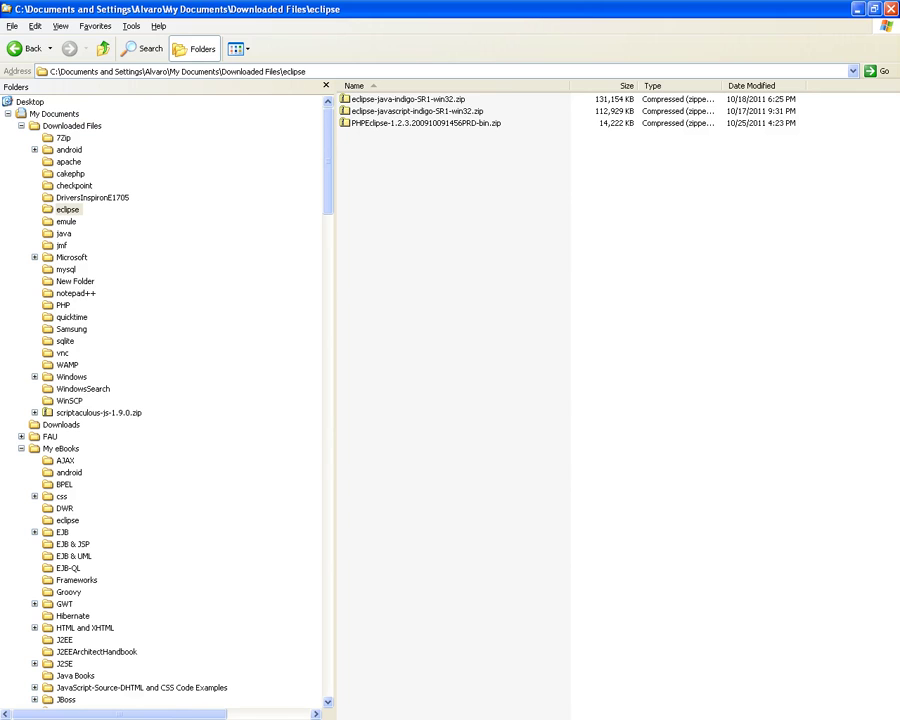
Step: Return to Firefox, look over the Eclipse Indigo packages, and open the Developer Builds list
{"action": "key", "text": "alt+Tab"}
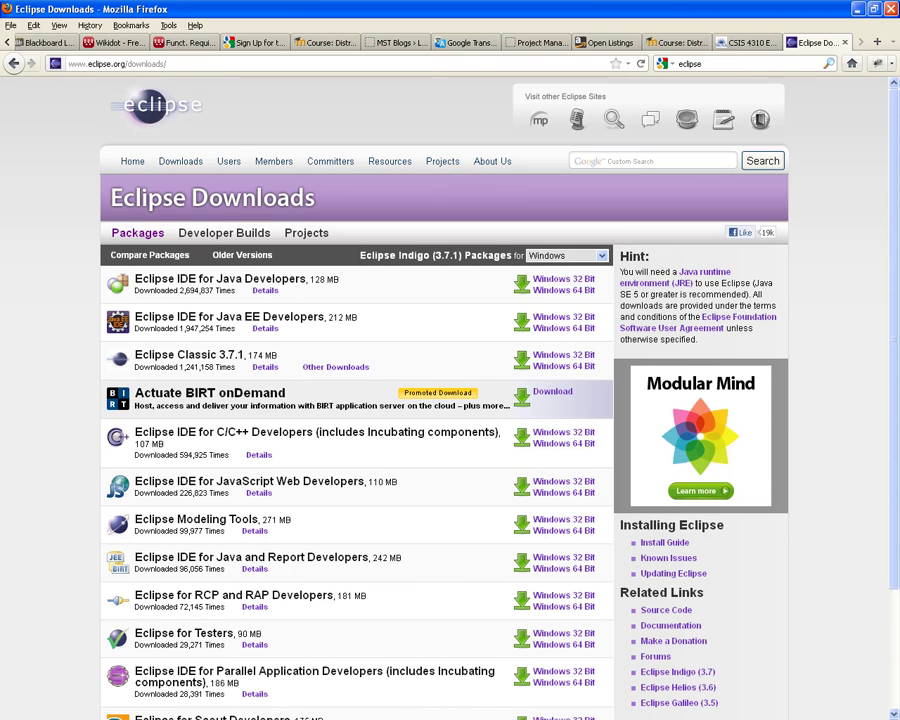
{"action": "scroll", "coordinate": [320, 432], "scroll_direction": "down", "scroll_amount": 2}
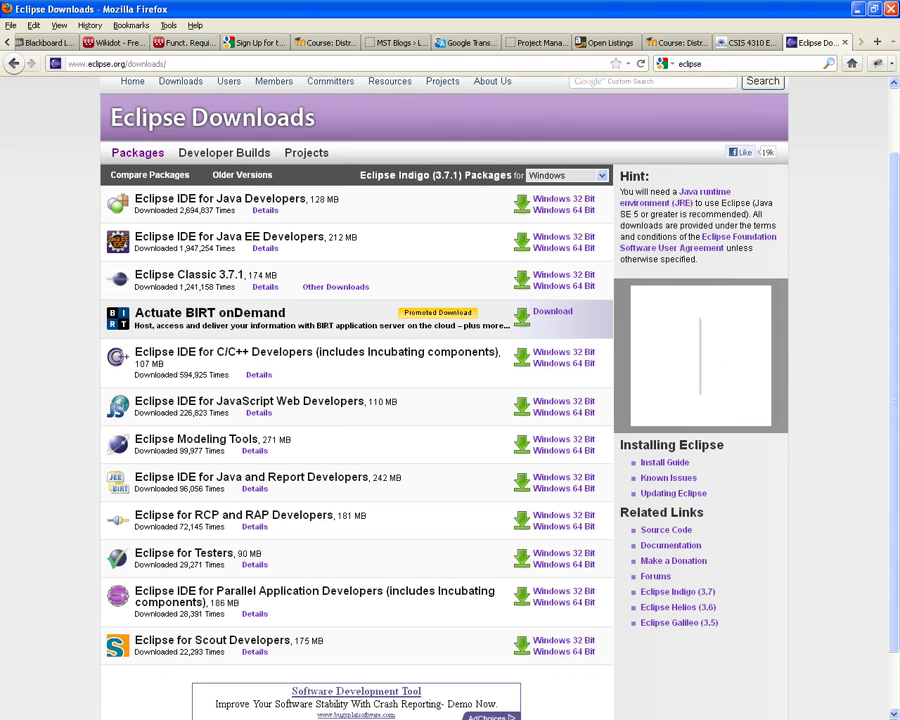
{"action": "scroll", "coordinate": [320, 432], "scroll_direction": "up", "scroll_amount": 2}
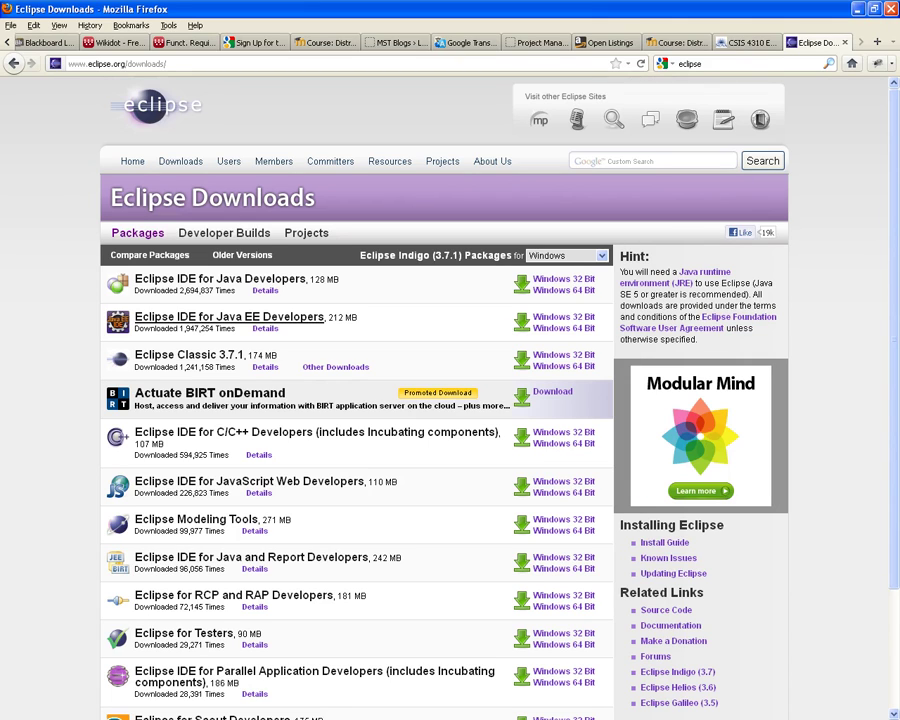
{"action": "left_click", "coordinate": [224, 232]}
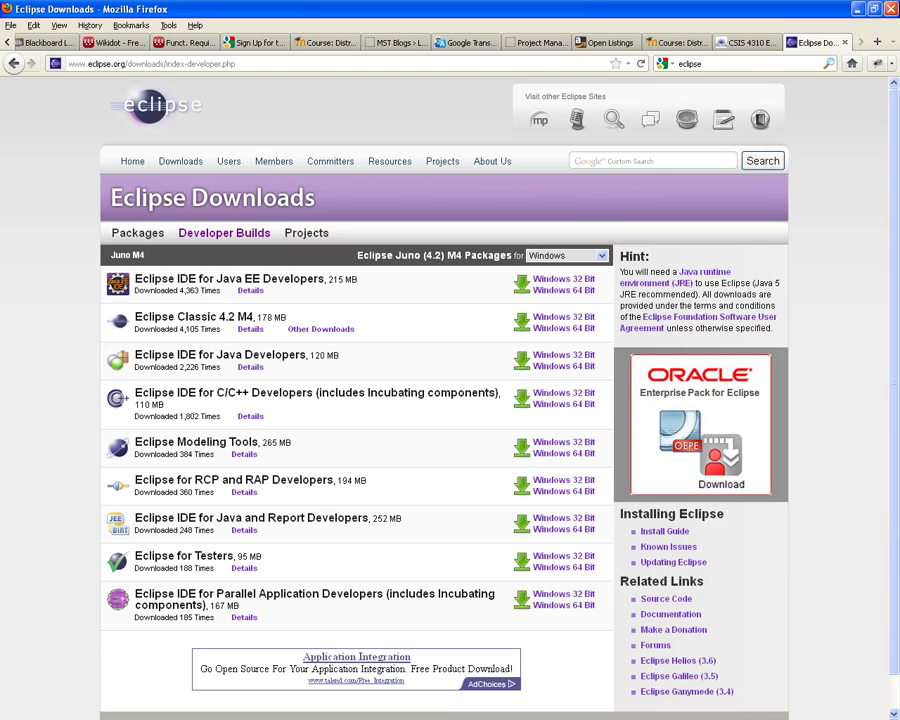
Step: Switch to Eclipse, view its version details in the About Eclipse dialog, and close the dialog
{"action": "key", "text": "alt+Tab"}
{"action": "key", "text": "Tab"}
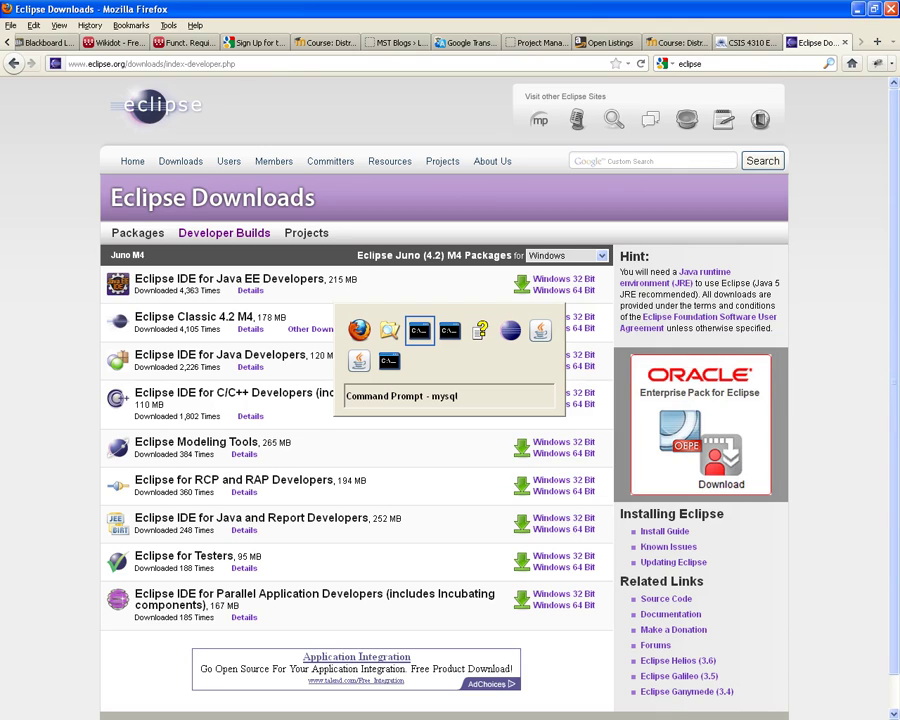
{"action": "key", "text": "alt+Tab"}
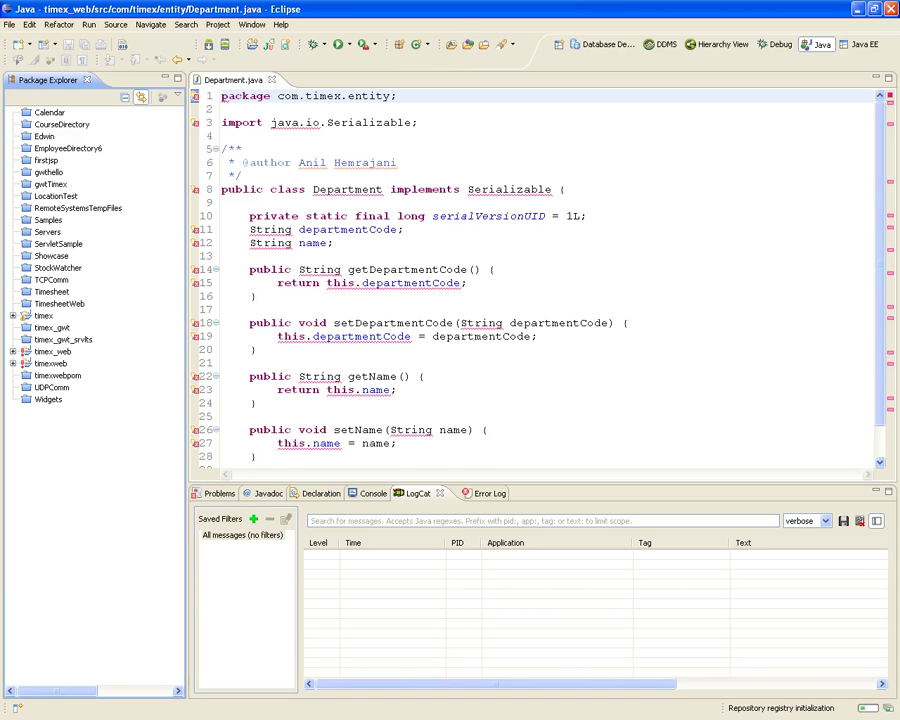
{"action": "key", "text": "alt+h"}
{"action": "key", "text": "Escape"}
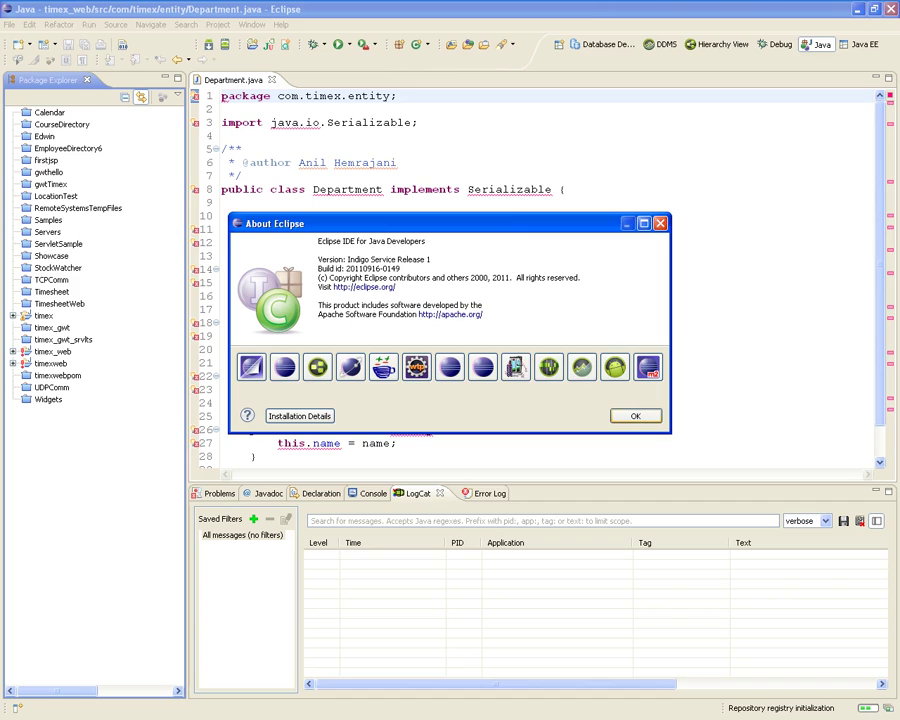
{"action": "key", "text": "Return"}
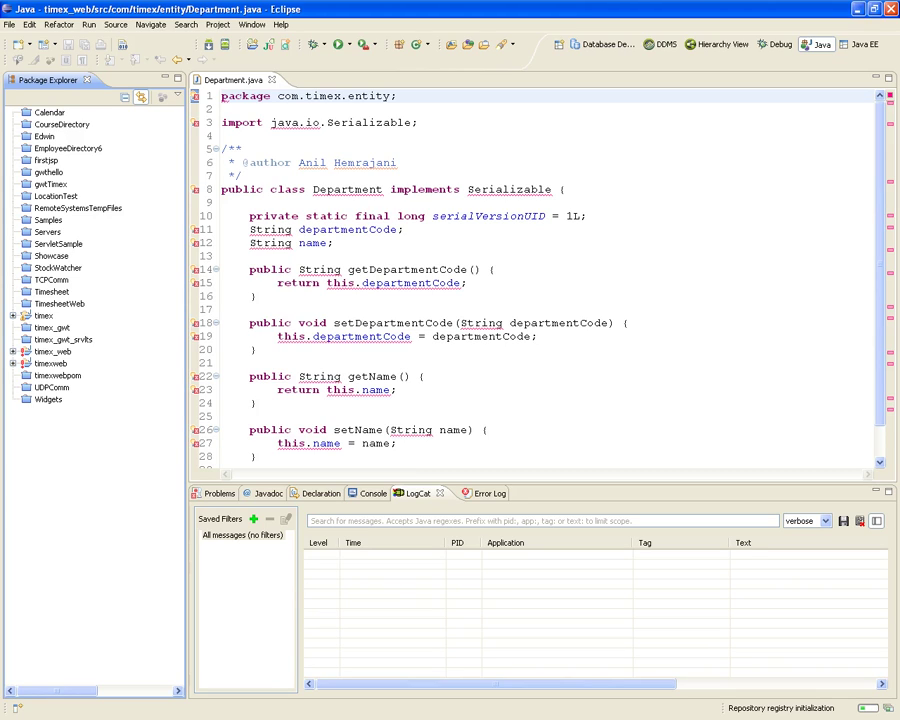
Step: Glance at the Developer Builds page in Firefox, then reopen About Eclipse to compare its version and close it
{"action": "key", "text": "alt+Tab"}
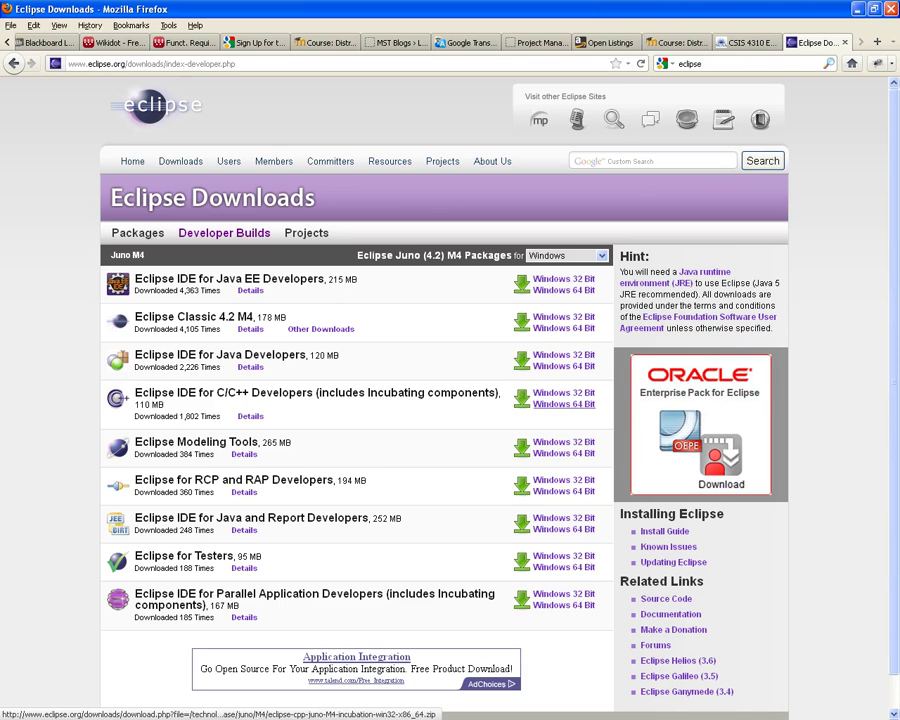
{"action": "key", "text": "alt+Tab"}
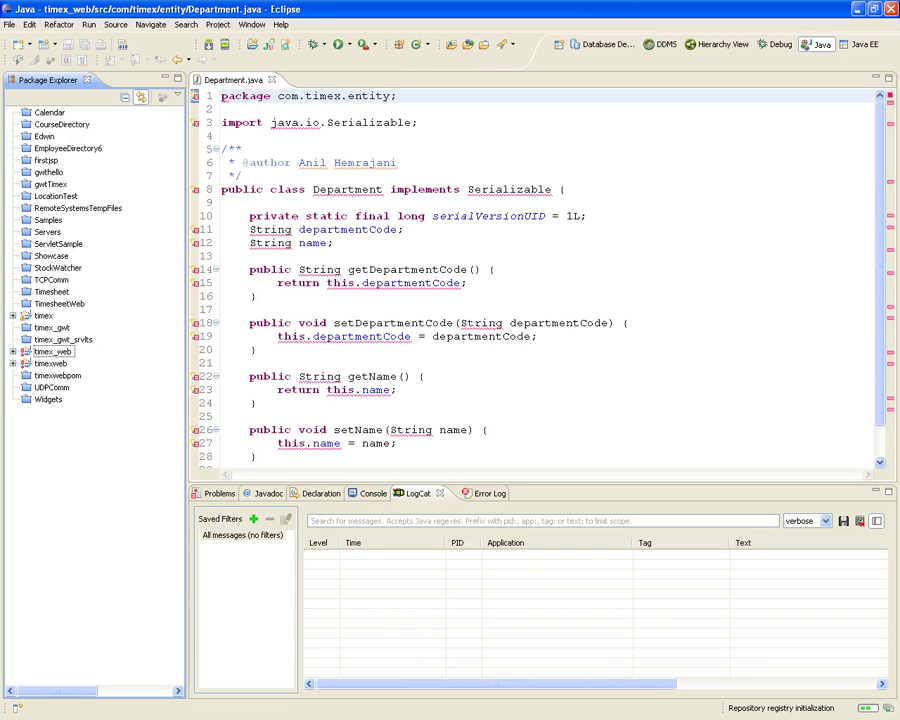
{"action": "left_click", "coordinate": [281, 24]}
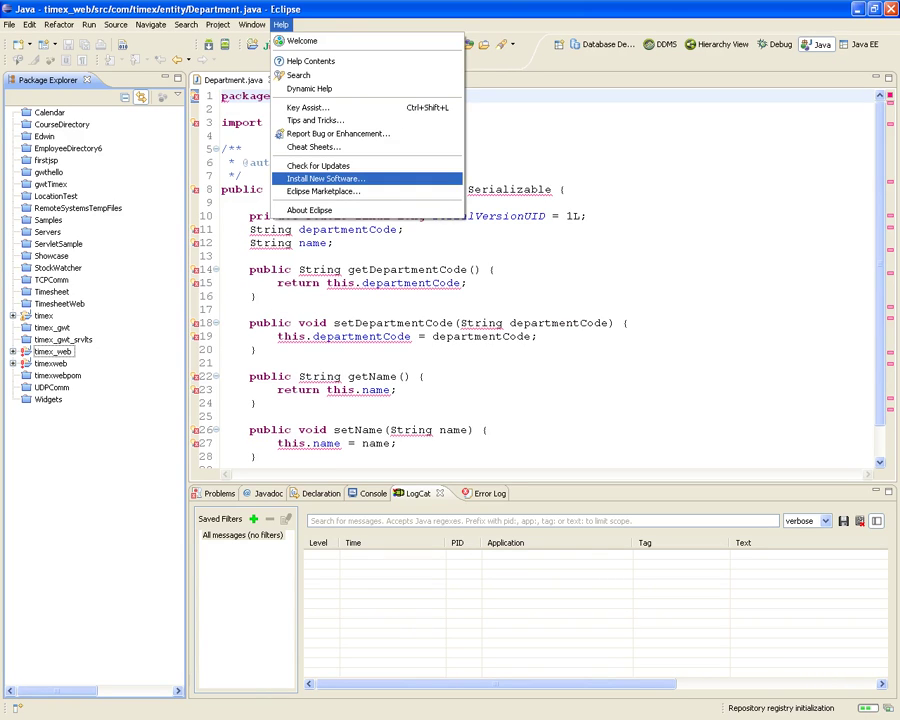
{"action": "left_click", "coordinate": [315, 207]}
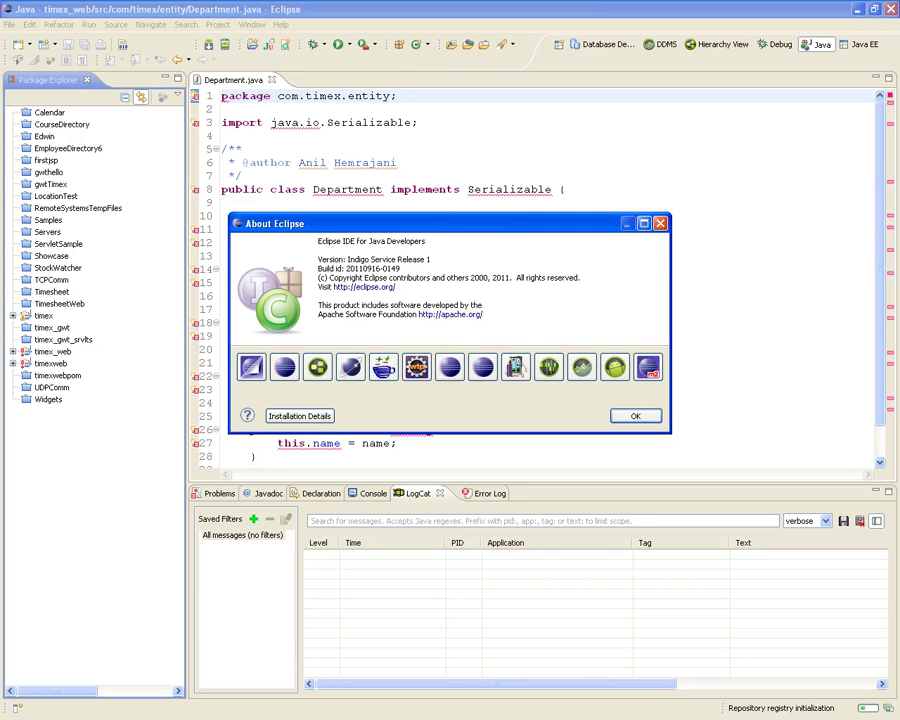
{"action": "left_click", "coordinate": [635, 415]}
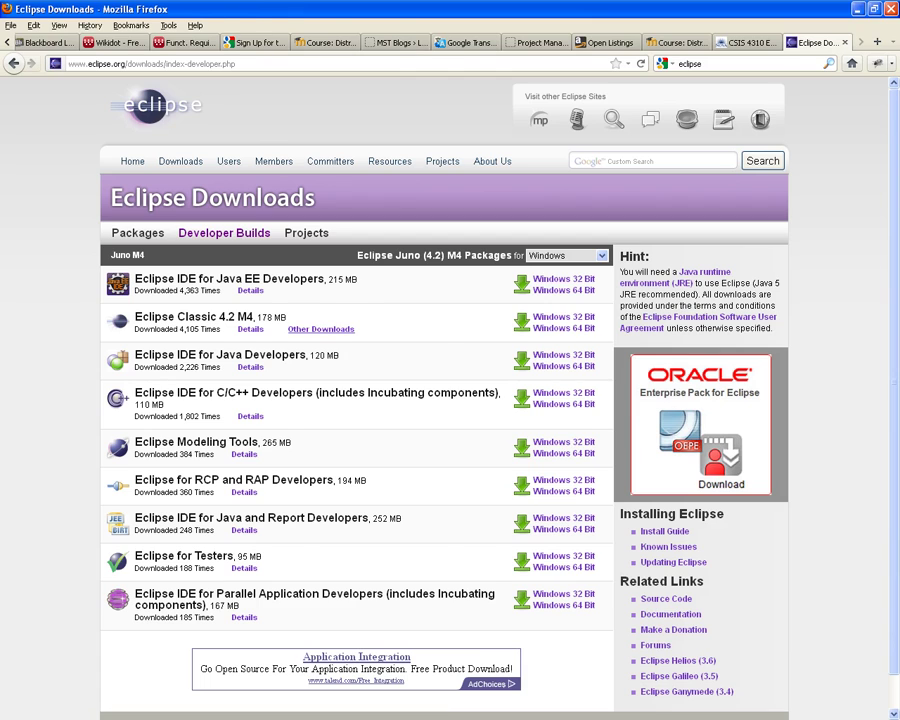
Step: Switch to Windows Explorer and show the contents of Local Disk (C:)
{"action": "key", "text": "alt+Tab"}
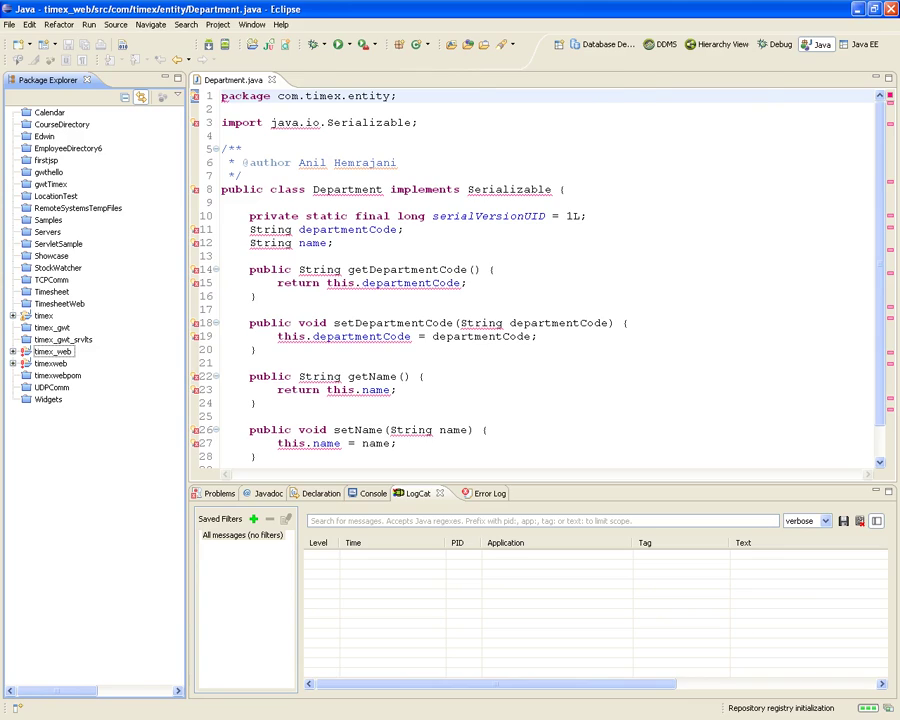
{"action": "key", "text": "alt+Tab"}
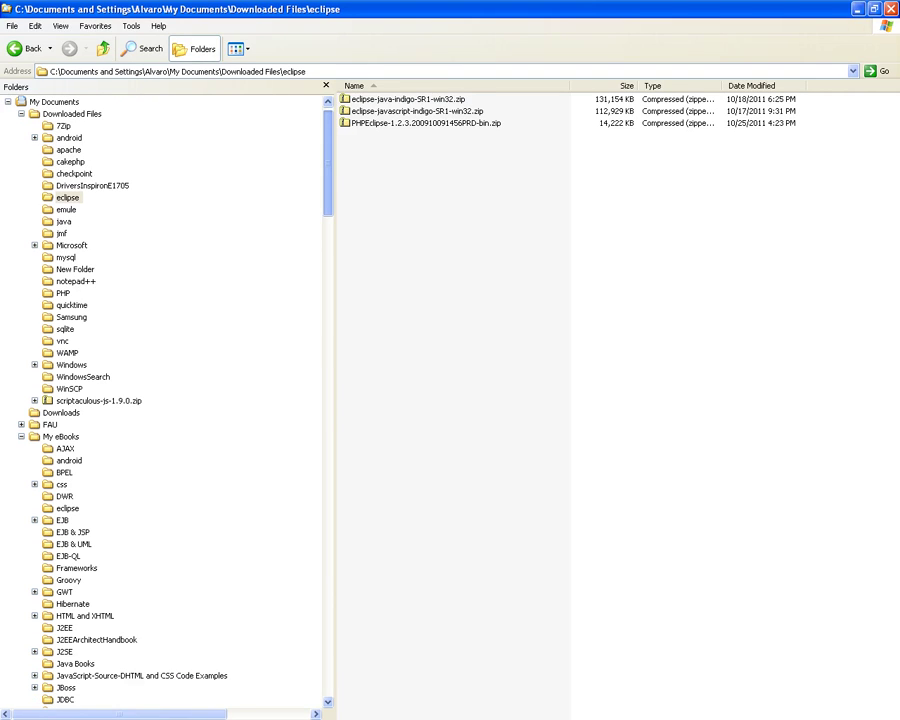
{"action": "scroll", "coordinate": [160, 400], "scroll_direction": "down", "scroll_amount": 20}
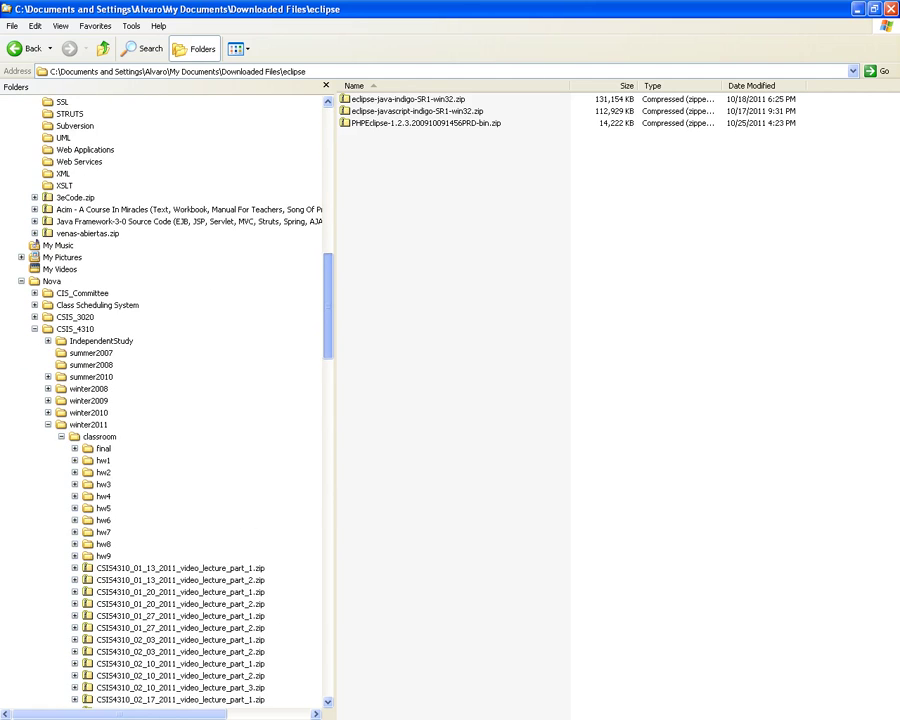
{"action": "scroll", "coordinate": [160, 400], "scroll_direction": "down", "scroll_amount": 1}
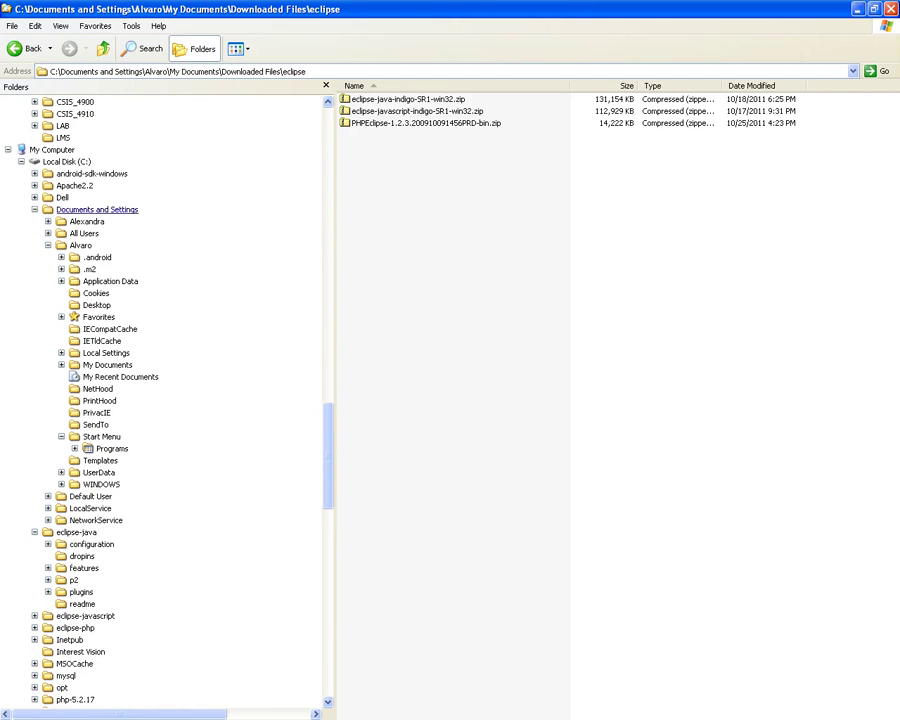
{"action": "left_click", "coordinate": [66, 161]}
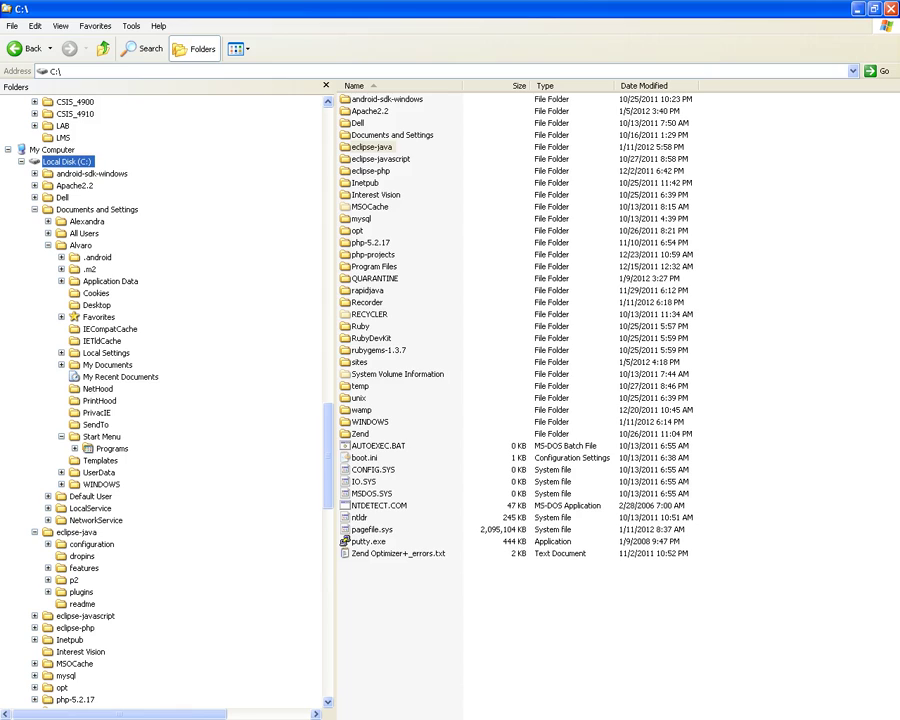
Step: Point out the eclipse-javascript and eclipse-php folders, then open the eclipse-java folder and select eclipse.exe
{"action": "left_click", "coordinate": [380, 159]}
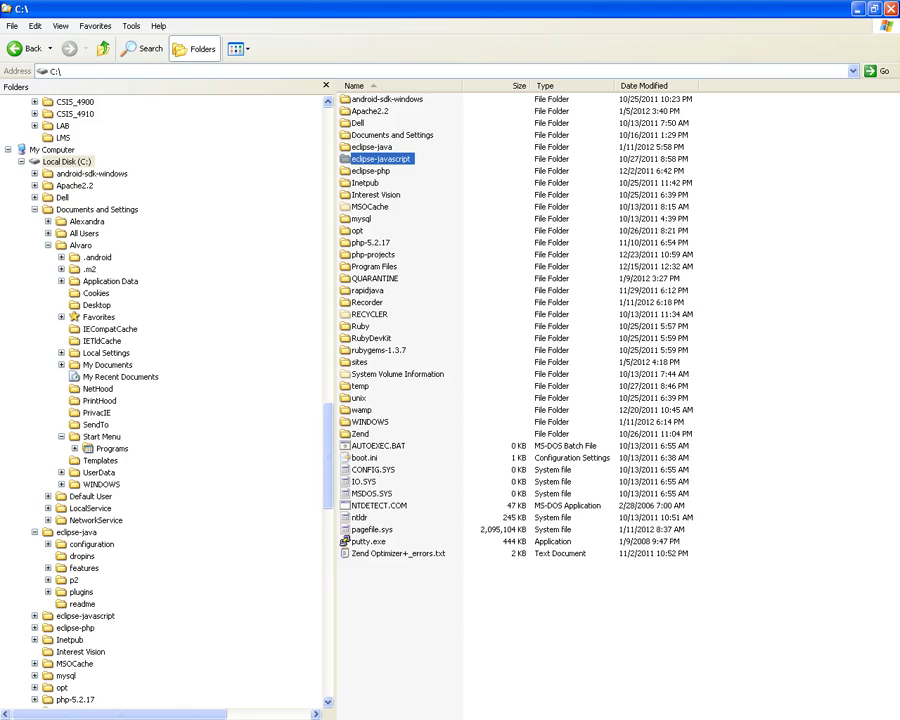
{"action": "left_click", "coordinate": [371, 171]}
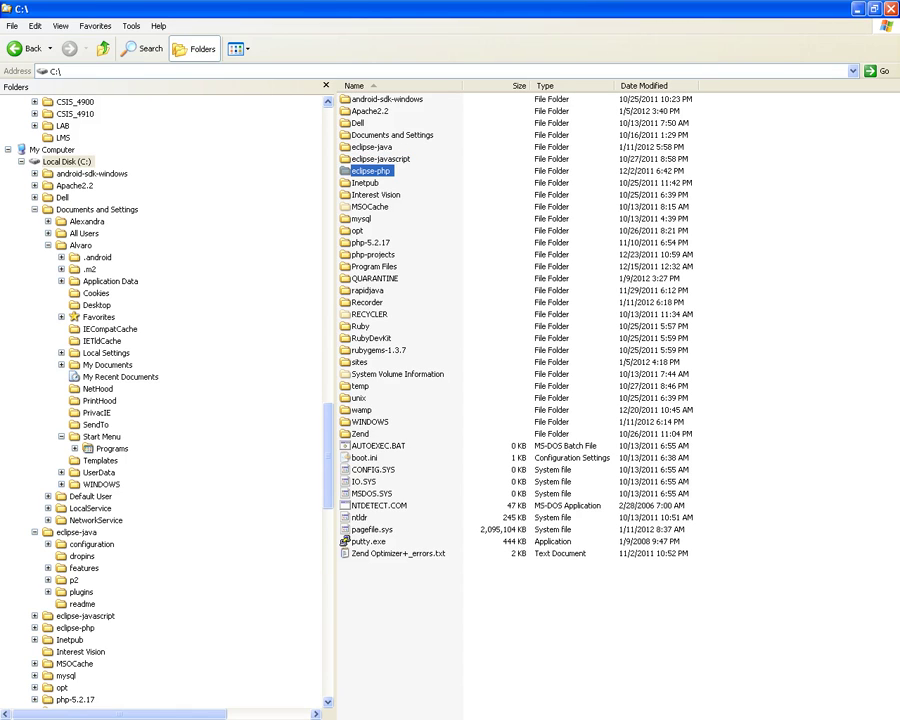
{"action": "left_click", "coordinate": [371, 147]}
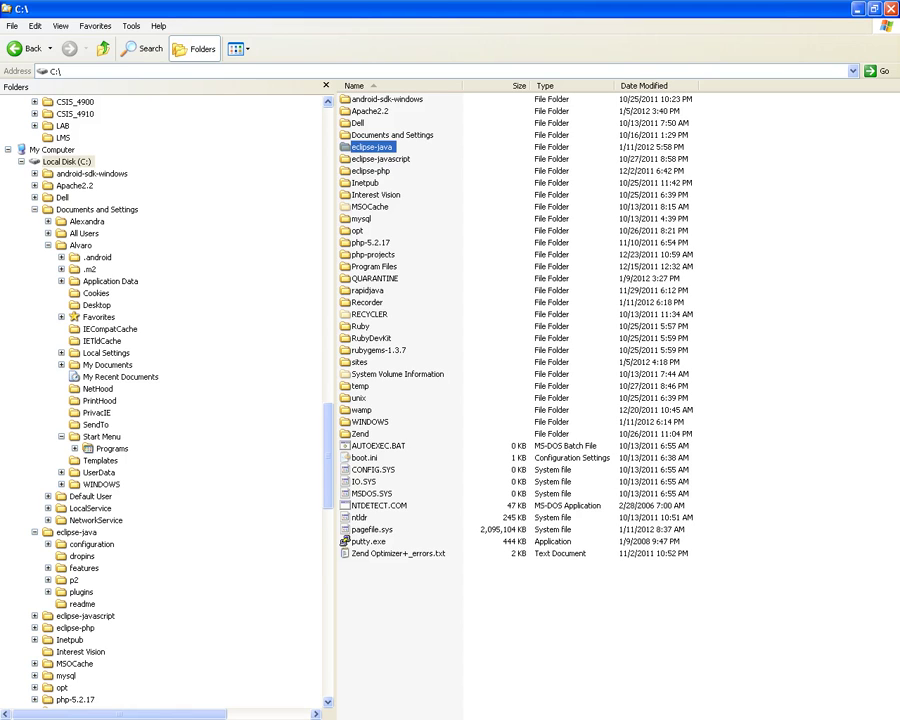
{"action": "key", "text": "Return"}
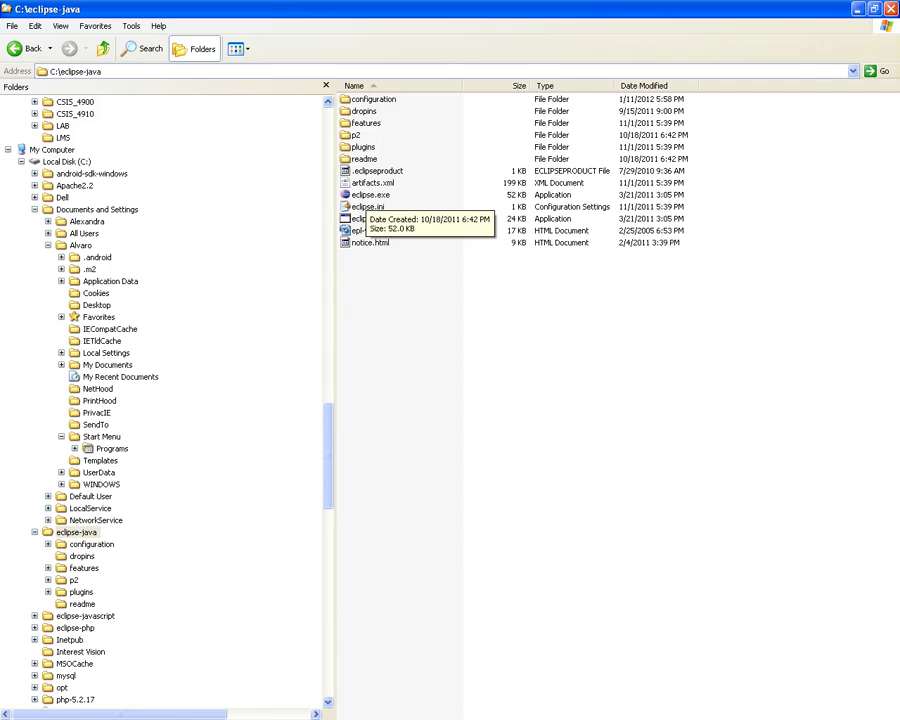
{"action": "left_click", "coordinate": [370, 194]}
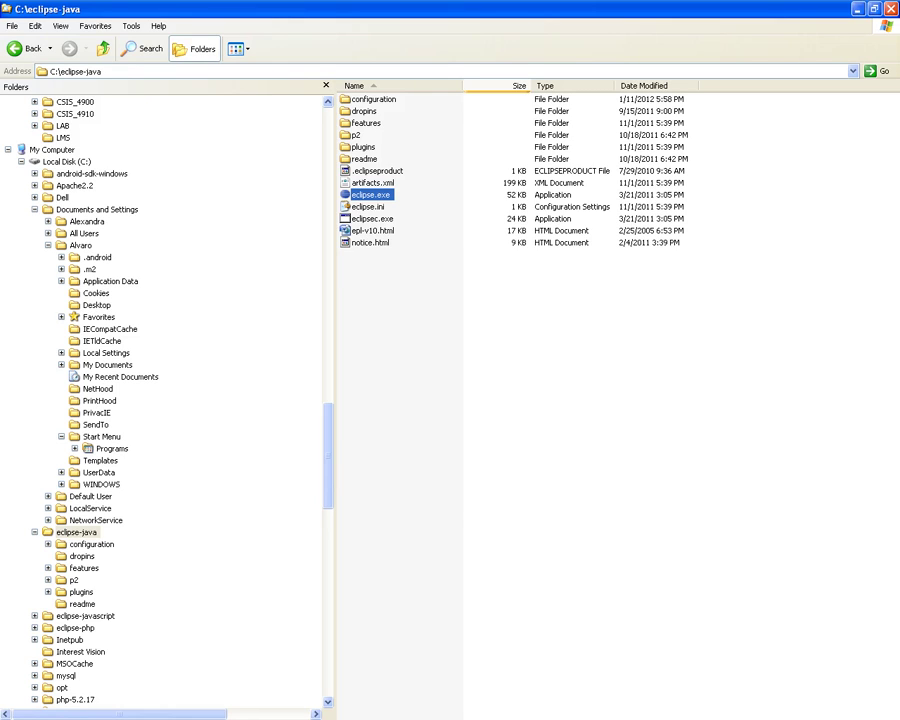
Step: Browse the folder tree of Local Disk (C:) and show the contents of the rapidjava folder
{"action": "mouse_move", "coordinate": [370, 5]}
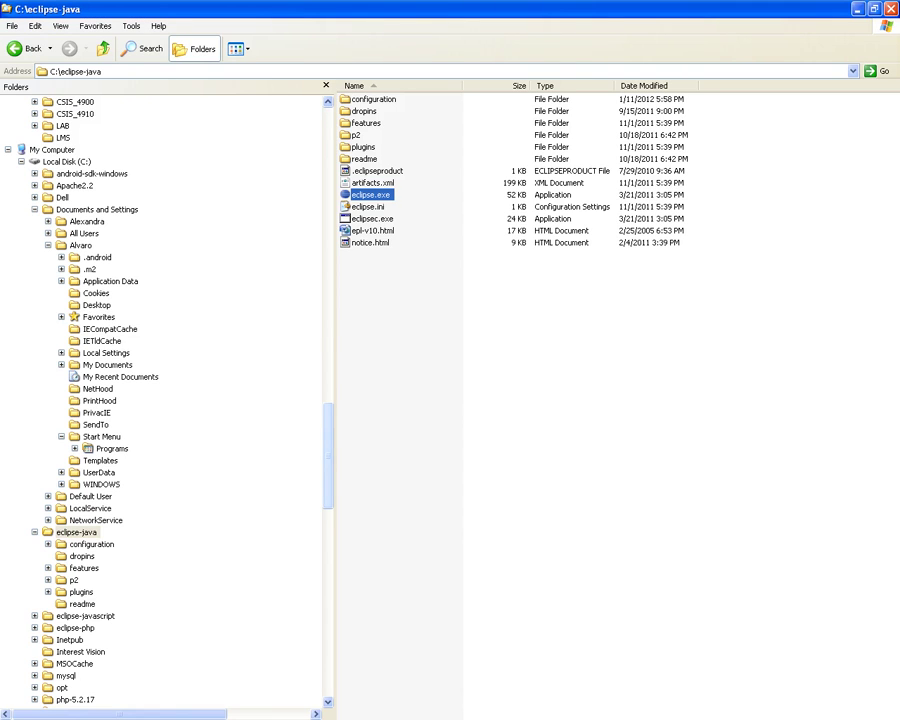
{"action": "scroll", "coordinate": [160, 400], "scroll_direction": "down", "scroll_amount": 20}
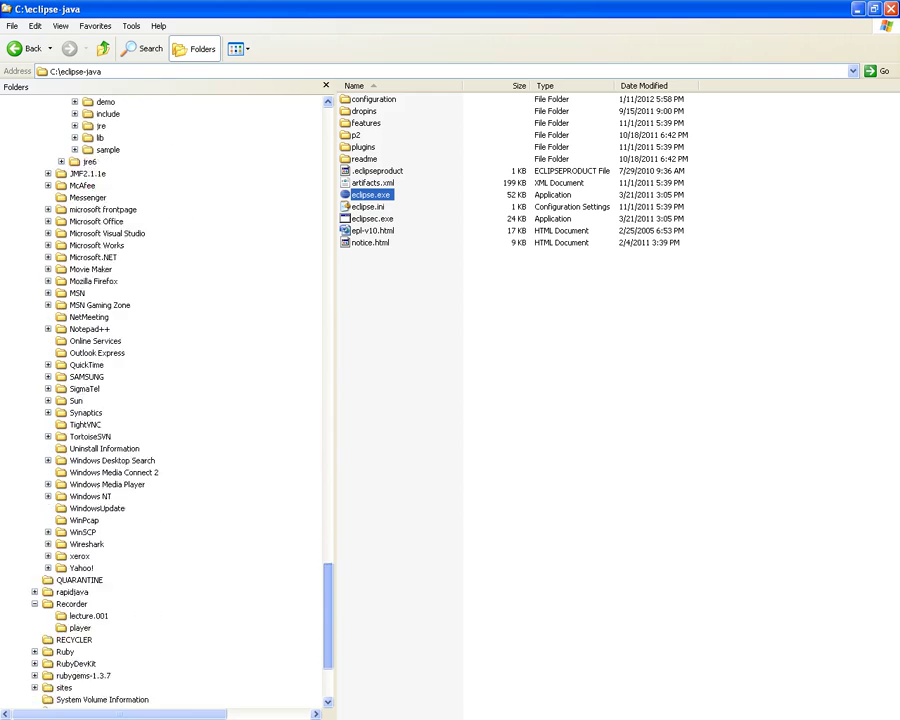
{"action": "scroll", "coordinate": [72, 437], "scroll_direction": "down", "scroll_amount": 5}
{"action": "left_click", "coordinate": [72, 437]}
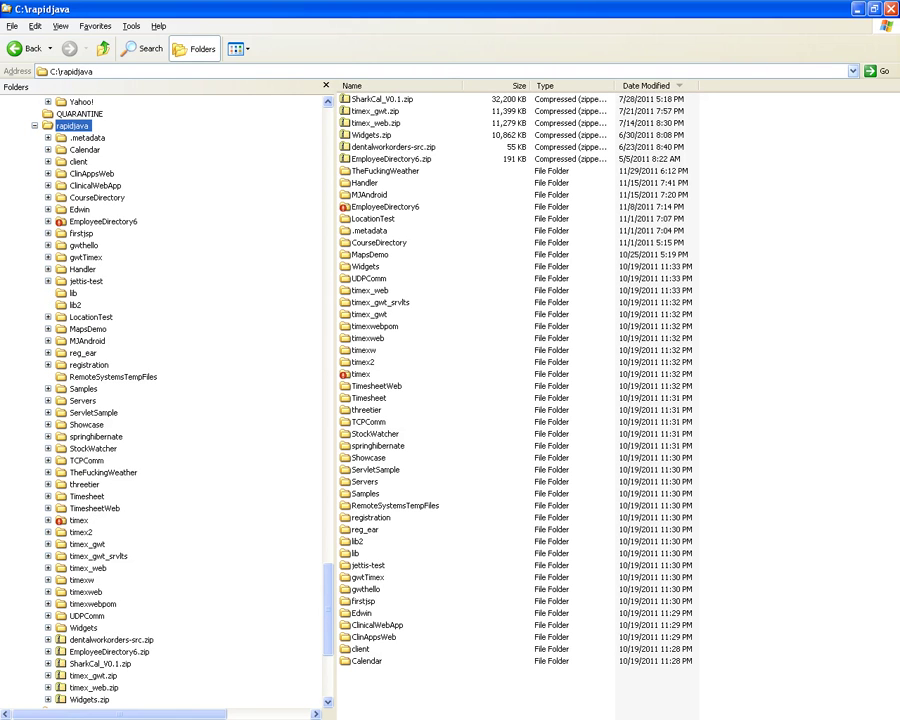
Step: Switch to Firefox, go to the Blackboard login page, and log in with the prefilled credentials
{"action": "key", "text": "alt+Tab"}
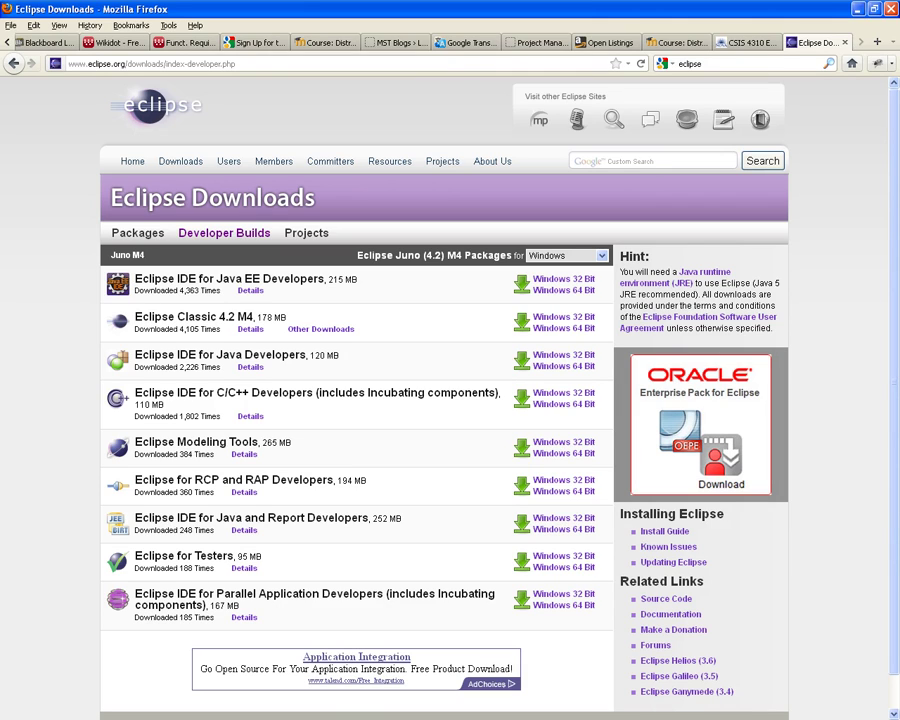
{"action": "key", "text": "ctrl+Tab"}
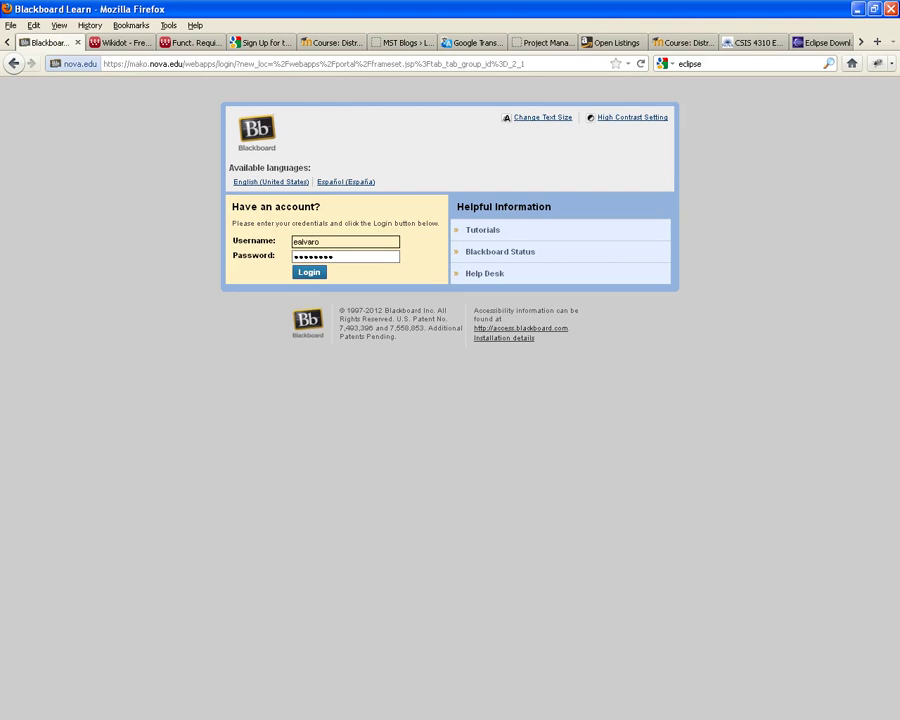
{"action": "key", "text": "Return"}
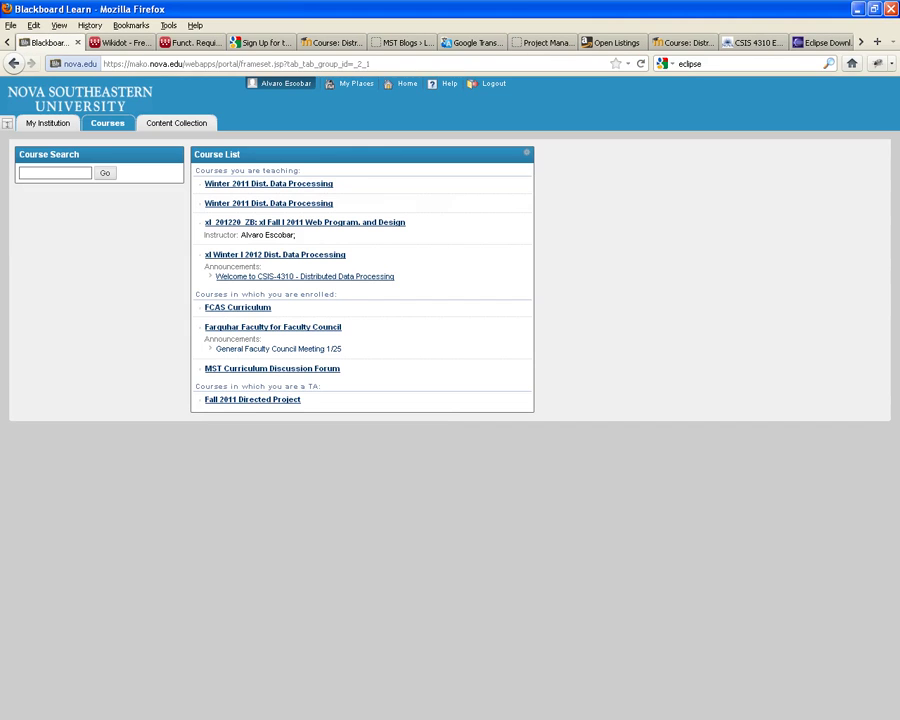
Step: Open Textbook Source Code in the xl Winter I 2012 Dist. Data Processing course content, then switch back to the C:\rapidjava folder
{"action": "left_click", "coordinate": [275, 254]}
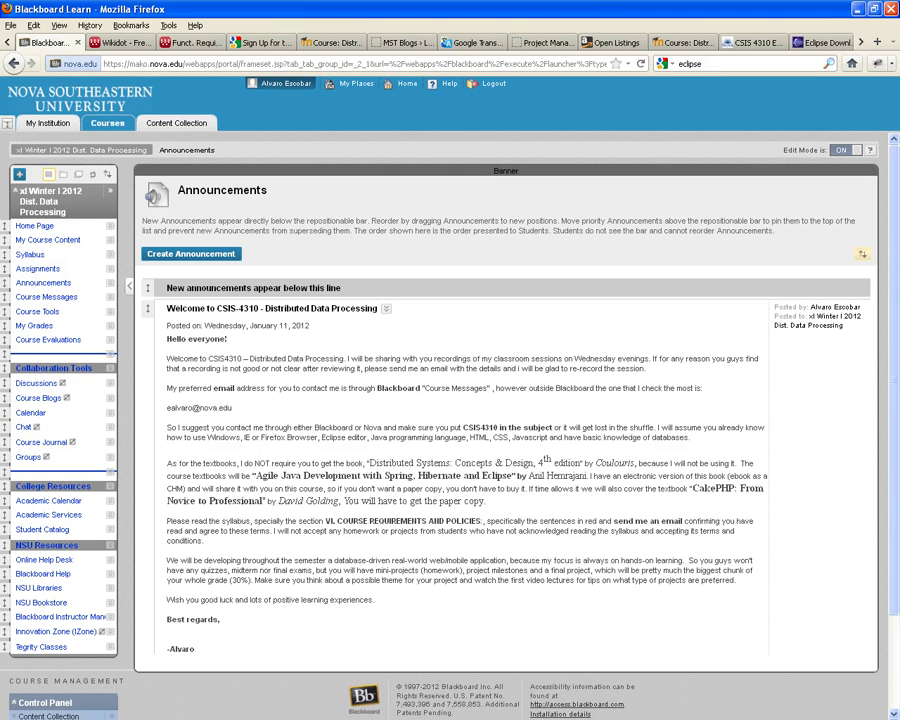
{"action": "left_click", "coordinate": [47, 240]}
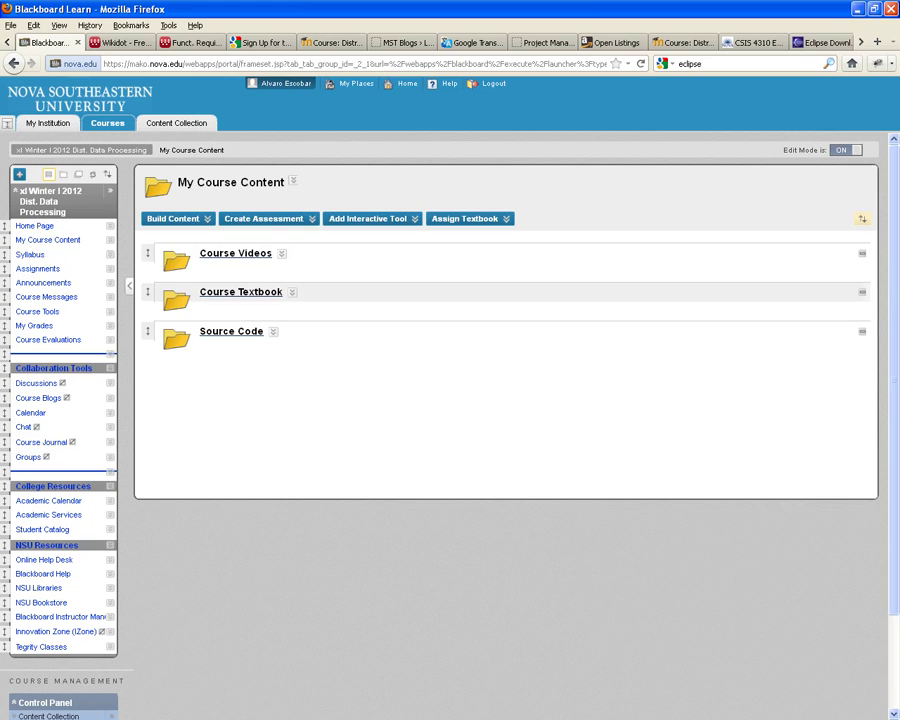
{"action": "left_click", "coordinate": [231, 331]}
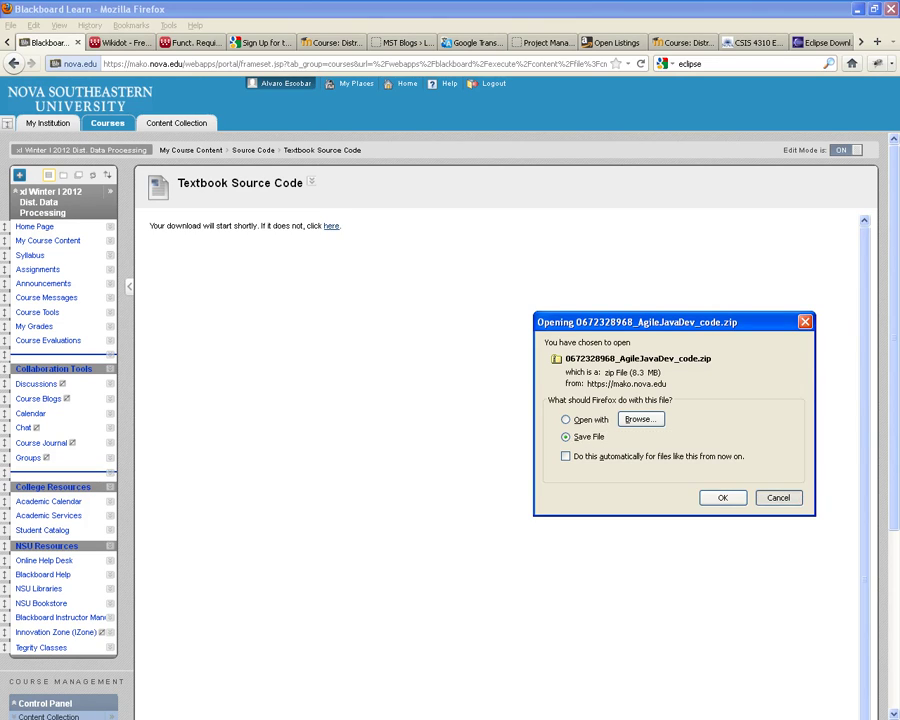
{"action": "key", "text": "alt+Tab"}
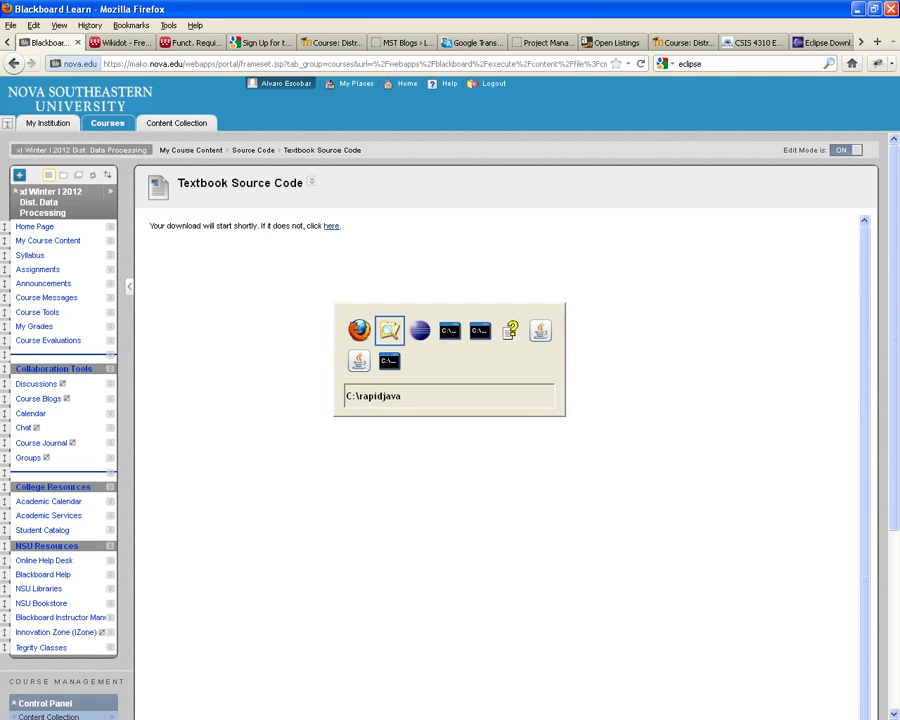
{"action": "key", "text": "alt+Tab"}
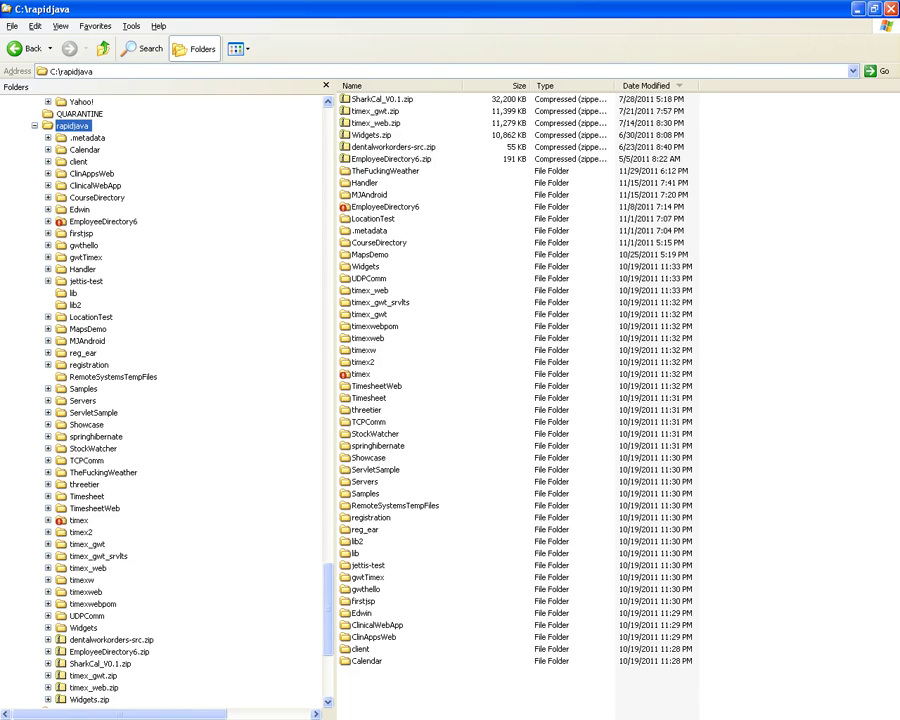
Step: Switch to Eclipse, view the update sites offered by Install New Software, and close the dialog without installing anything
{"action": "key", "text": "alt+Tab"}
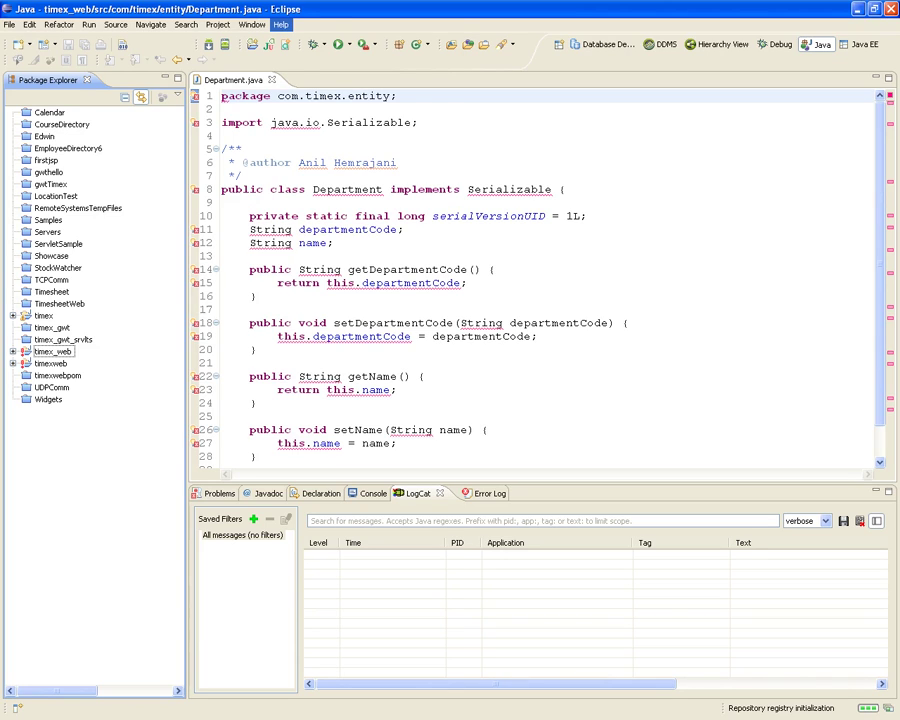
{"action": "left_click", "coordinate": [281, 24]}
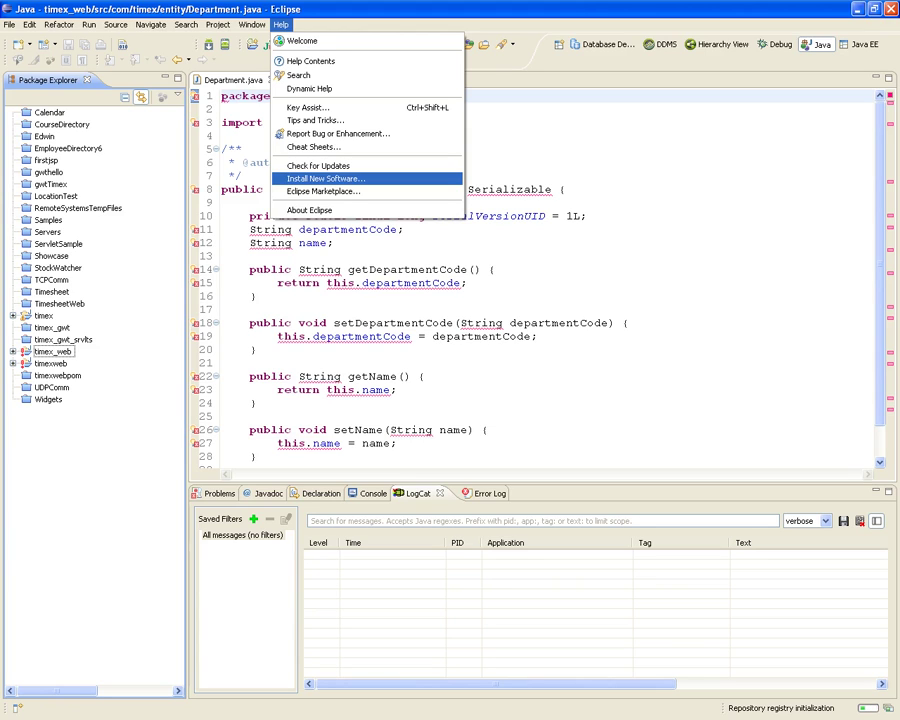
{"action": "key", "text": "Return"}
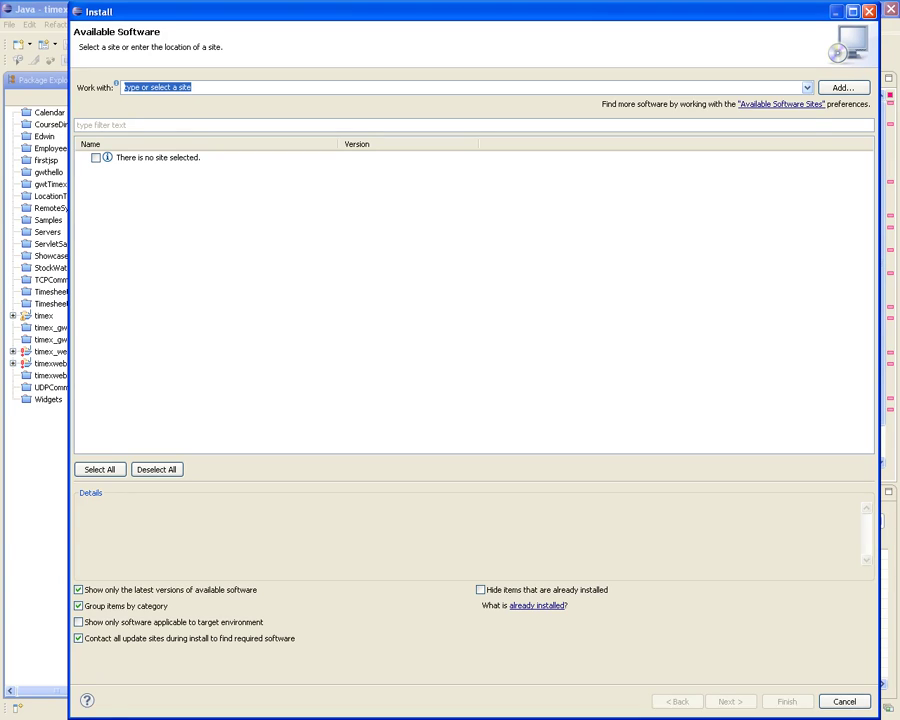
{"action": "key", "text": "alt+Down"}
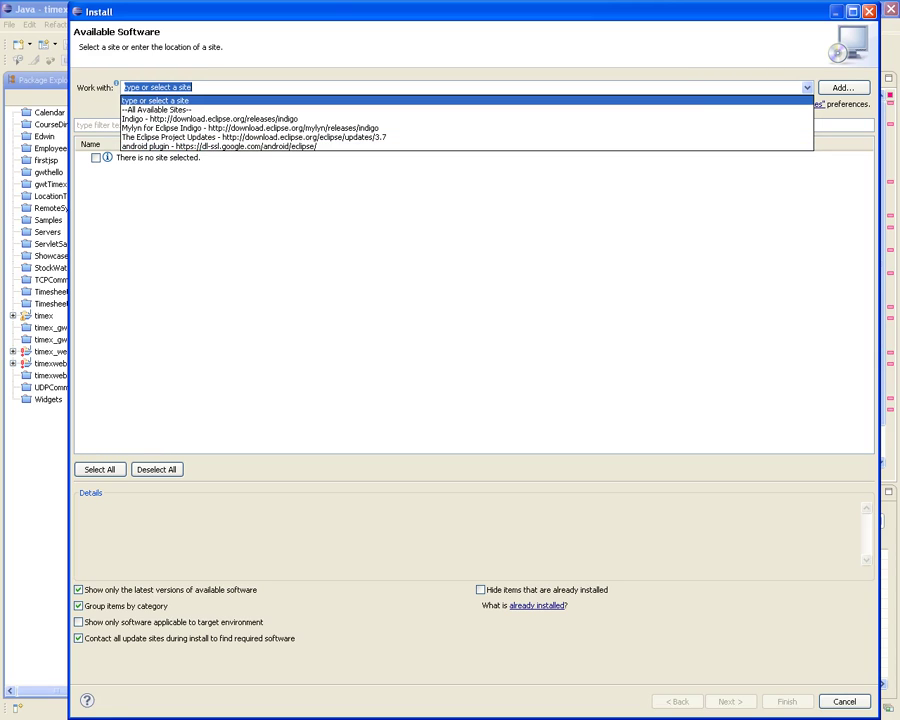
{"action": "key", "text": "Escape"}
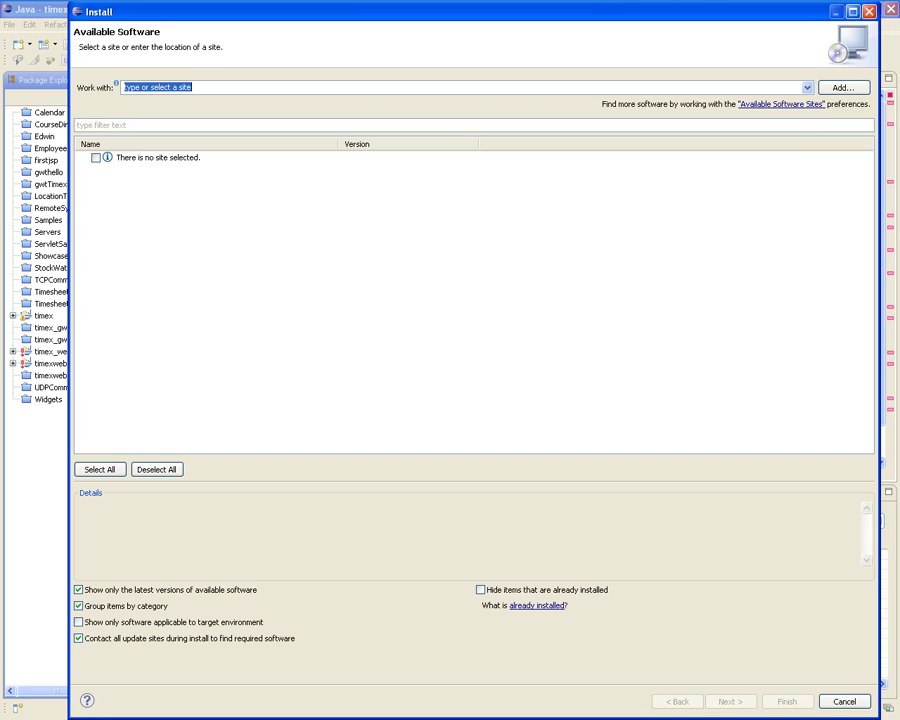
{"action": "key", "text": "Escape"}
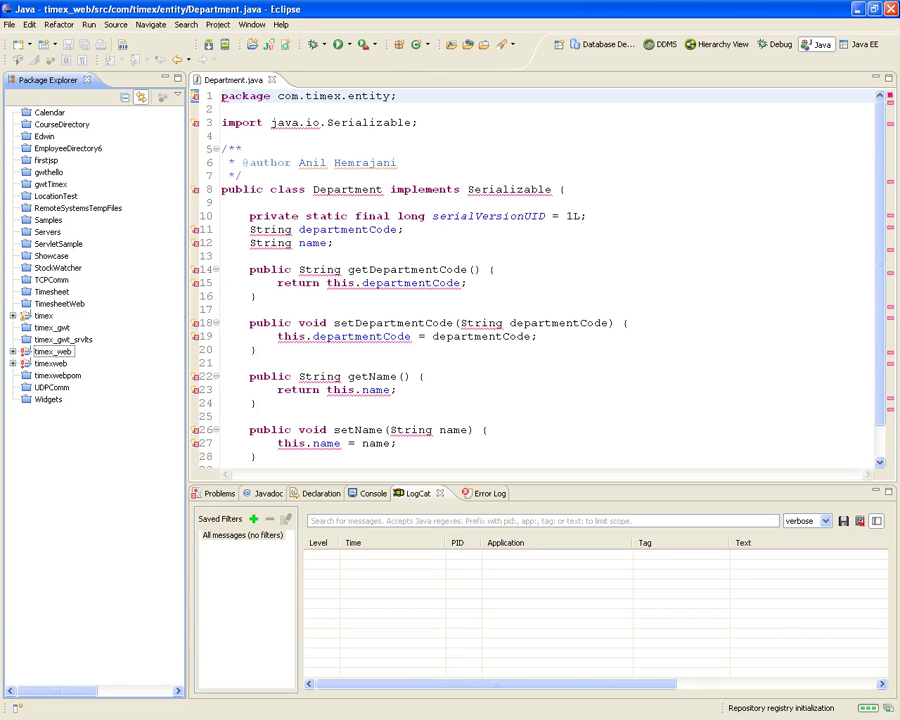
Step: Switch to the Eclipse Downloads page in Firefox and search Google for "spring framework plugin for eclipse"
{"action": "key", "text": "alt+Tab"}
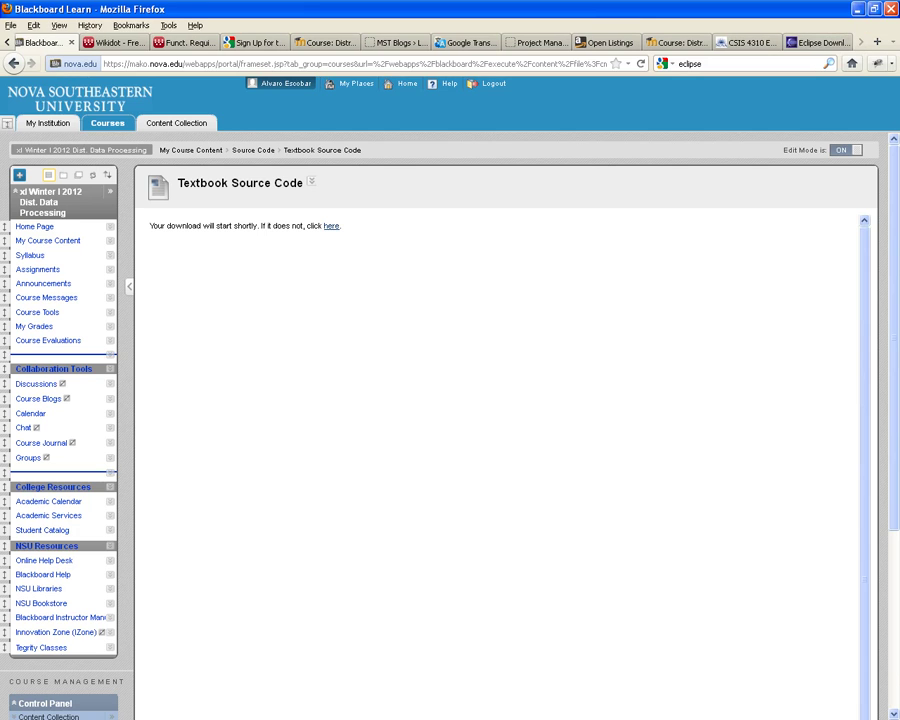
{"action": "key", "text": "ctrl+shift+Tab"}
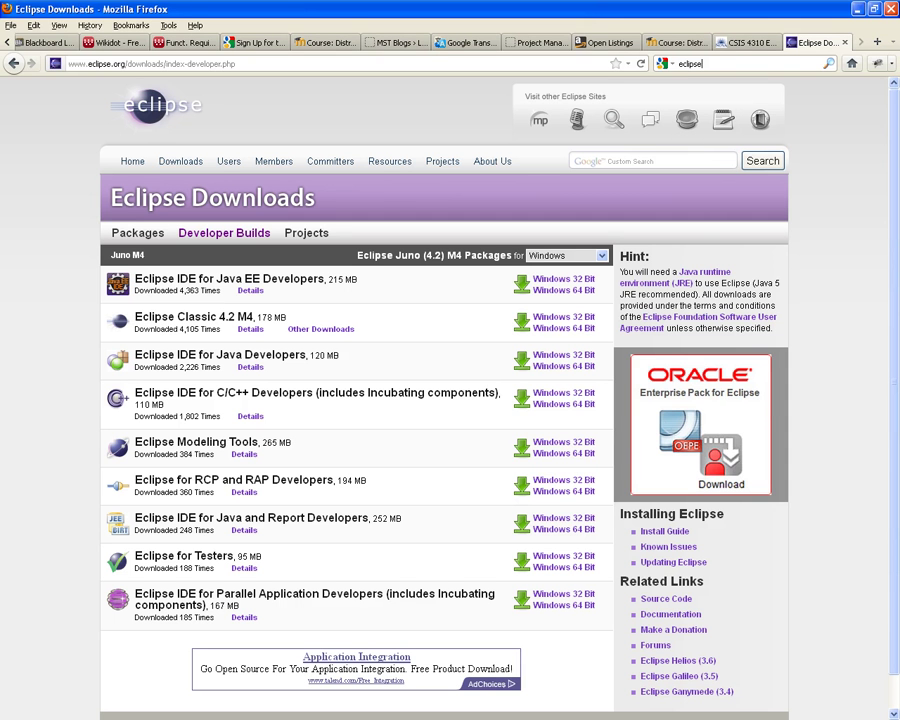
{"action": "key", "text": "ctrl+a"}
{"action": "type", "text": "s"}
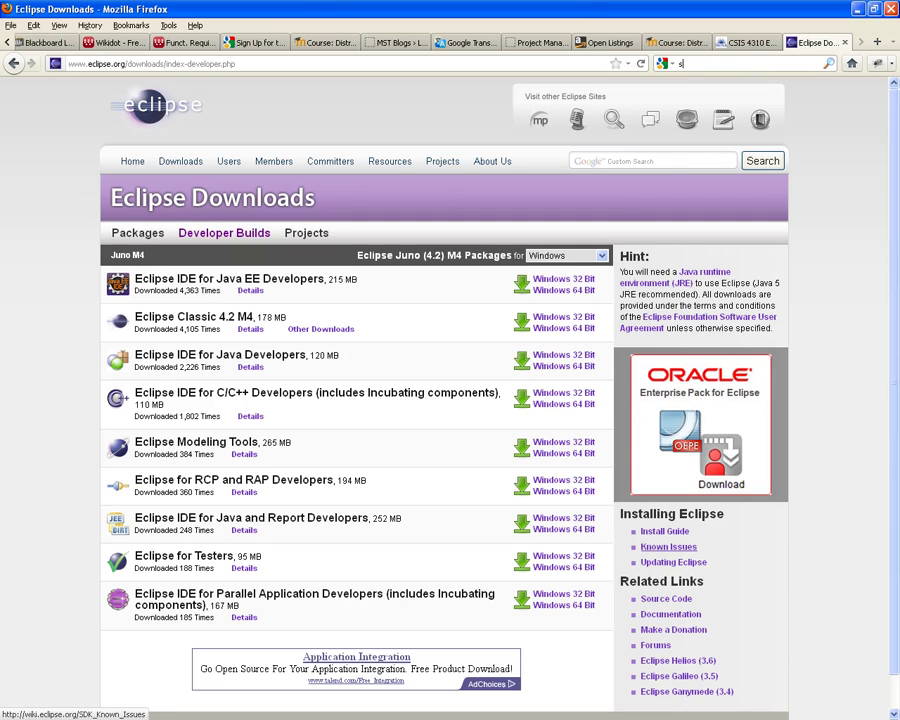
{"action": "type", "text": "pr"}
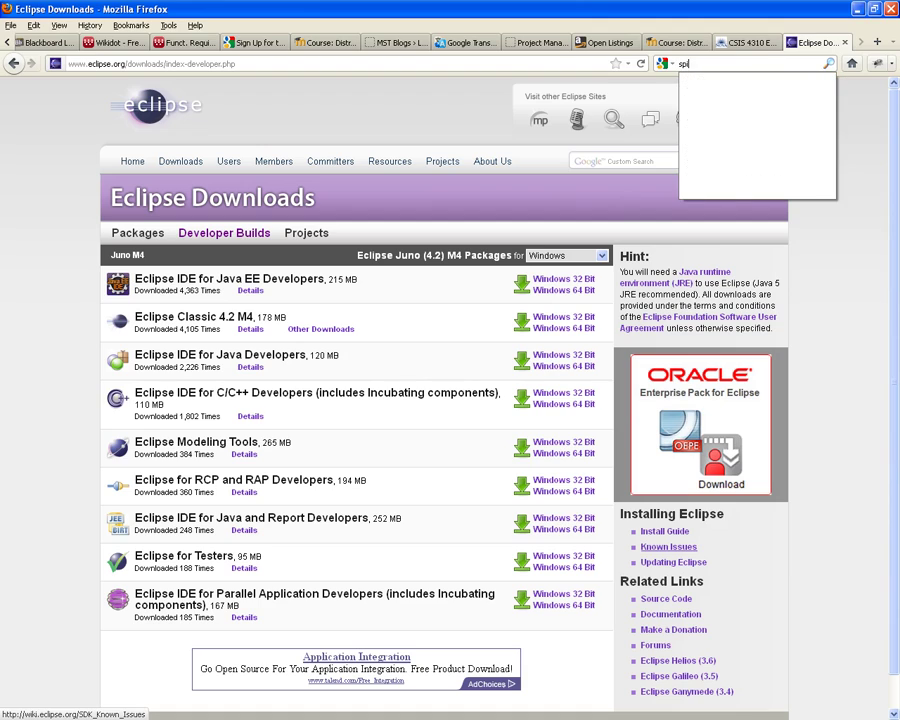
{"action": "type", "text": "ing "}
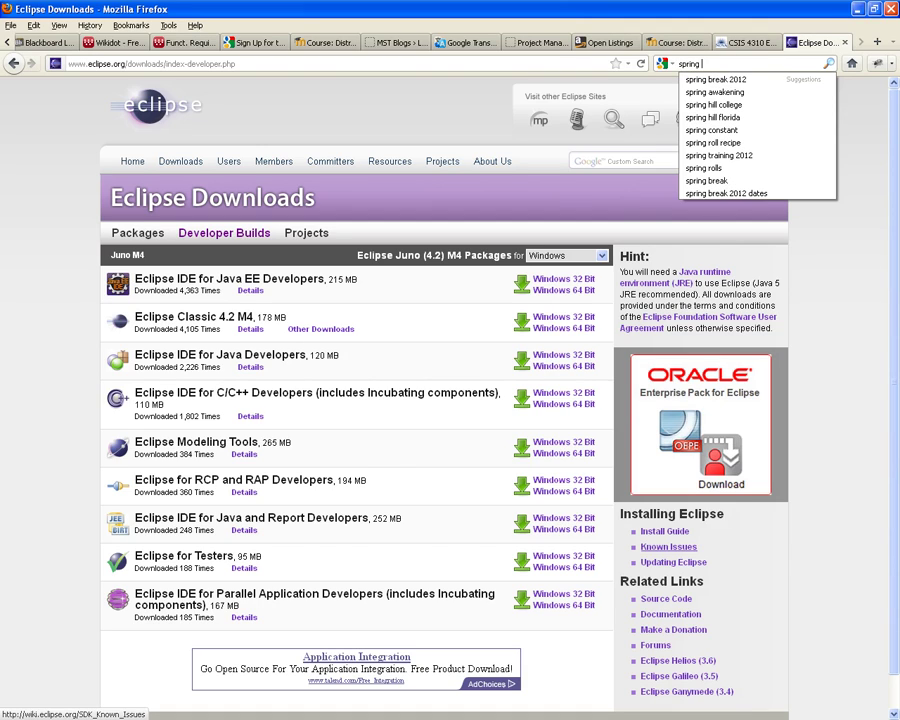
{"action": "type", "text": "fr"}
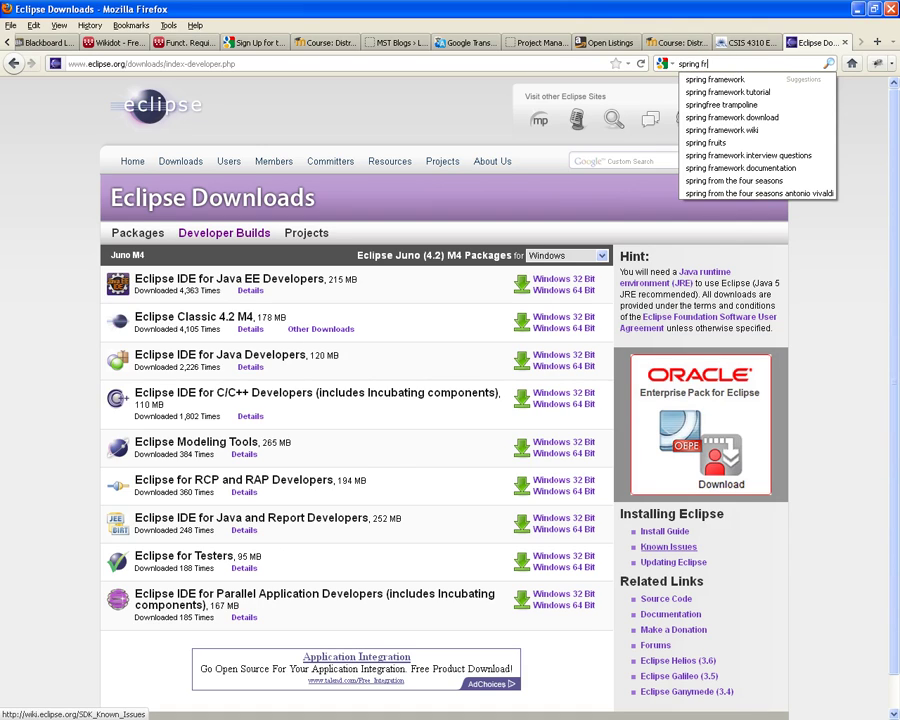
{"action": "key", "text": "Down"}
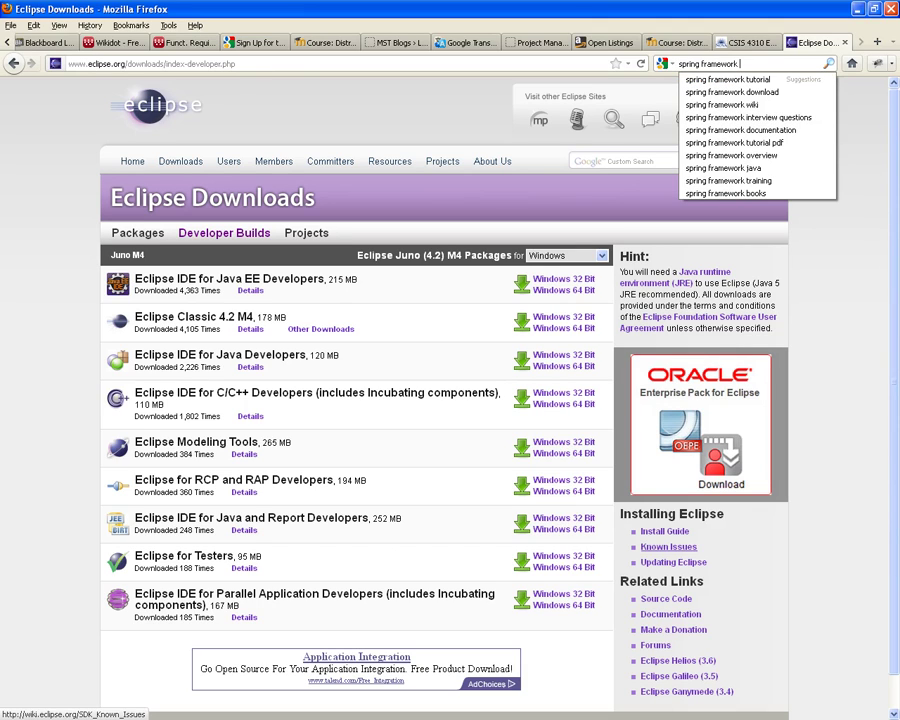
{"action": "type", "text": "plu"}
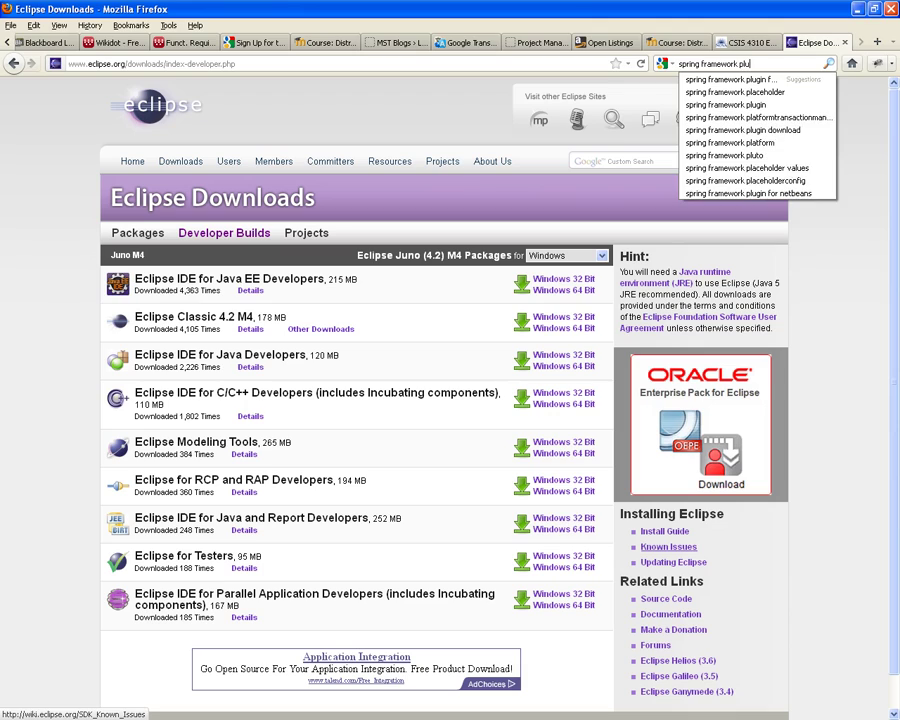
{"action": "key", "text": "Down"}
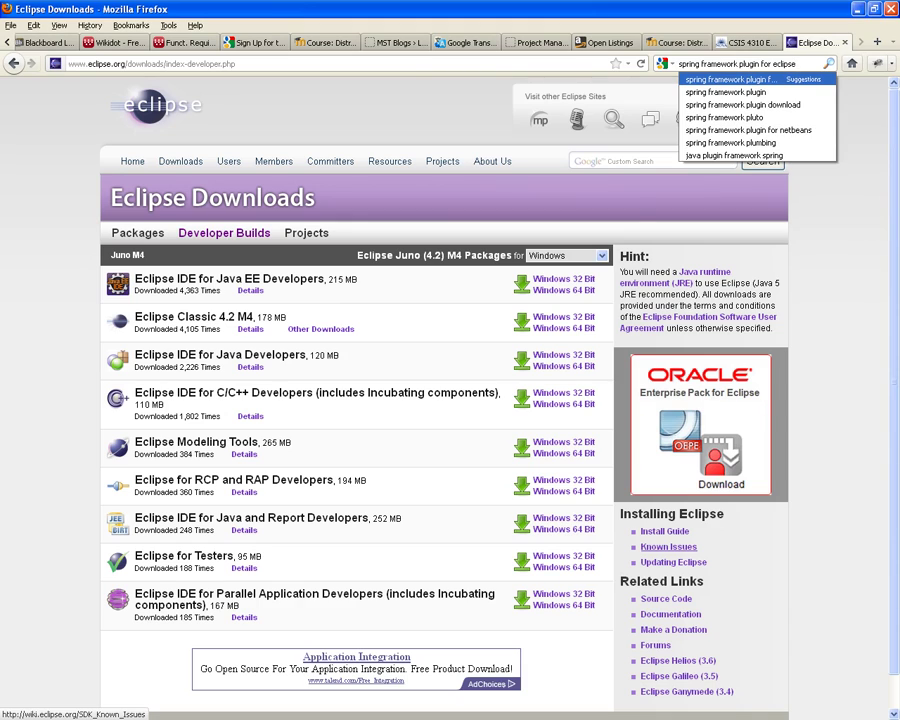
{"action": "key", "text": "Return"}
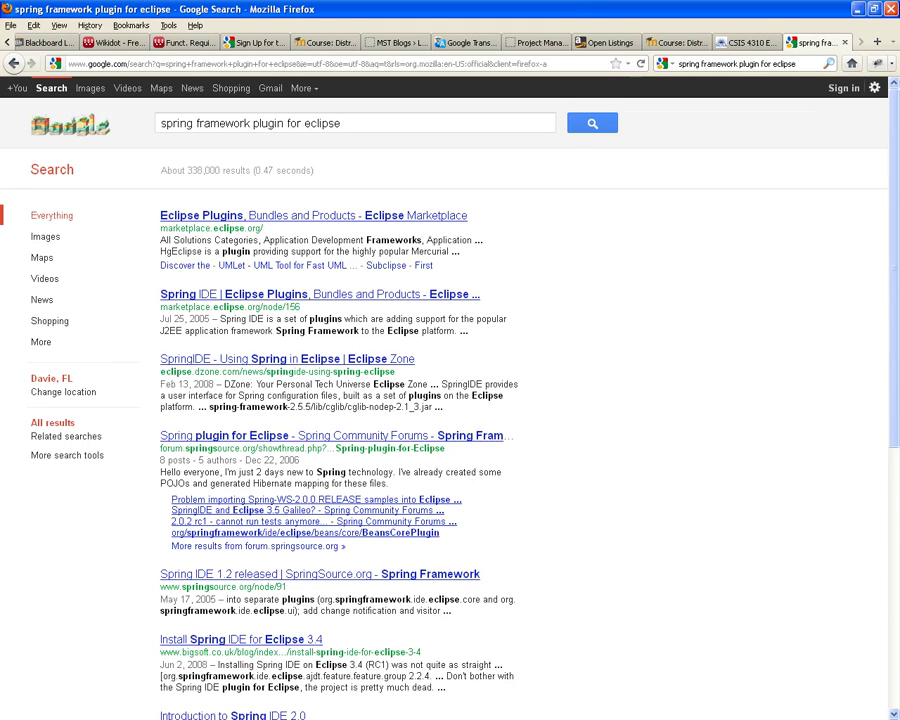
Step: Open the Eclipse Marketplace search result, look over its listed solutions, and return to the search results
{"action": "left_click", "coordinate": [536, 311]}
{"action": "left_click", "coordinate": [535, 311]}
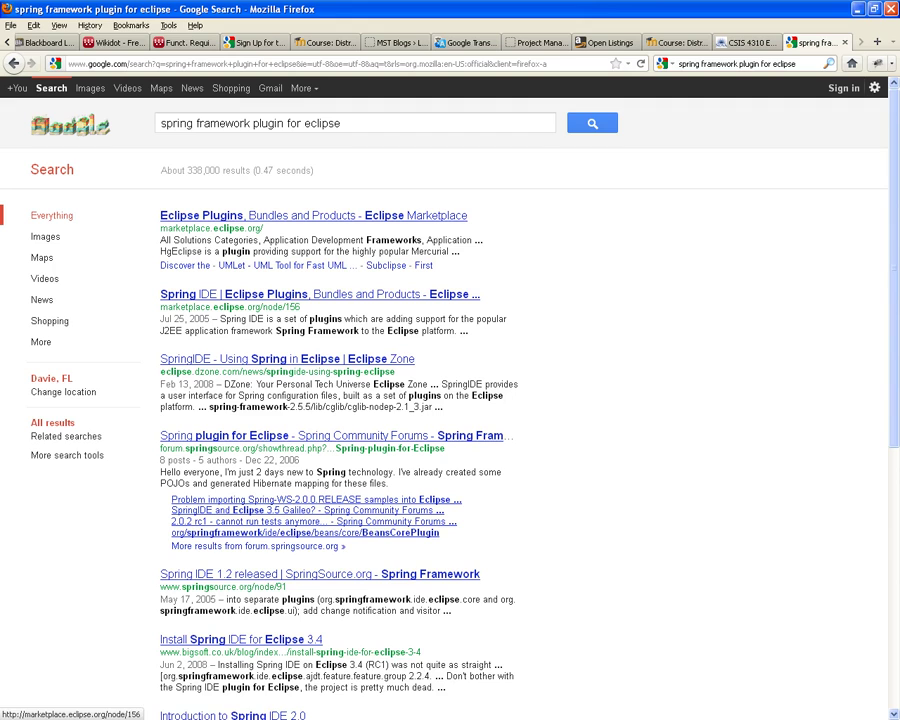
{"action": "left_click", "coordinate": [352, 217]}
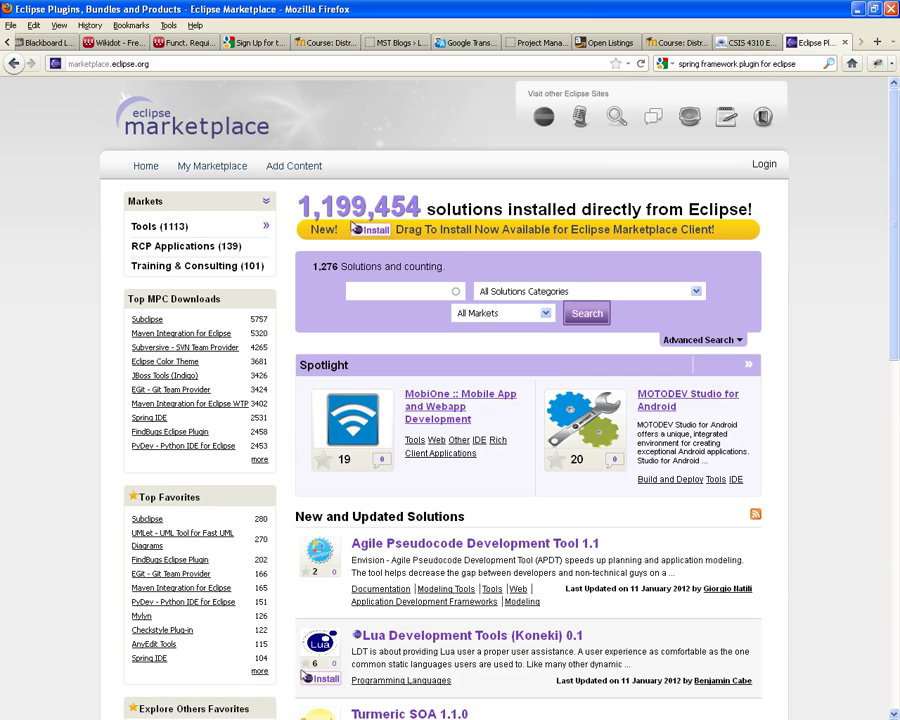
{"action": "scroll", "coordinate": [530, 400], "scroll_direction": "down", "scroll_amount": 5}
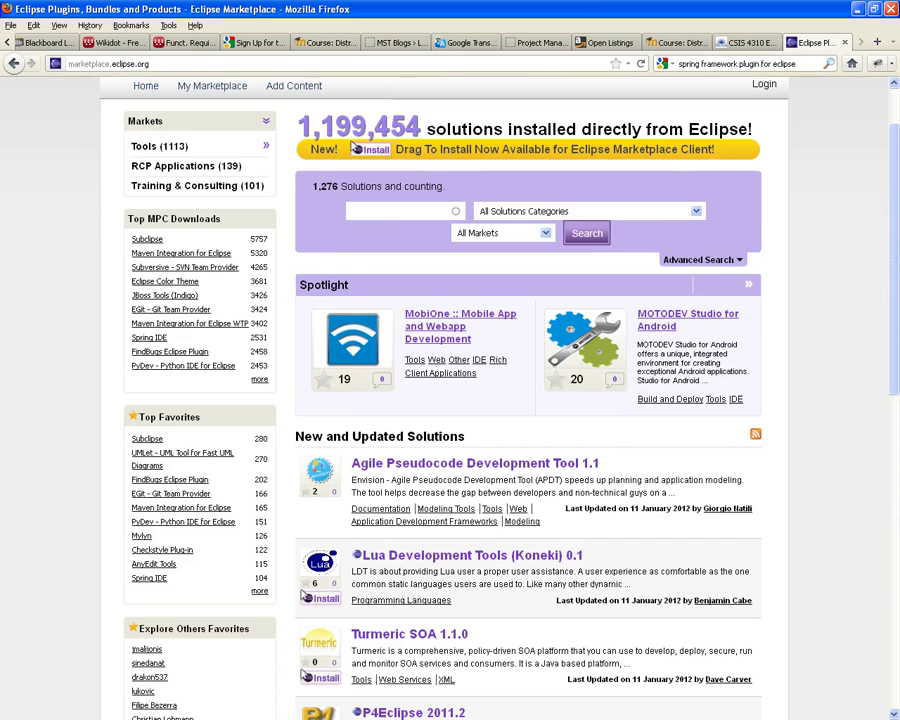
{"action": "scroll", "coordinate": [530, 400], "scroll_direction": "down", "scroll_amount": 3}
{"action": "scroll", "coordinate": [530, 400], "scroll_direction": "down", "scroll_amount": 3}
{"action": "scroll", "coordinate": [530, 400], "scroll_direction": "up", "scroll_amount": 5}
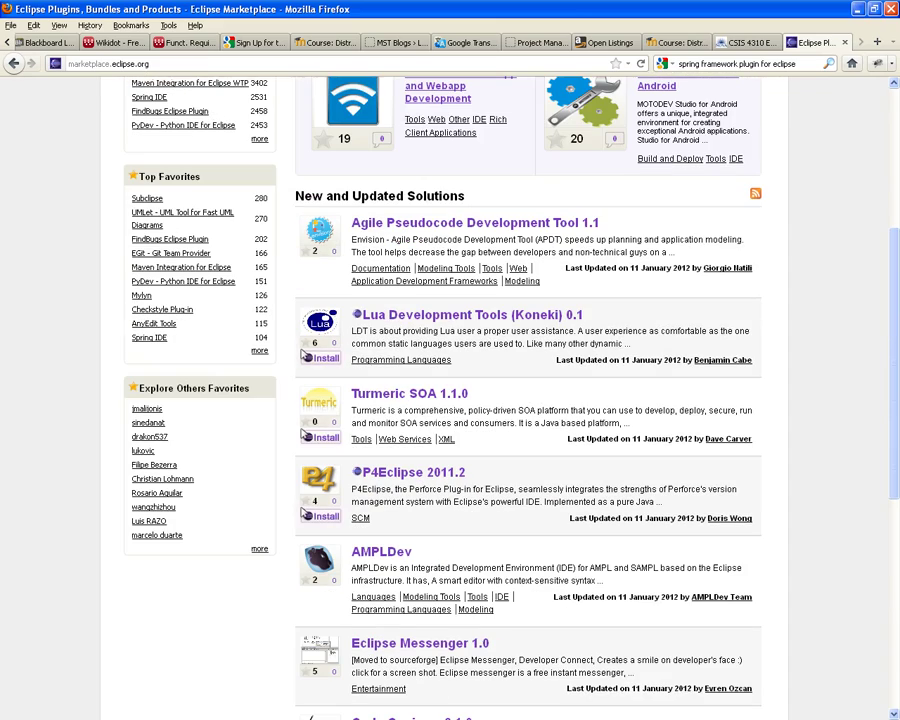
{"action": "scroll", "coordinate": [530, 400], "scroll_direction": "up", "scroll_amount": 5}
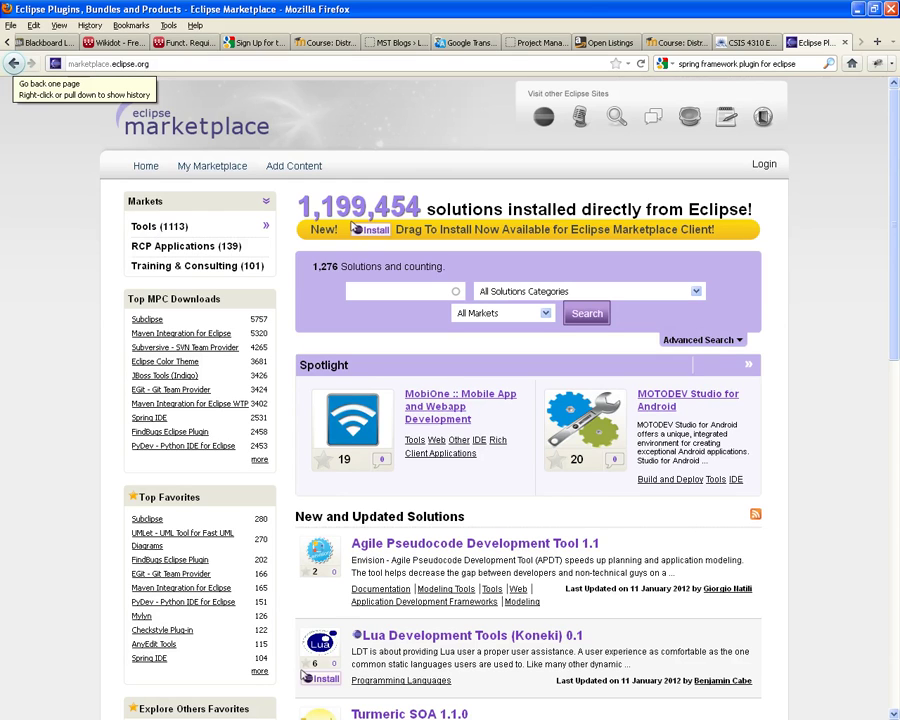
{"action": "left_click", "coordinate": [14, 63]}
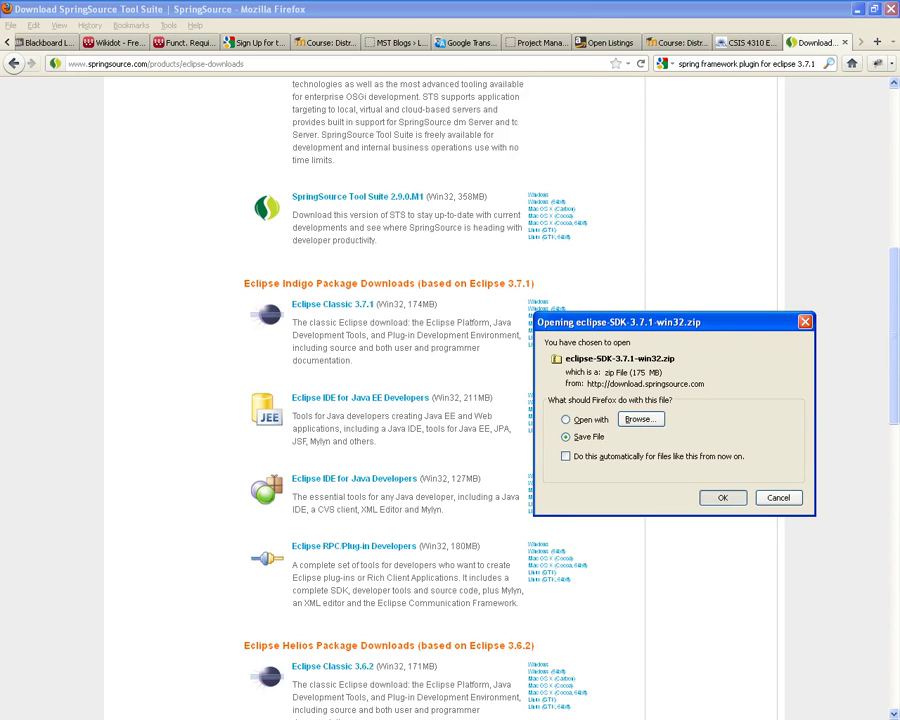
Step: Save eclipse-SDK-3.7.1-win32.zip to the eclipse folder inside My Documents\Downloaded Files
{"action": "key", "text": "Return"}
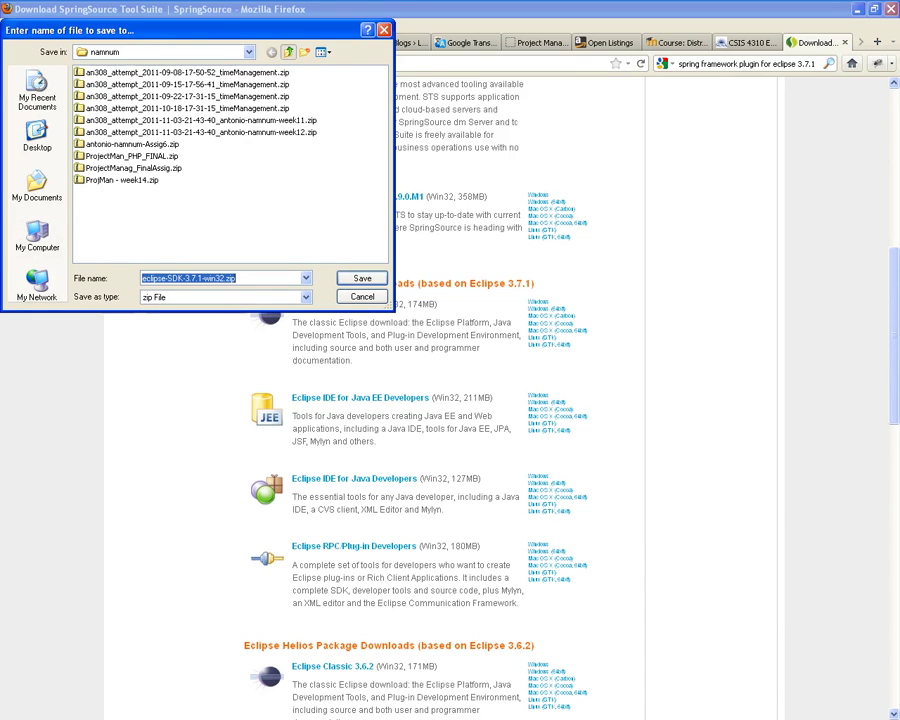
{"action": "left_click", "coordinate": [288, 51]}
{"action": "left_click", "coordinate": [288, 51]}
{"action": "left_click", "coordinate": [288, 51]}
{"action": "left_click", "coordinate": [37, 185]}
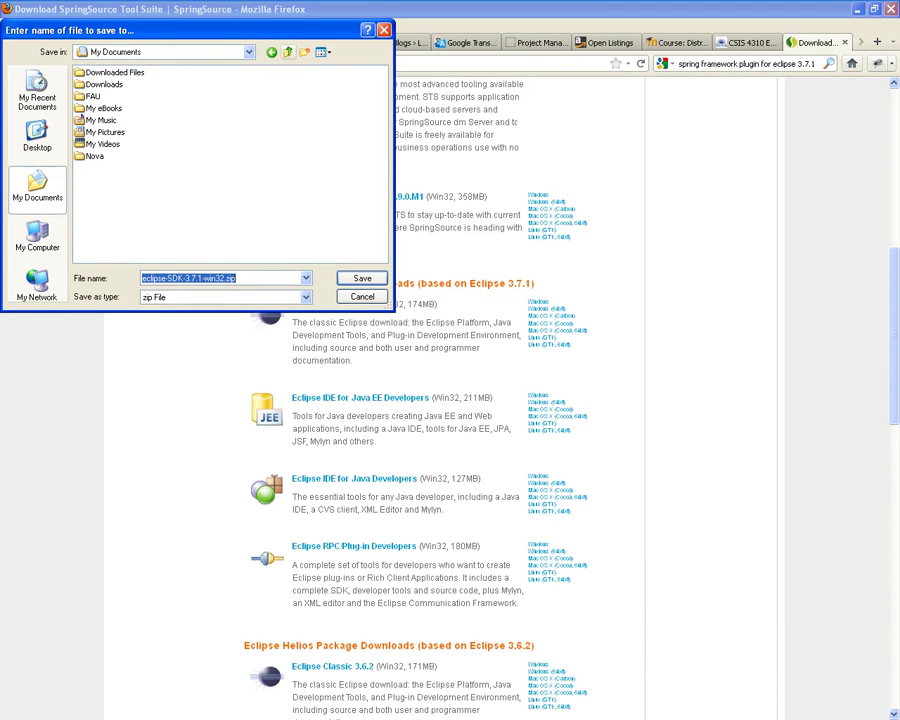
{"action": "key", "text": "Return"}
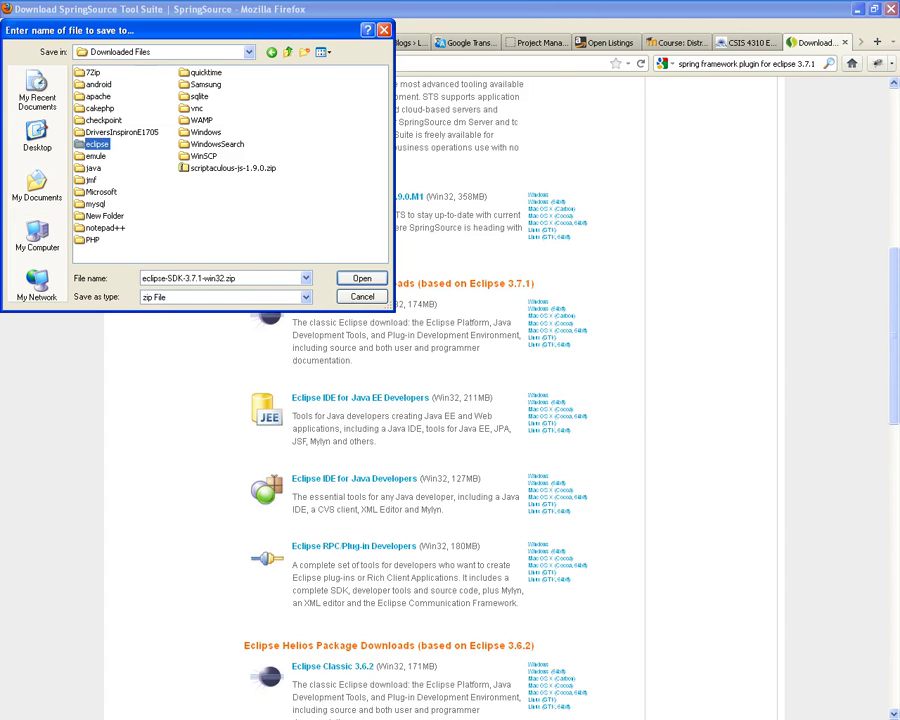
{"action": "key", "text": "Return"}
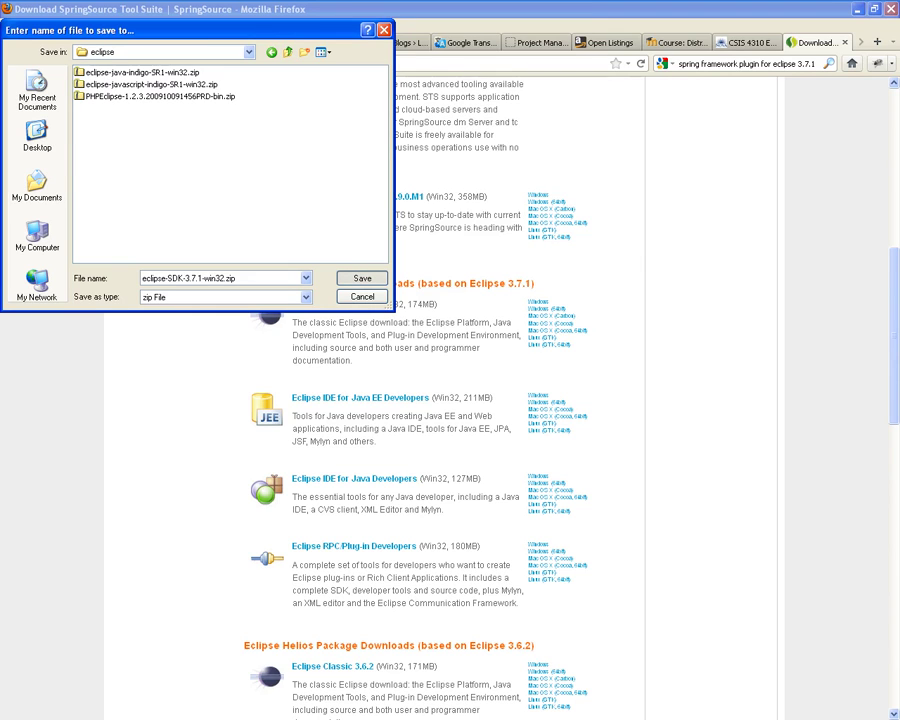
{"action": "key", "text": "Return"}
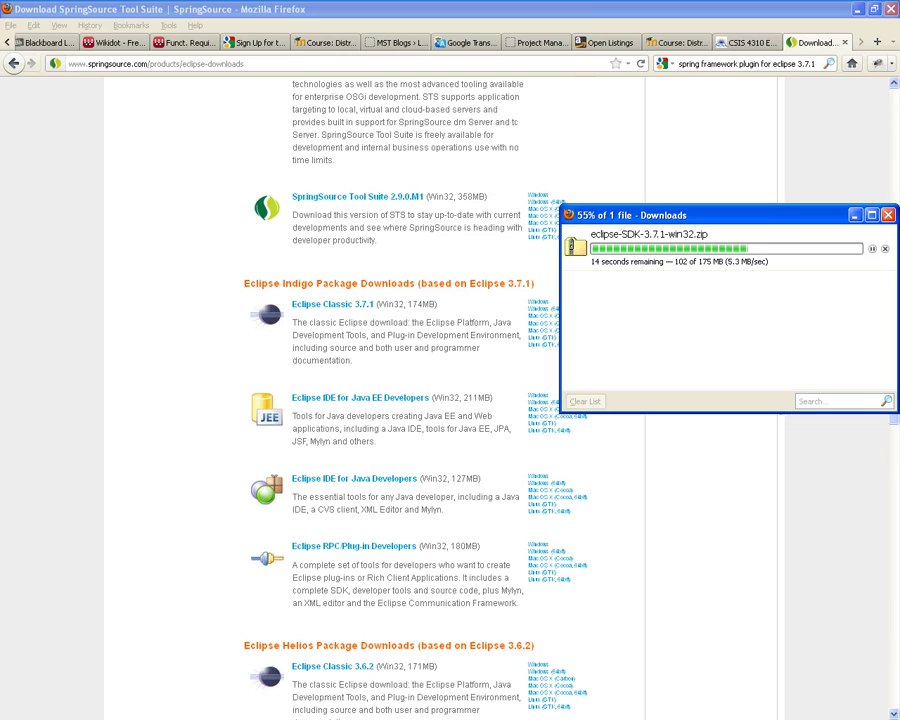
Step: Open the finished eclipse-SDK-3.7.1-win32.zip download, look inside its eclipse folder, and close the archive and Downloads windows
{"action": "left_click_drag", "start_coordinate": [640, 215], "coordinate": [682, 431]}
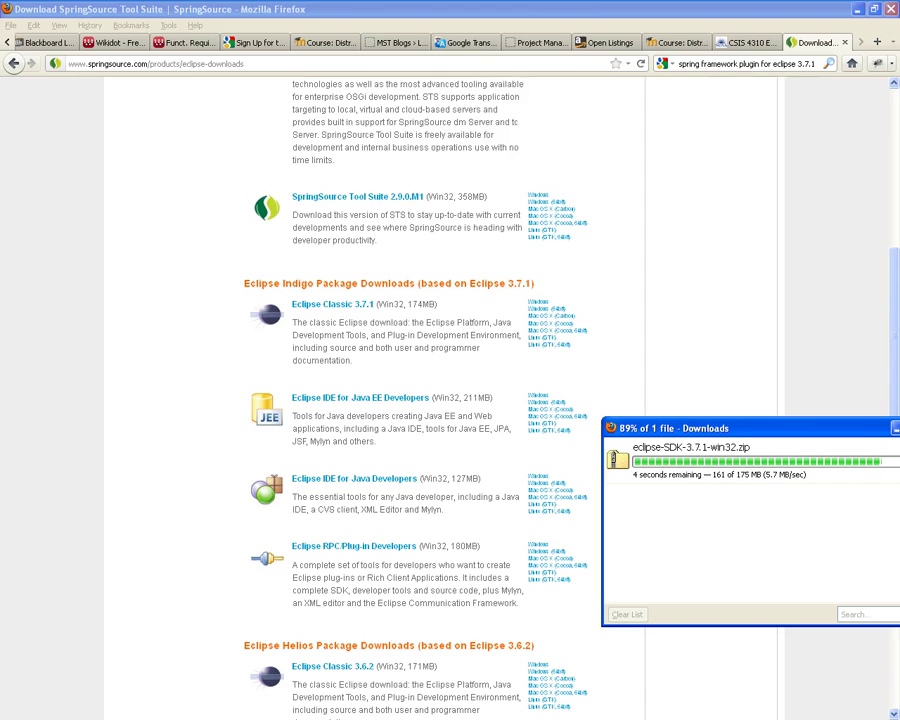
{"action": "left_click_drag", "start_coordinate": [700, 428], "coordinate": [562, 372]}
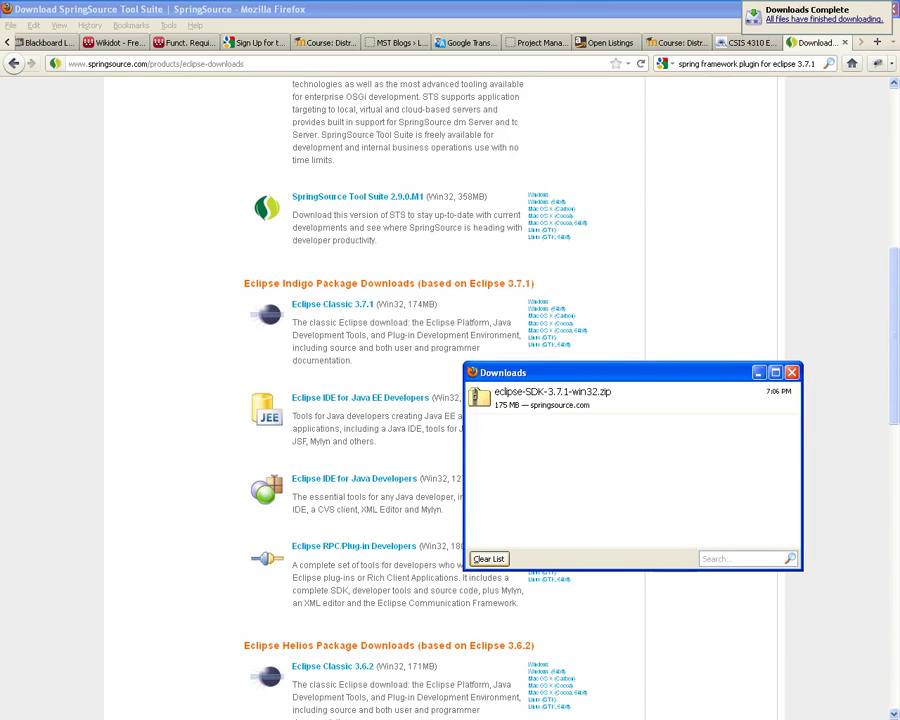
{"action": "left_click", "coordinate": [600, 398]}
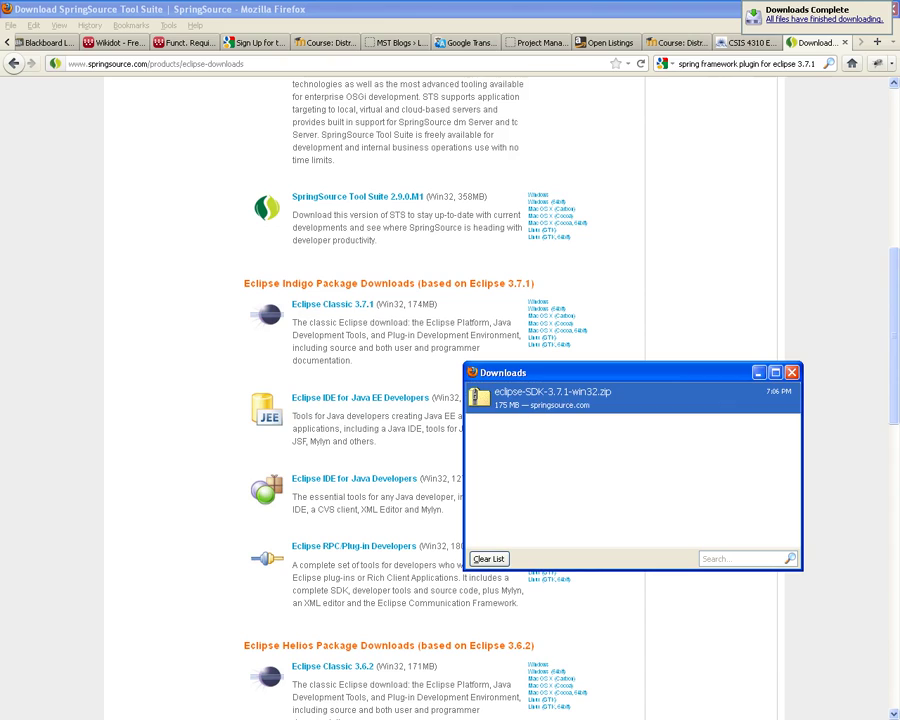
{"action": "key", "text": "Return"}
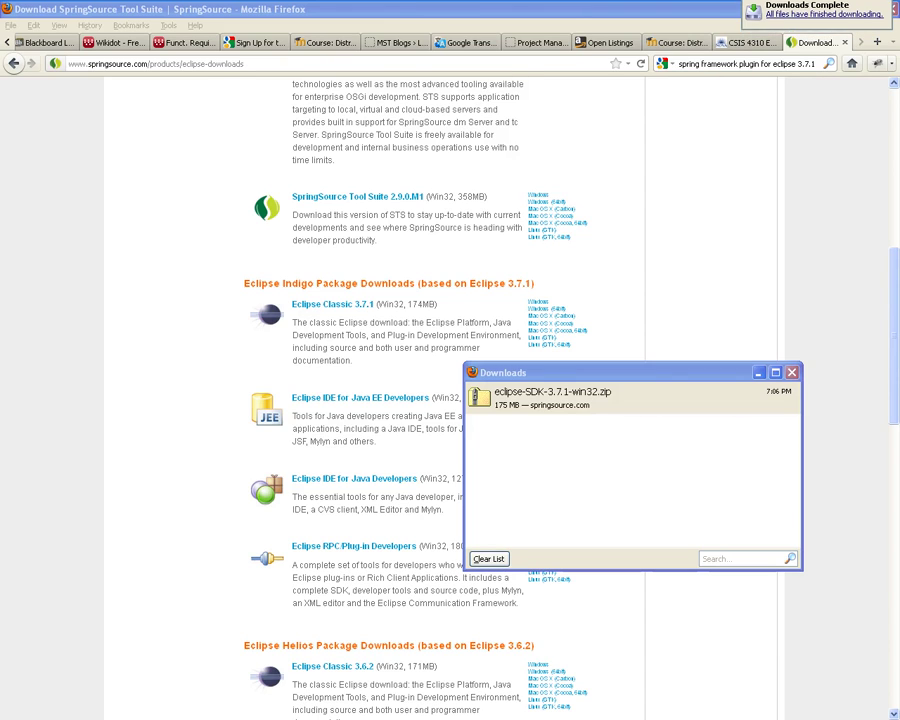
{"action": "left_click", "coordinate": [191, 122]}
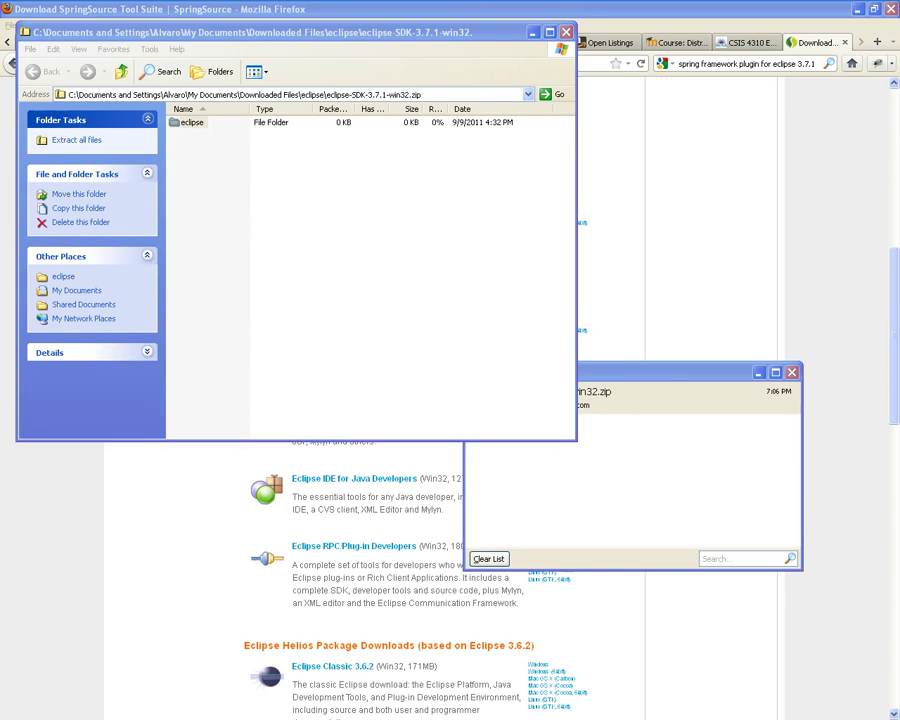
{"action": "key", "text": "Return"}
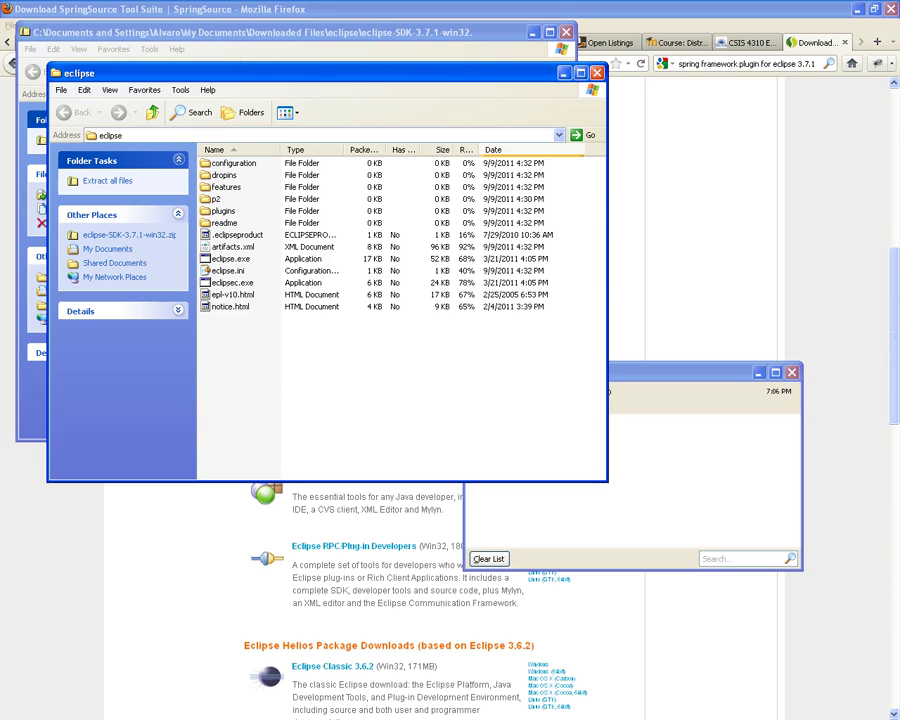
{"action": "key", "text": "alt+F4"}
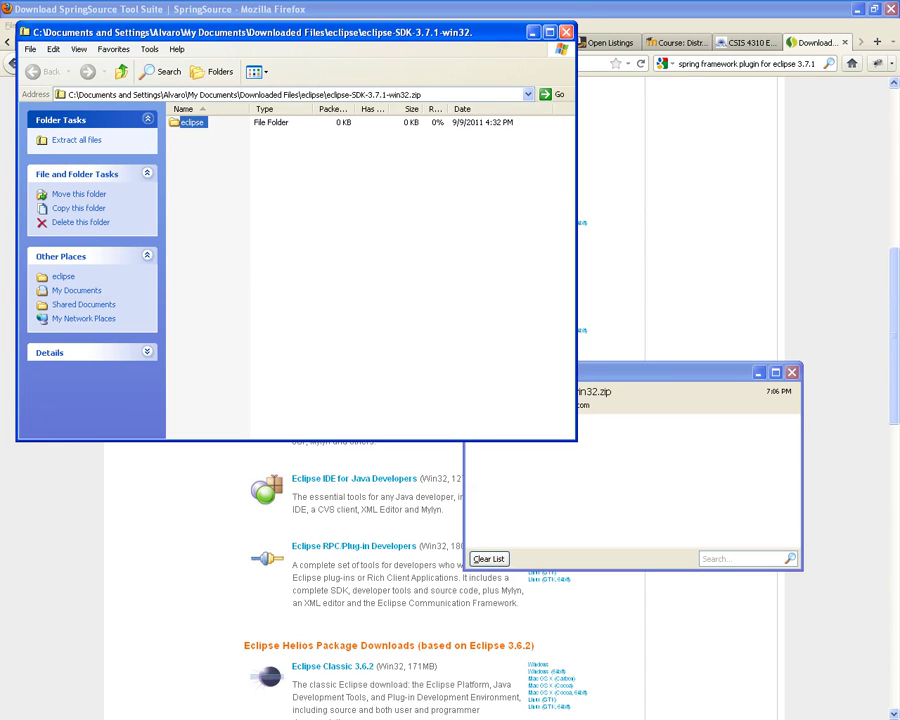
{"action": "left_click", "coordinate": [566, 32]}
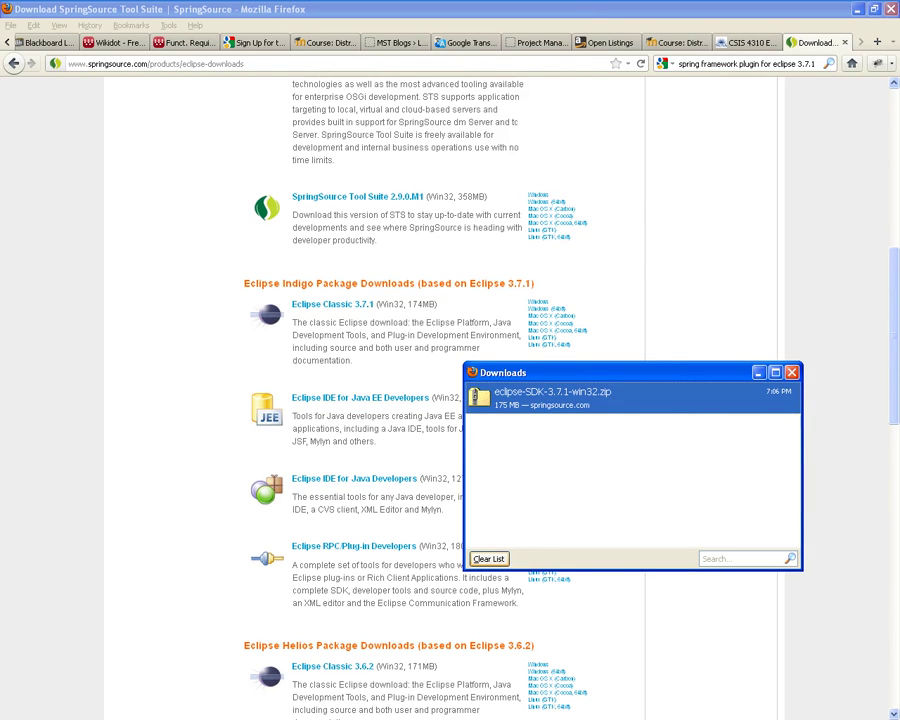
{"action": "key", "text": "Delete"}
{"action": "key", "text": "ctrl+w"}
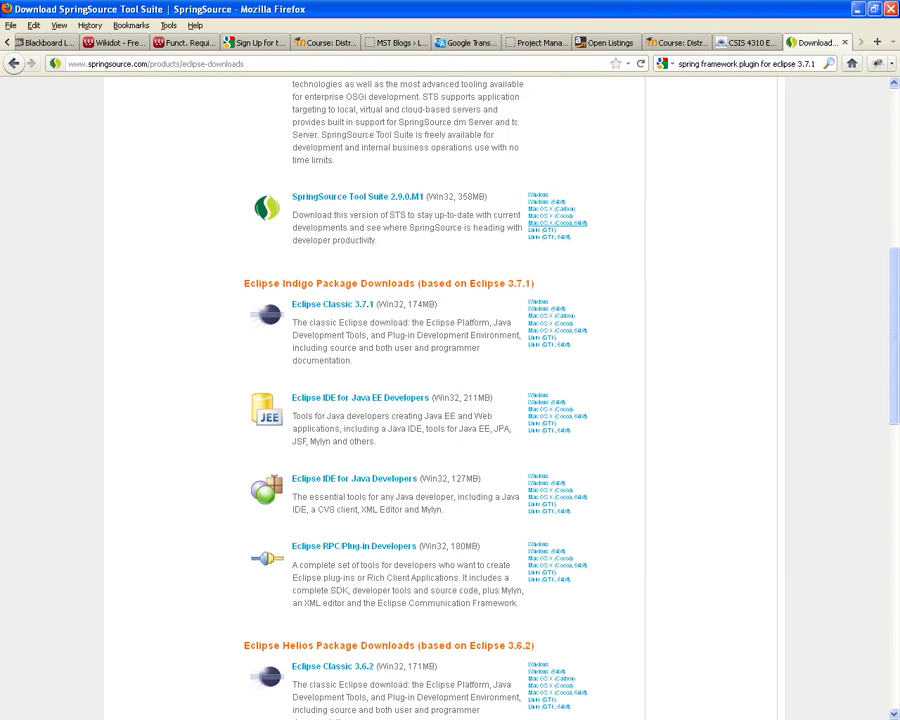
Step: Look over the STS Downloads and Eclipse Indigo package sections of the SpringSource downloads page
{"action": "scroll", "coordinate": [450, 400], "scroll_direction": "up", "scroll_amount": 10}
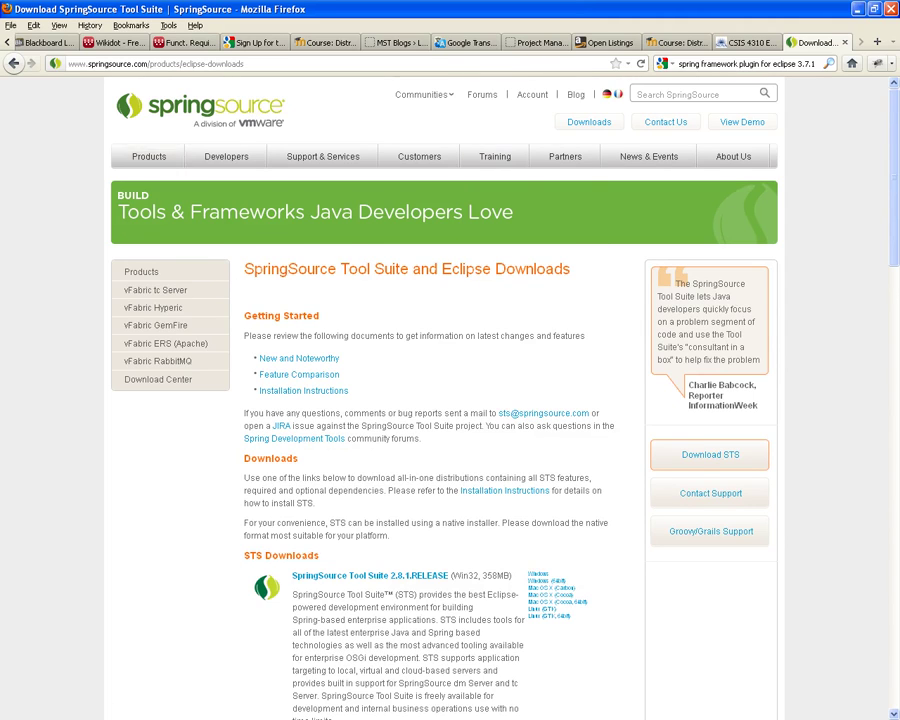
{"action": "scroll", "coordinate": [450, 400], "scroll_direction": "down", "scroll_amount": 2}
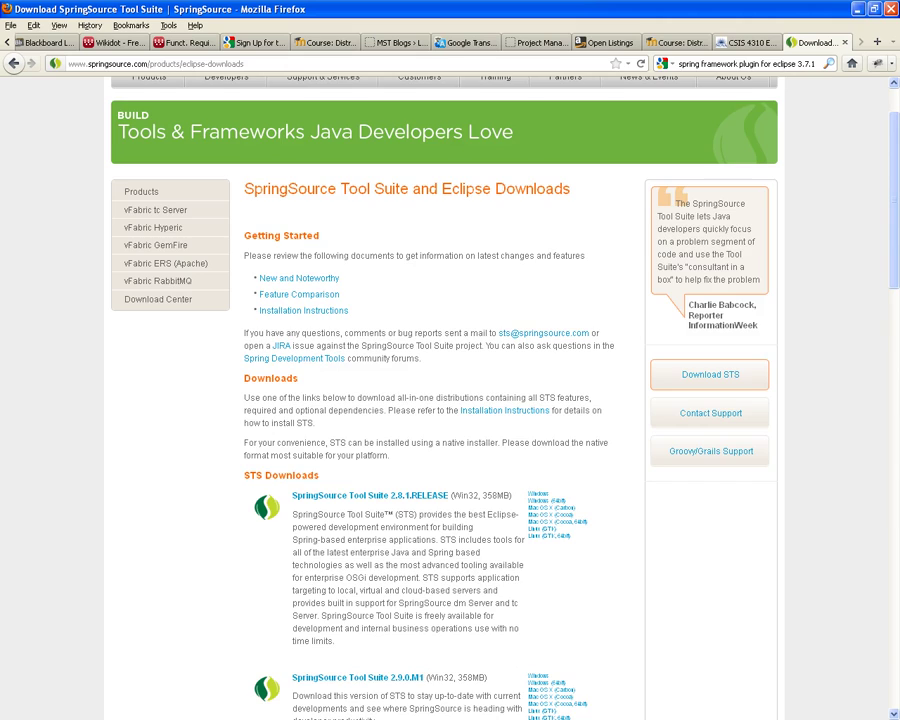
{"action": "scroll", "coordinate": [450, 400], "scroll_direction": "down", "scroll_amount": 5}
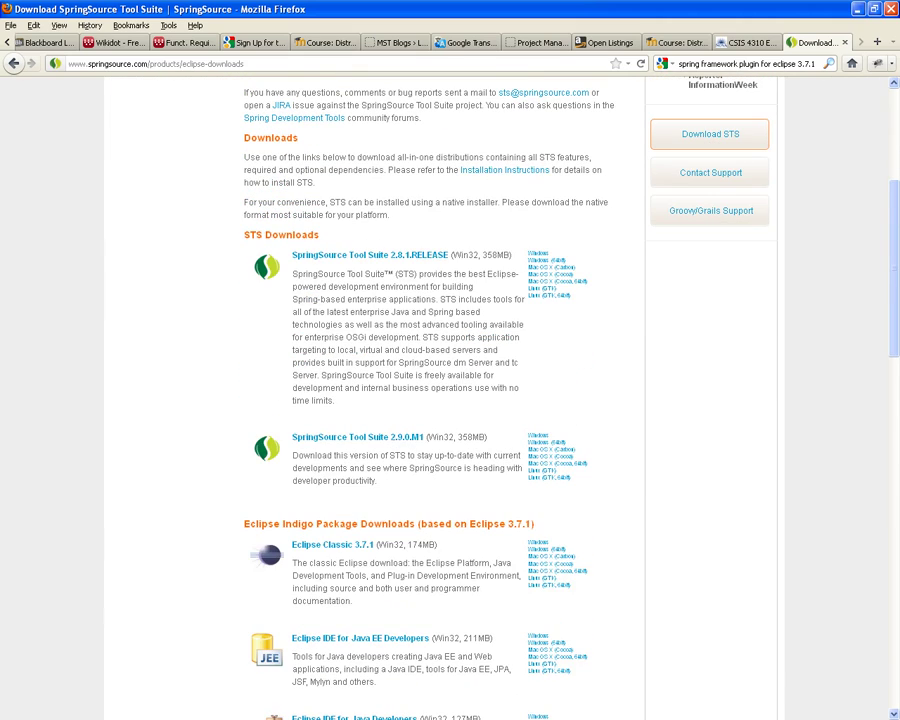
{"action": "scroll", "coordinate": [333, 466], "scroll_direction": "down", "scroll_amount": 2}
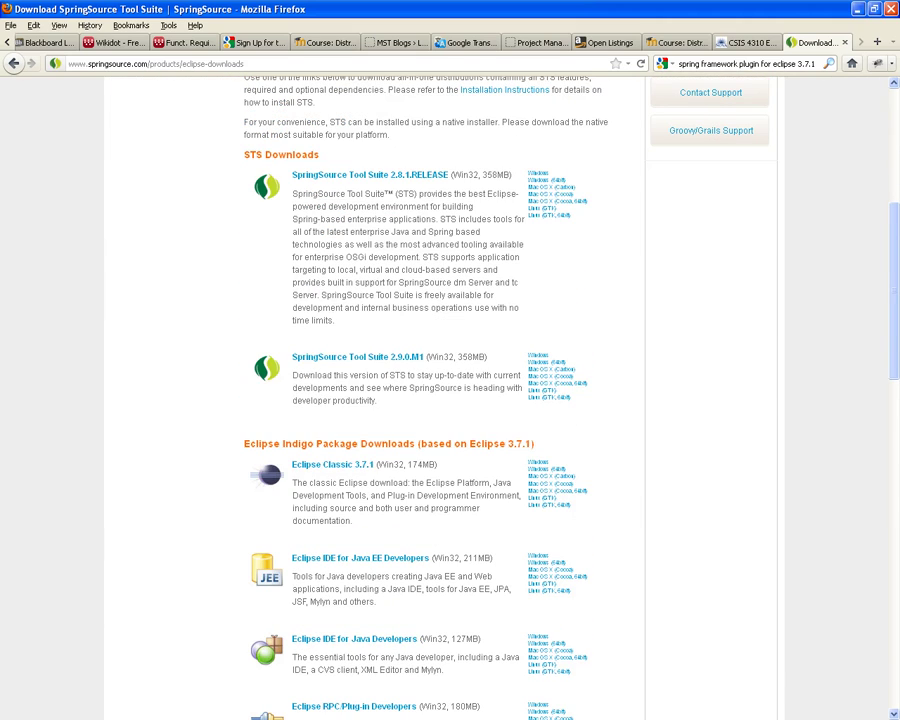
Step: Switch to Windows Explorer, open Downloaded Files\eclipse, and sort its files by date modified, newest first
{"action": "key", "text": "alt+Tab"}
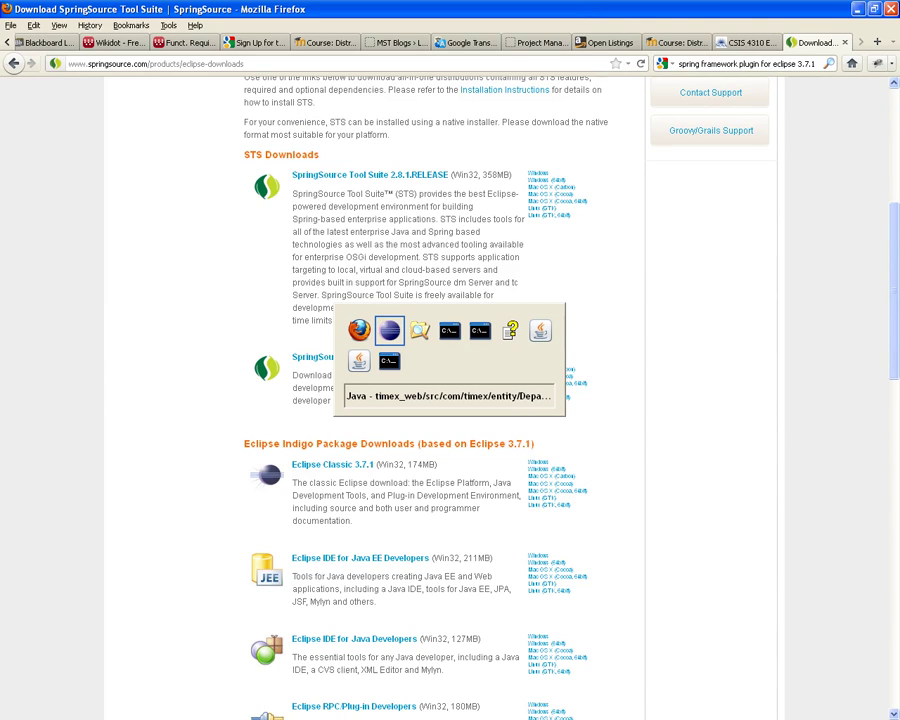
{"action": "key", "text": "alt+Tab"}
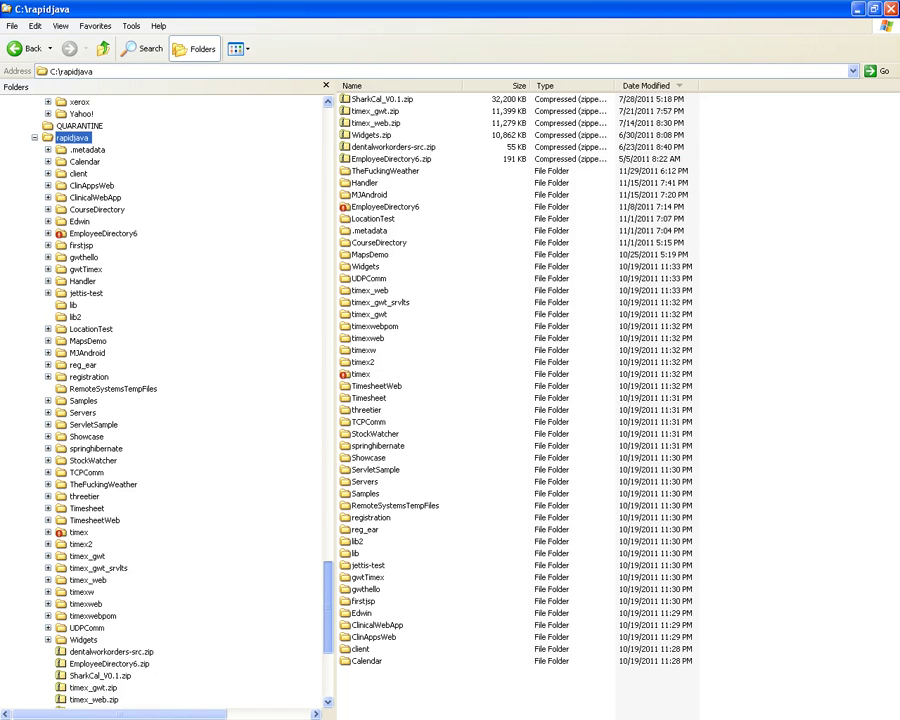
{"action": "scroll", "coordinate": [63, 137], "scroll_direction": "up", "scroll_amount": 20}
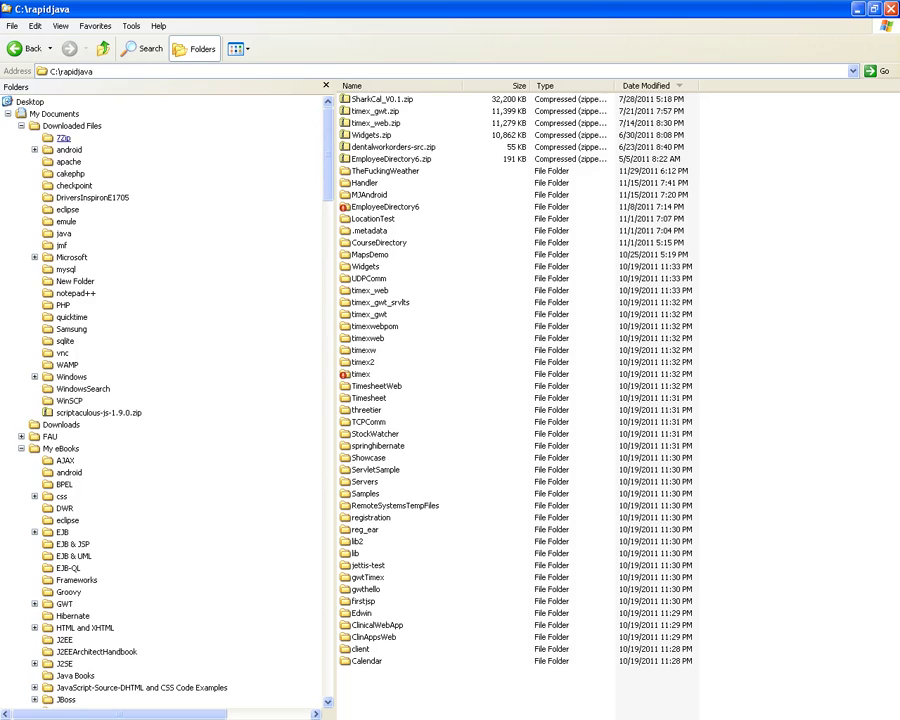
{"action": "left_click", "coordinate": [72, 125]}
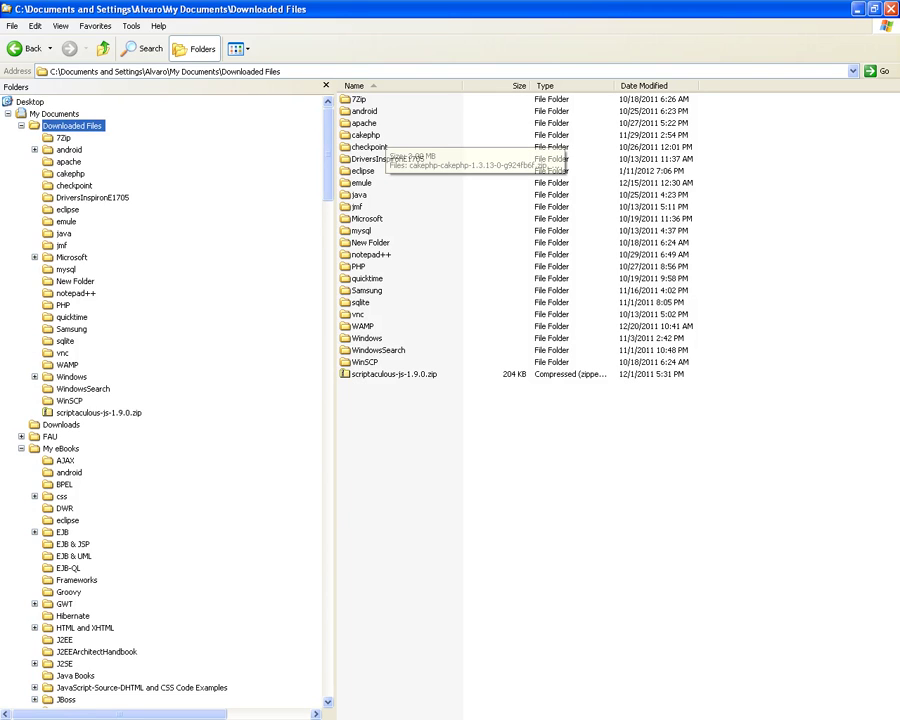
{"action": "double_click", "coordinate": [362, 171]}
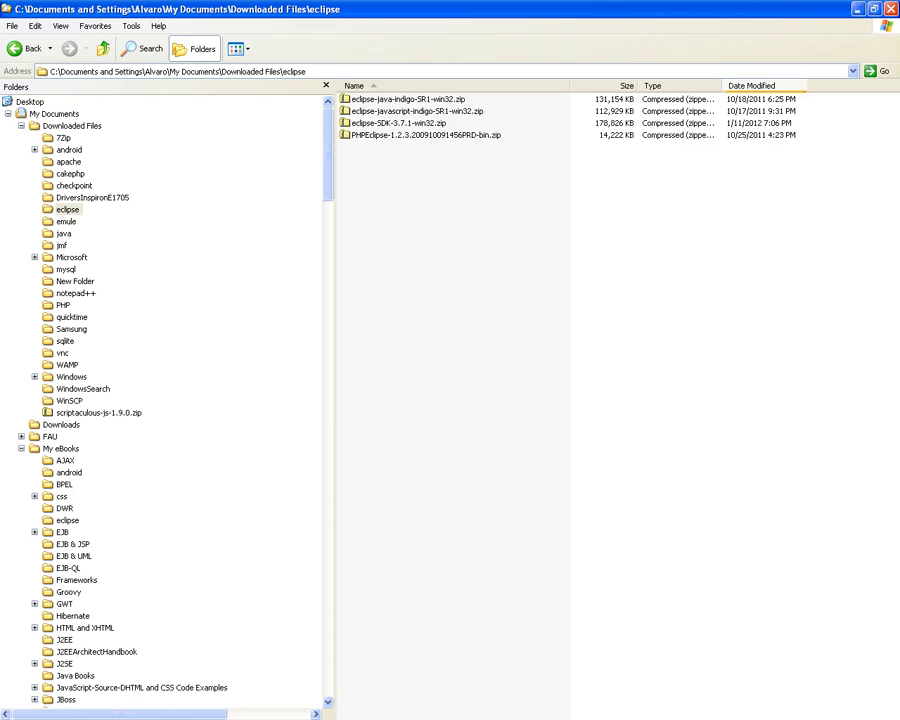
{"action": "left_click", "coordinate": [752, 86]}
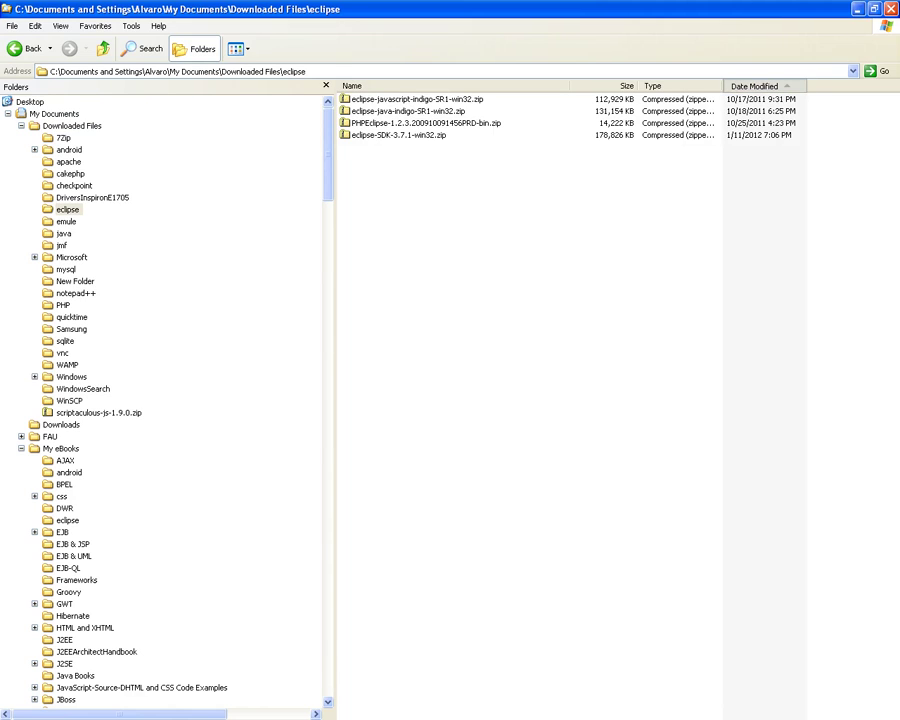
{"action": "left_click", "coordinate": [755, 86]}
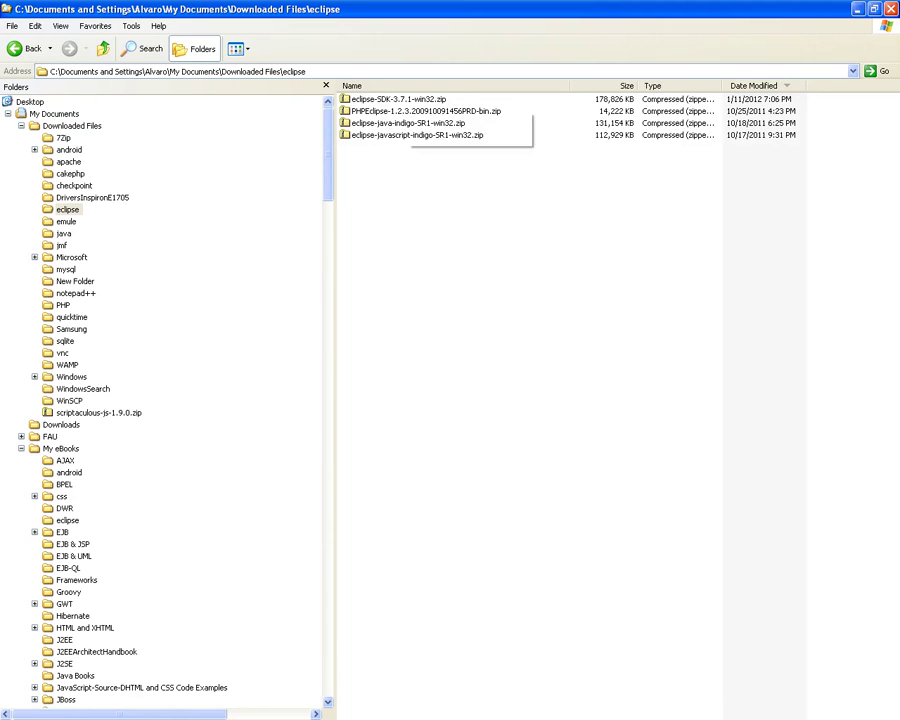
Step: Extract eclipse-SDK-3.7.1-win32.zip in its own folder and move the extracted eclipse folder to Local Disk (C:)
{"action": "right_click", "coordinate": [404, 98]}
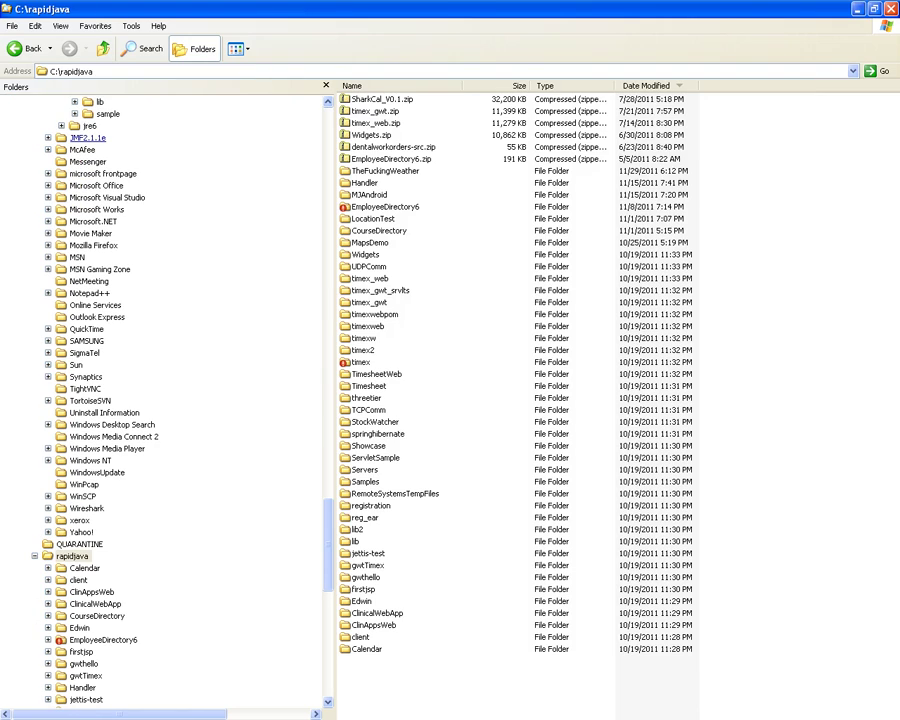
{"action": "key", "text": "alt+Left"}
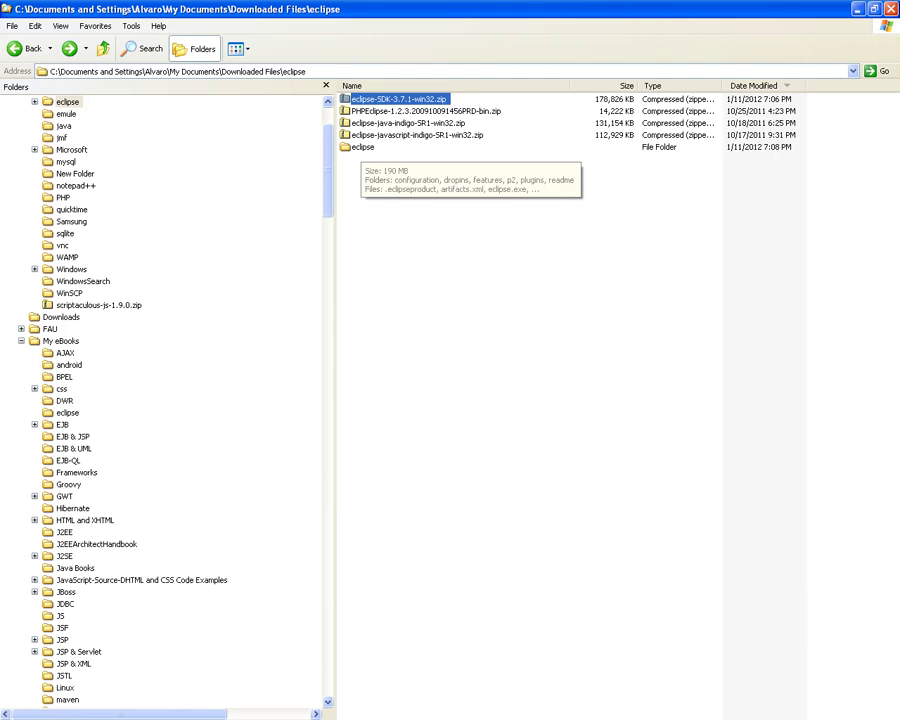
{"action": "scroll", "coordinate": [165, 400], "scroll_direction": "down", "scroll_amount": 20}
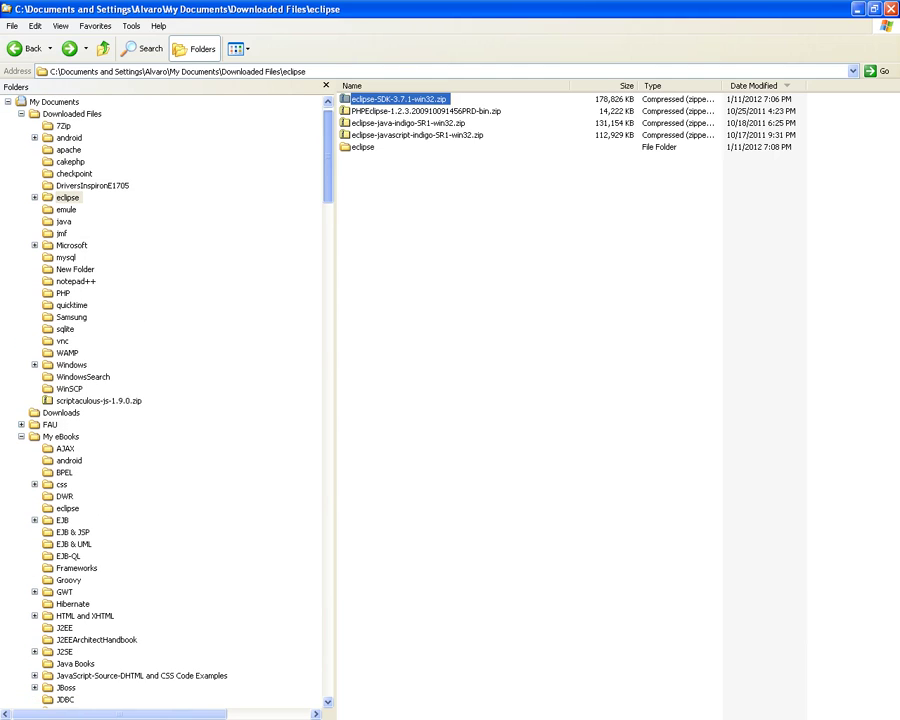
{"action": "scroll", "coordinate": [165, 400], "scroll_direction": "up", "scroll_amount": 3}
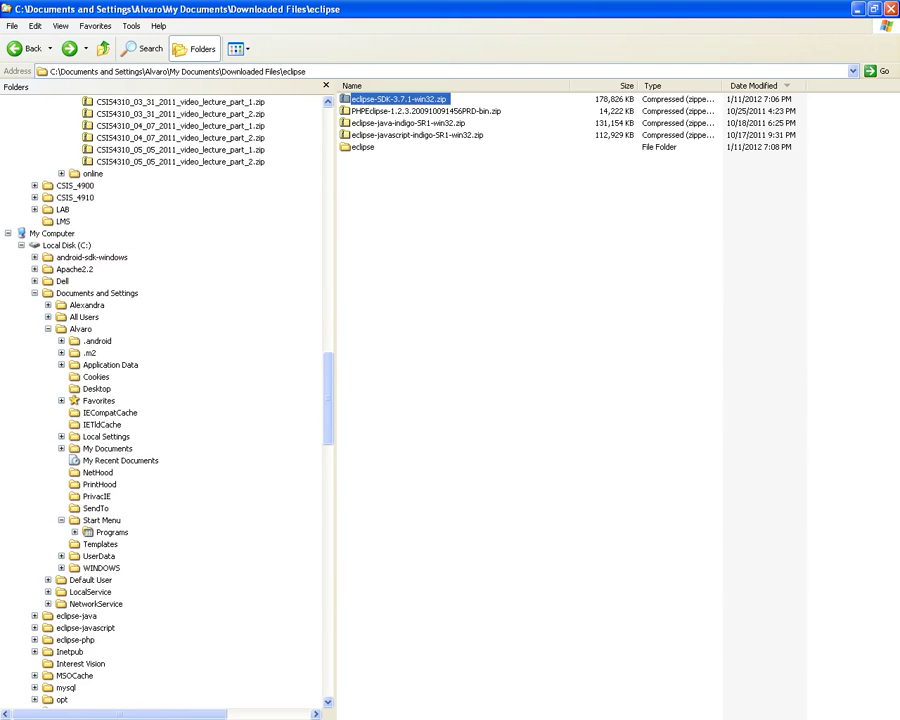
{"action": "left_click_drag", "start_coordinate": [357, 147], "coordinate": [70, 246]}
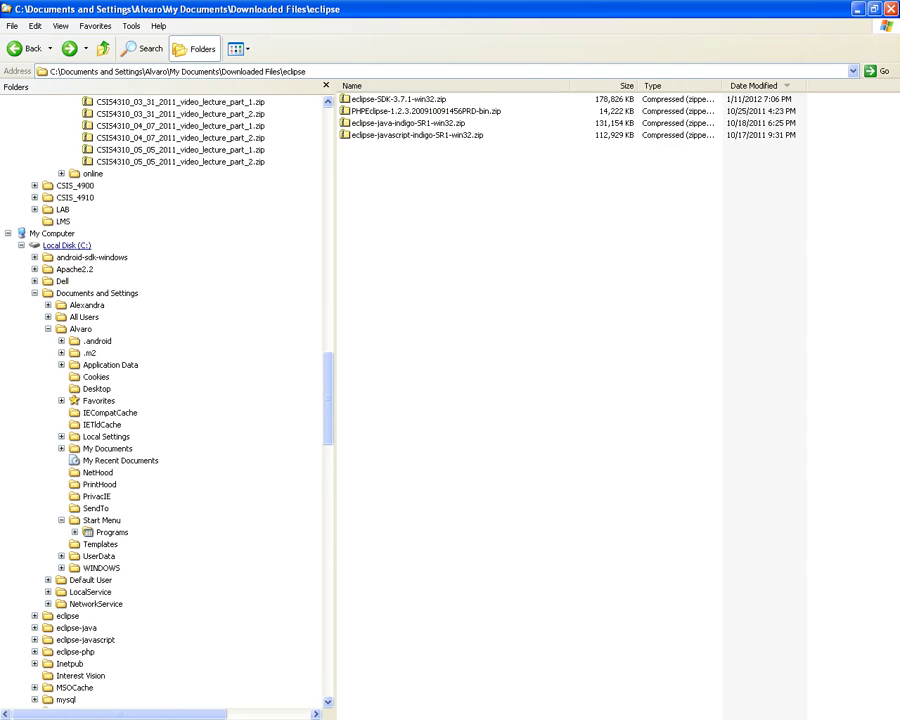
Step: Rename the eclipse folder in C:\ as eclipse-spring
{"action": "left_click", "coordinate": [68, 245]}
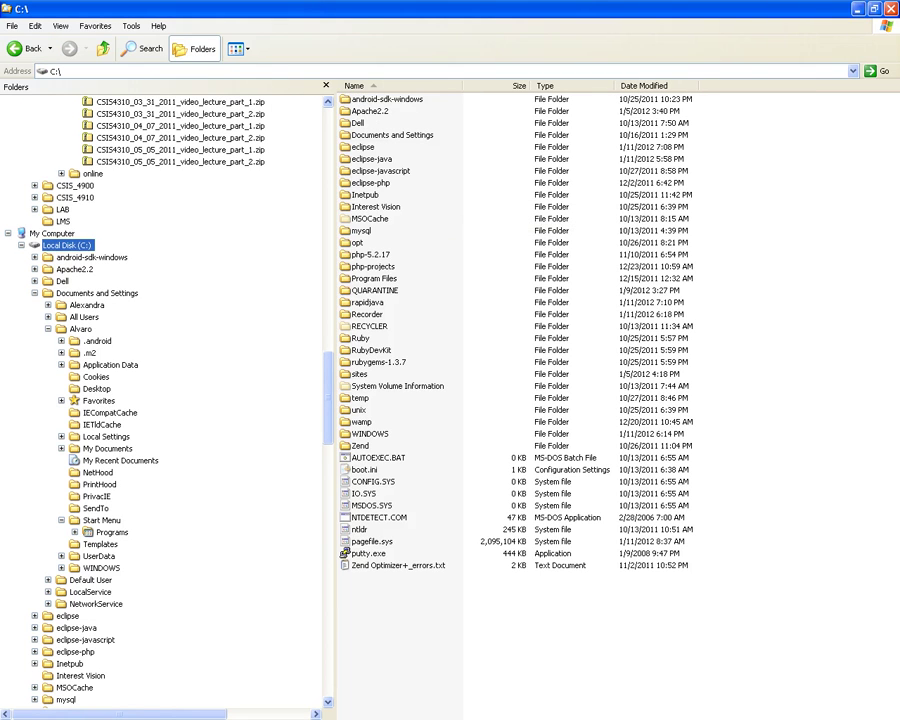
{"action": "left_click", "coordinate": [363, 147]}
{"action": "key", "text": "F2"}
{"action": "key", "text": "End"}
{"action": "type", "text": "-"}
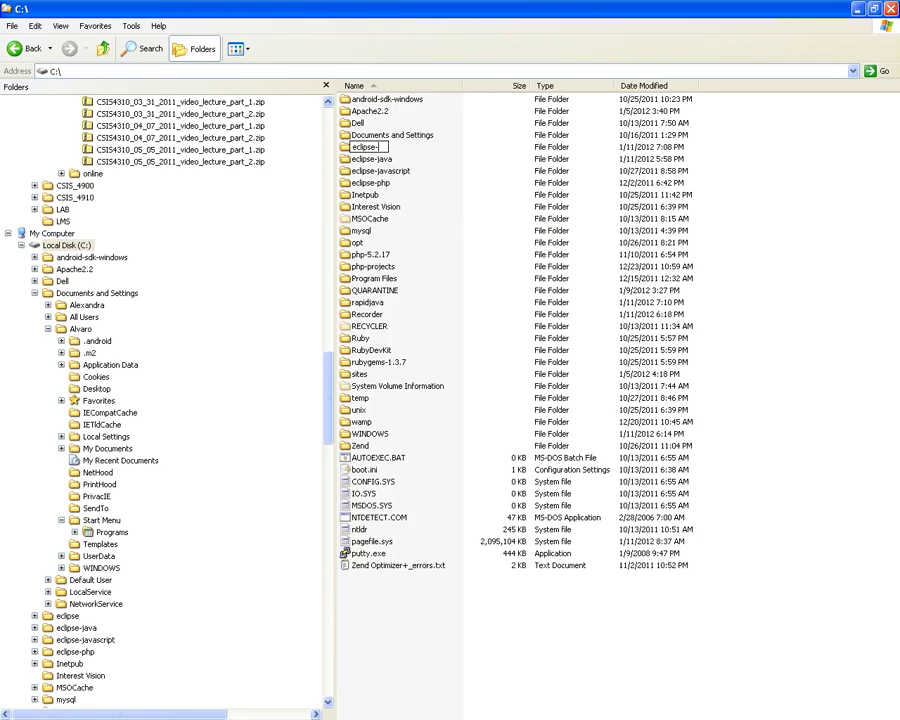
{"action": "type", "text": "spring"}
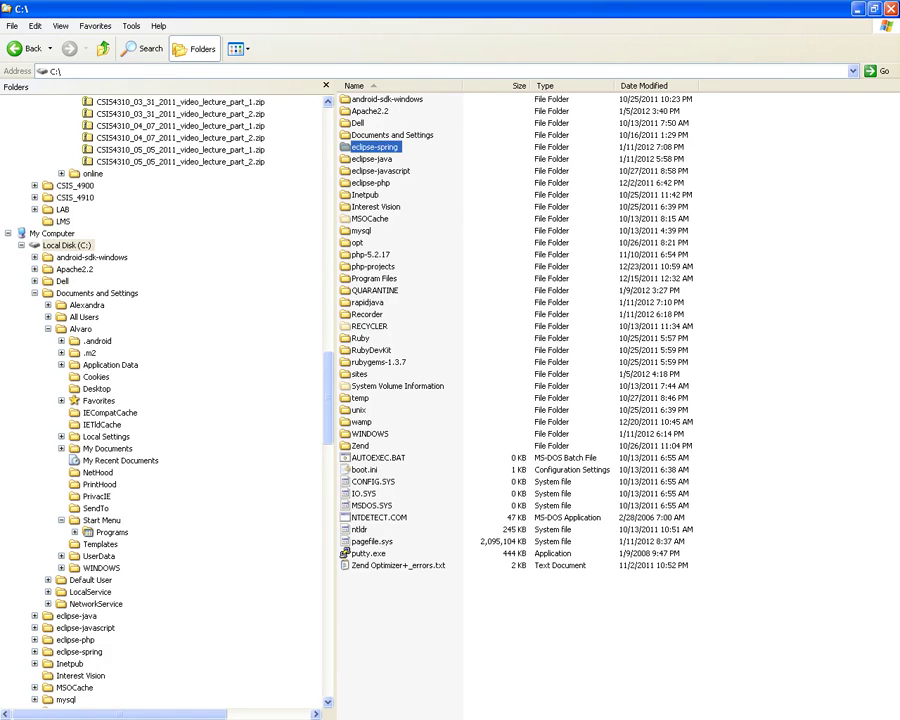
Step: Open the C:\eclipse-spring folder and launch eclipse.exe from it
{"action": "key", "text": "Return"}
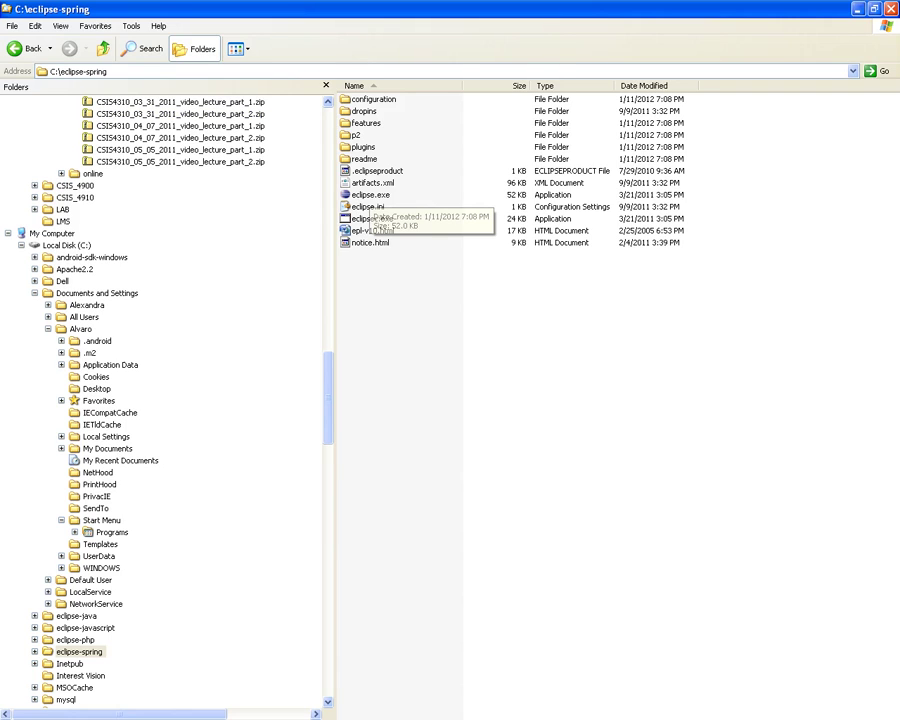
{"action": "left_click", "coordinate": [370, 194]}
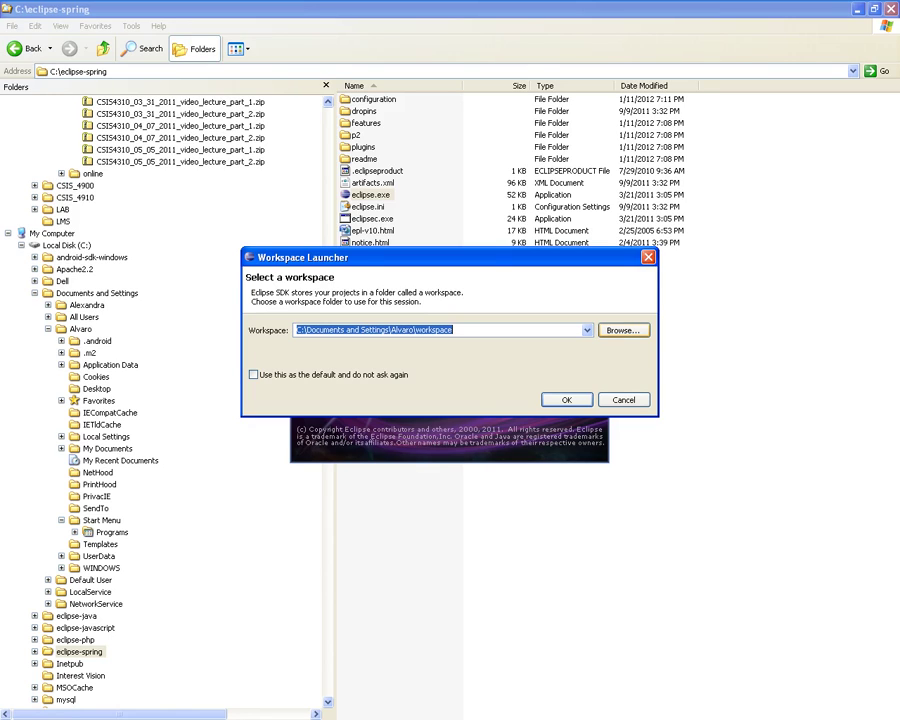
Step: Choose the rapidjava folder on Local Disk (C:) as the workspace, start Eclipse with it, and go to the workbench
{"action": "left_click", "coordinate": [453, 330]}
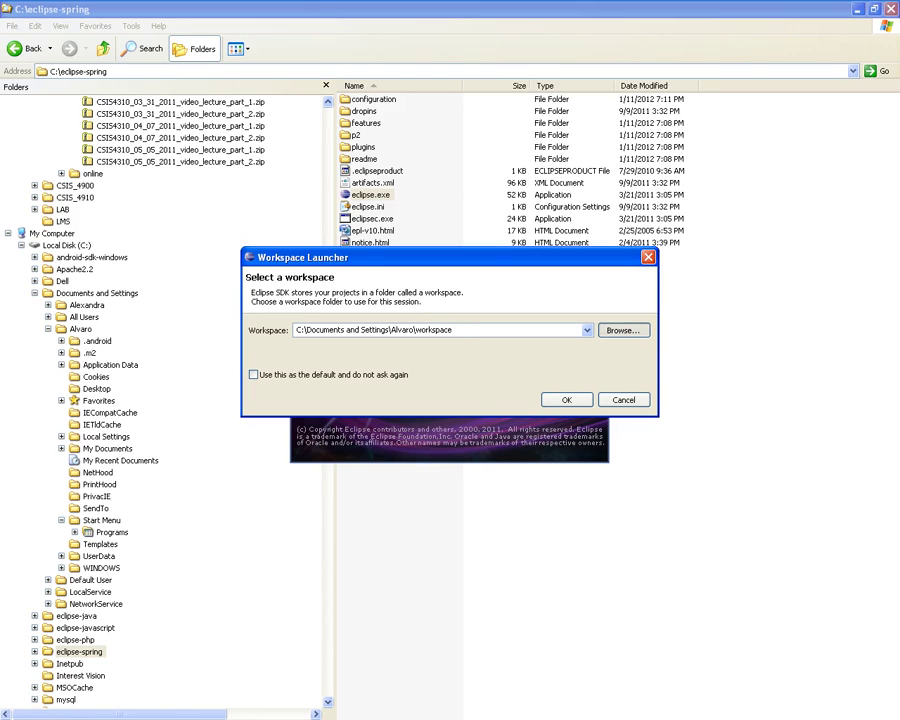
{"action": "key", "text": "alt+b"}
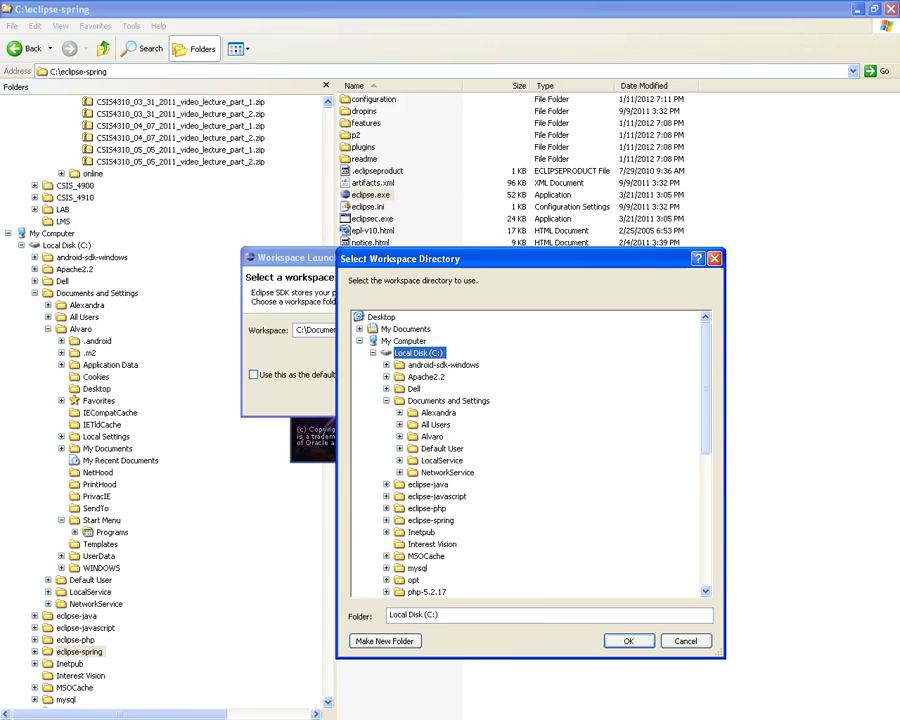
{"action": "scroll", "coordinate": [530, 455], "scroll_direction": "down", "scroll_amount": 6}
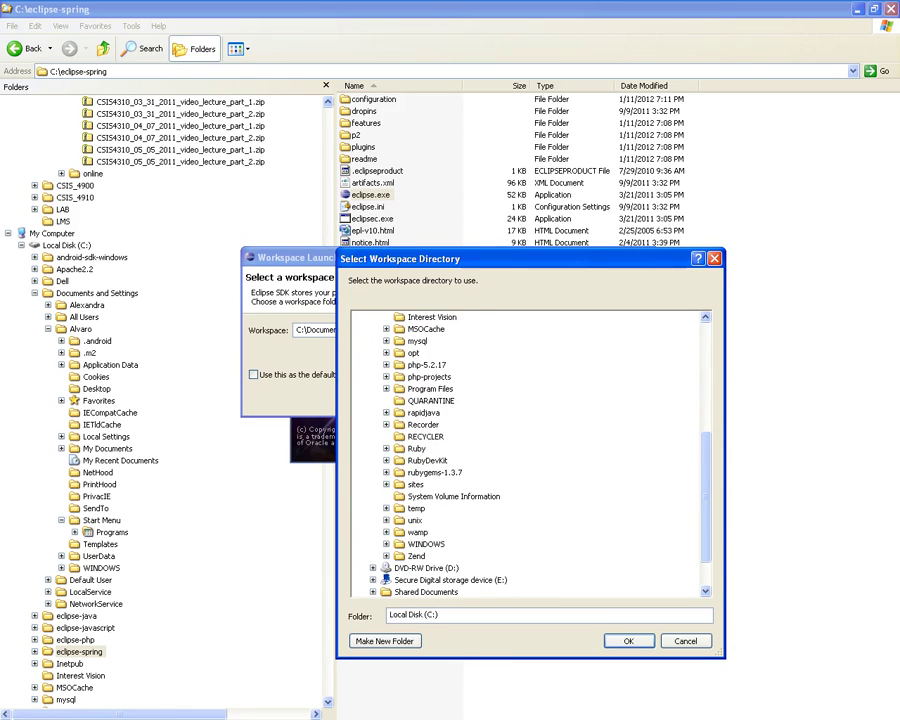
{"action": "left_click", "coordinate": [423, 412]}
{"action": "double_click", "coordinate": [423, 412]}
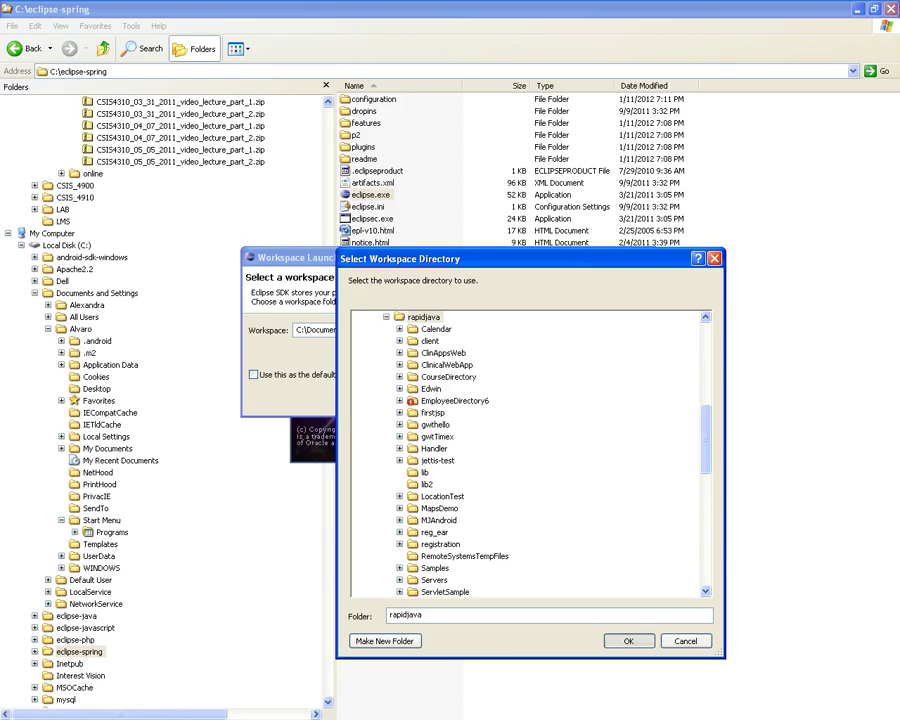
{"action": "key", "text": "Return"}
{"action": "key", "text": "Return"}
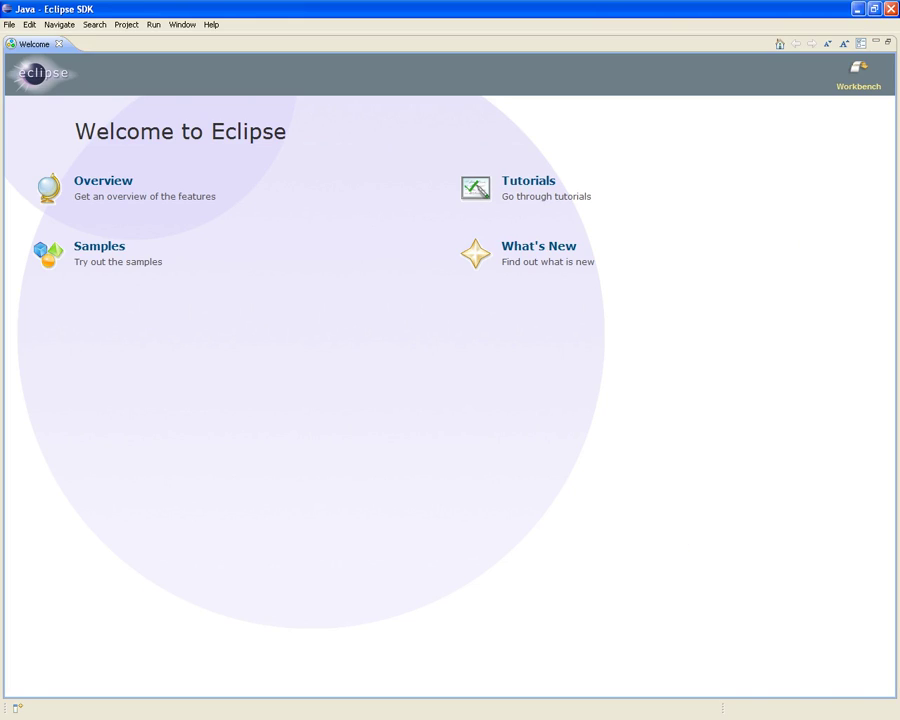
{"action": "left_click", "coordinate": [858, 78]}
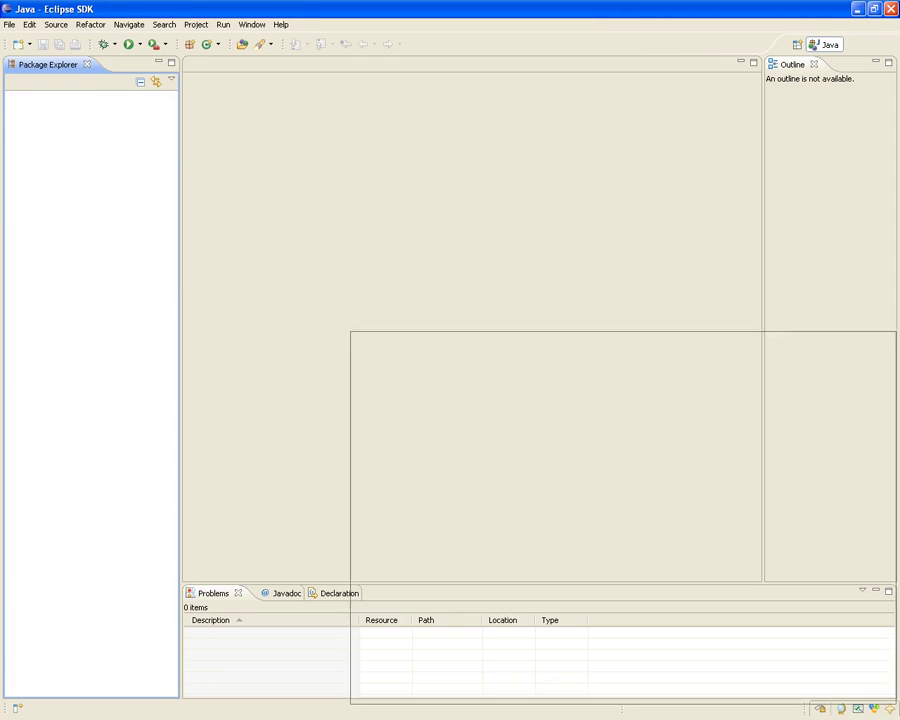
Step: Open the New Project wizard, examine the project types under CVS, Java and Plug-in Development, and close it without creating a project
{"action": "right_click", "coordinate": [70, 140]}
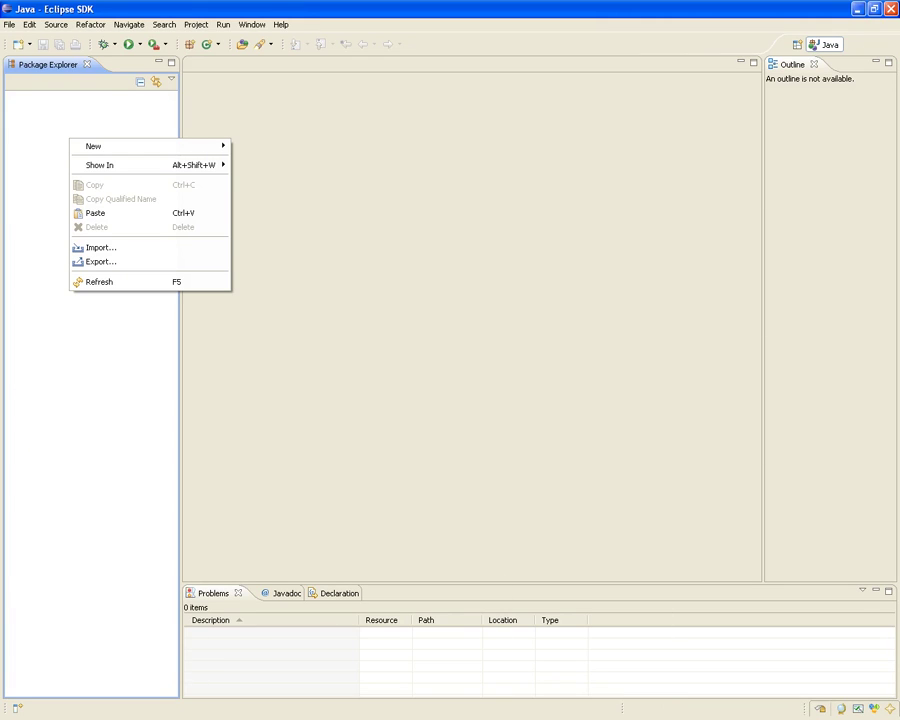
{"action": "mouse_move", "coordinate": [100, 146]}
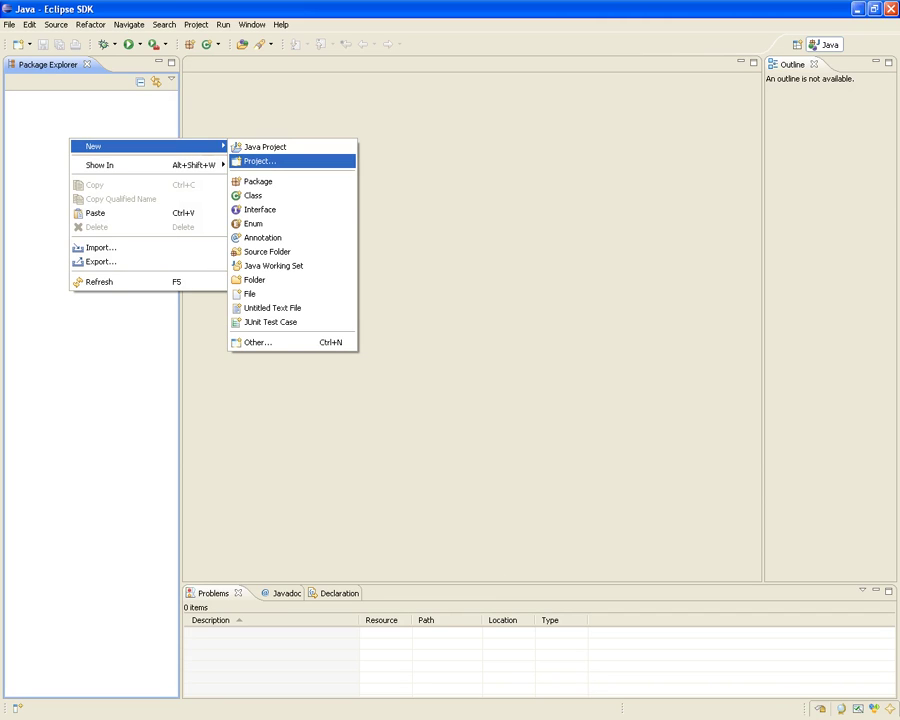
{"action": "key", "text": "Return"}
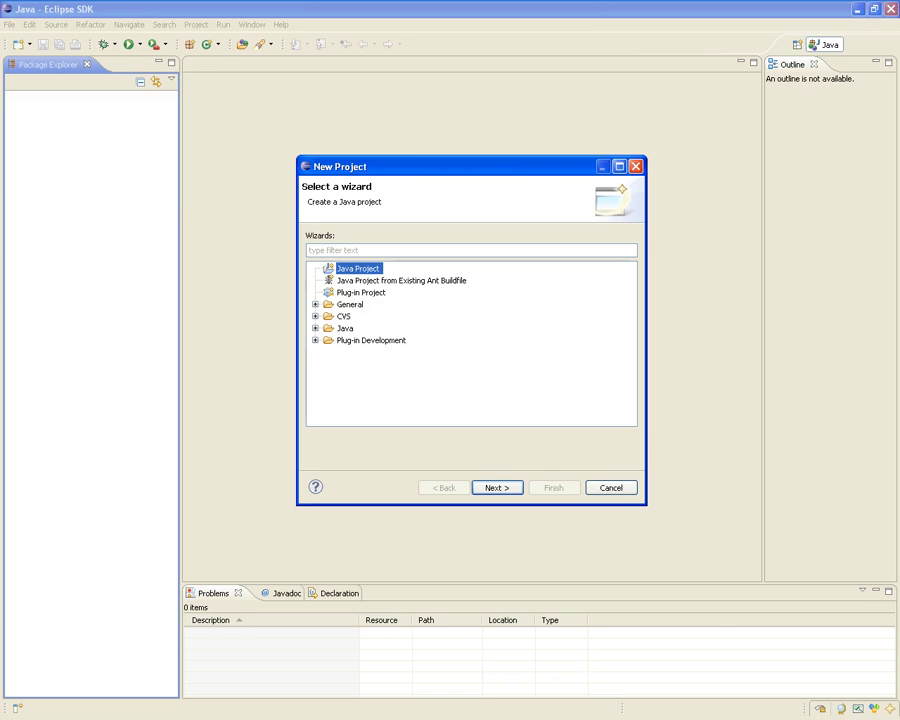
{"action": "left_click", "coordinate": [315, 316]}
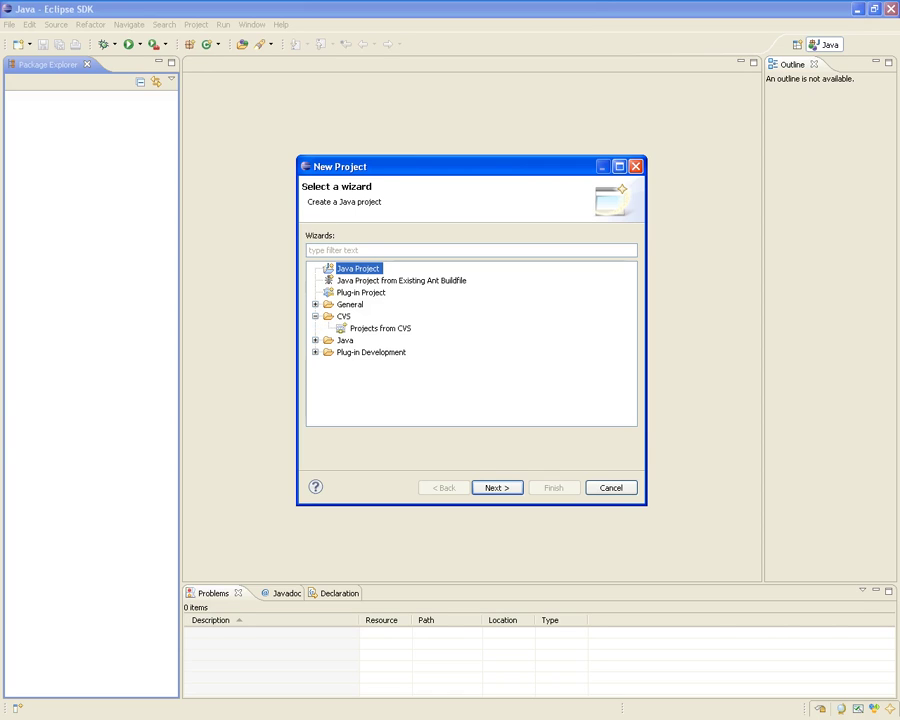
{"action": "left_click", "coordinate": [315, 316]}
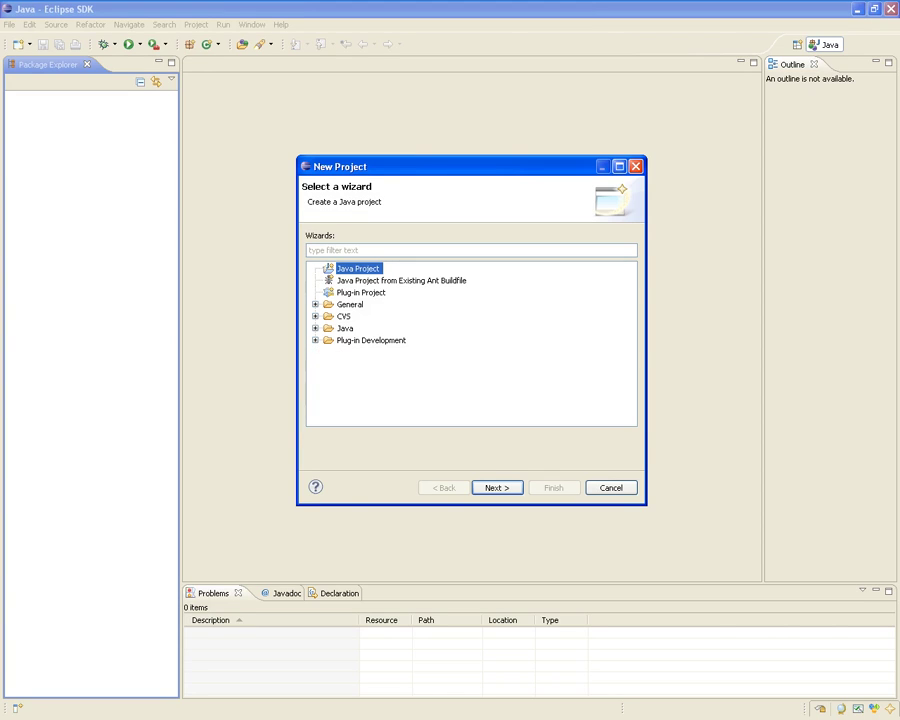
{"action": "left_click", "coordinate": [315, 328]}
{"action": "left_click", "coordinate": [315, 328]}
{"action": "left_click", "coordinate": [315, 340]}
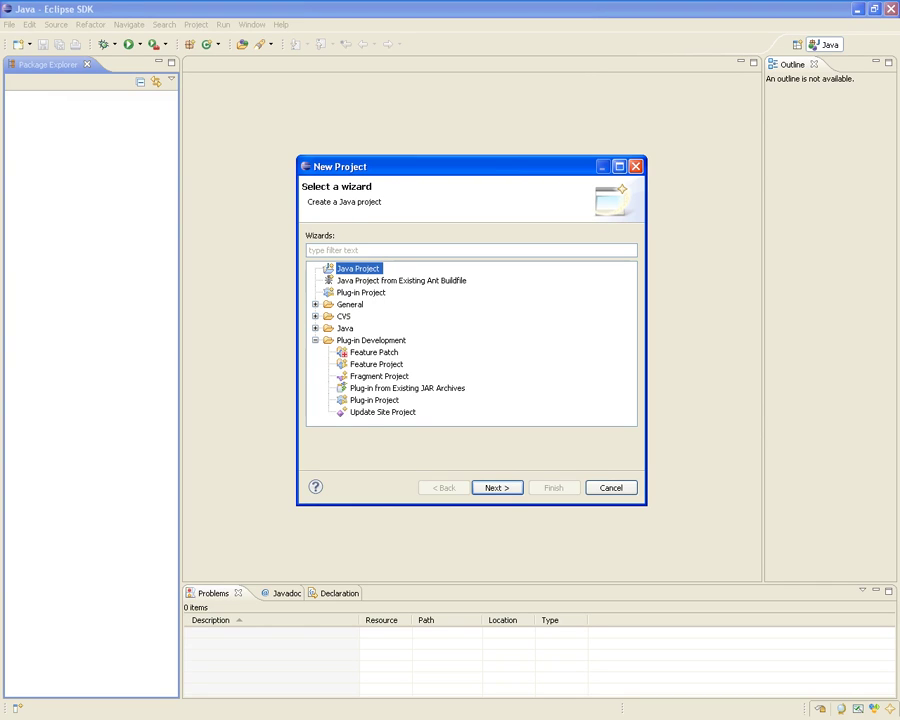
{"action": "left_click", "coordinate": [315, 340]}
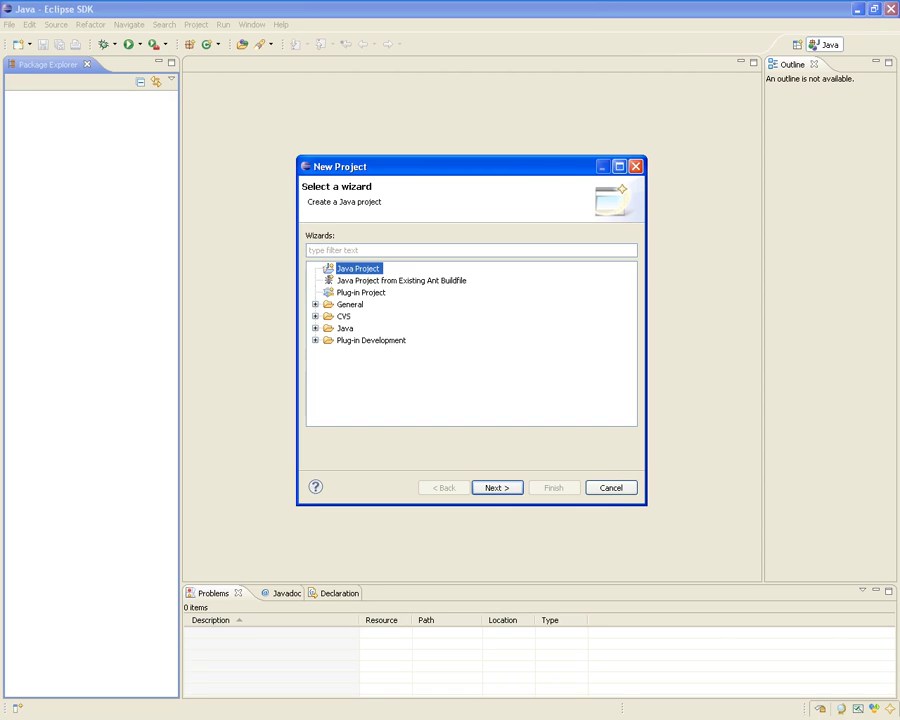
{"action": "key", "text": "Tab"}
{"action": "key", "text": "Return"}
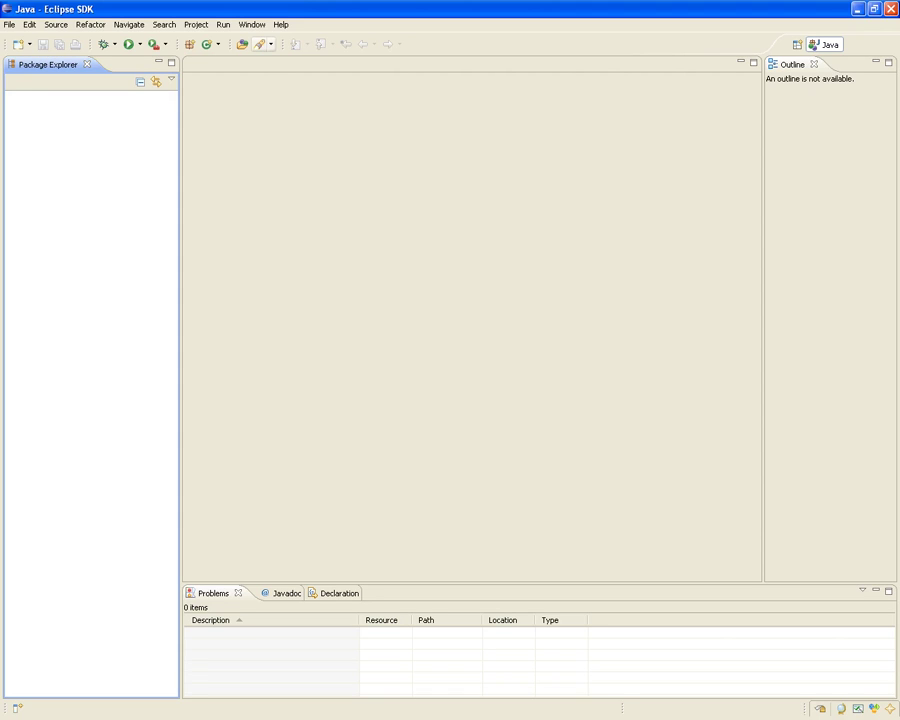
{"action": "left_click", "coordinate": [281, 24]}
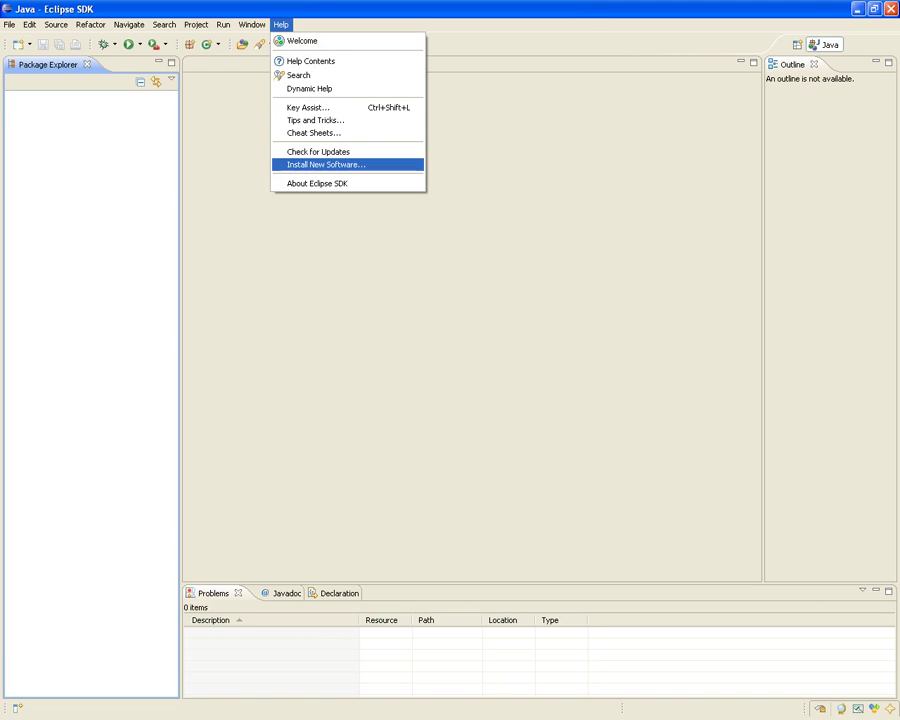
{"action": "key", "text": "Return"}
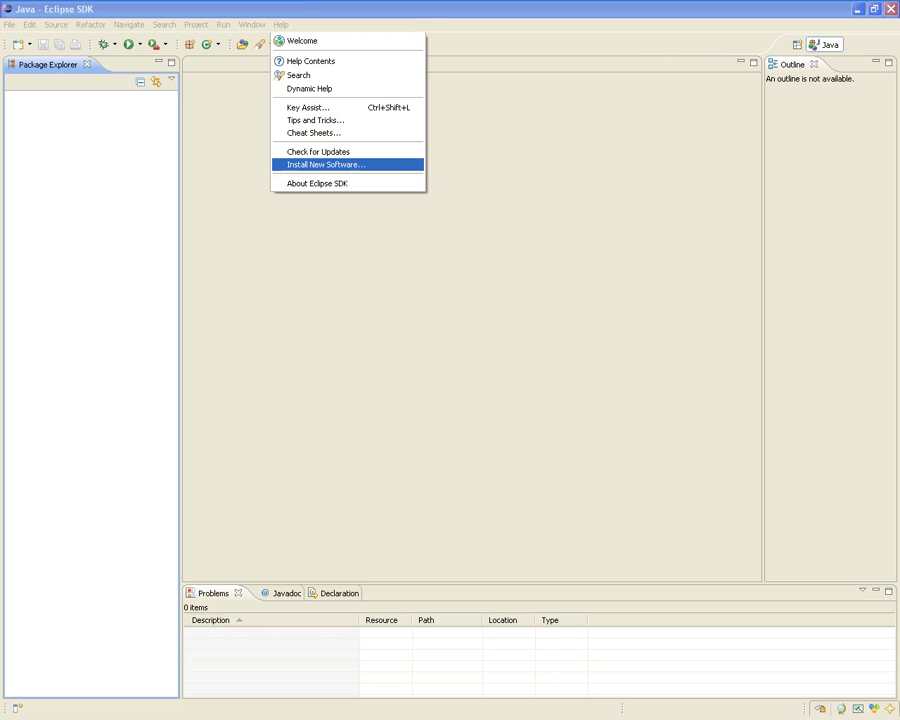
{"action": "key", "text": "alt+Down"}
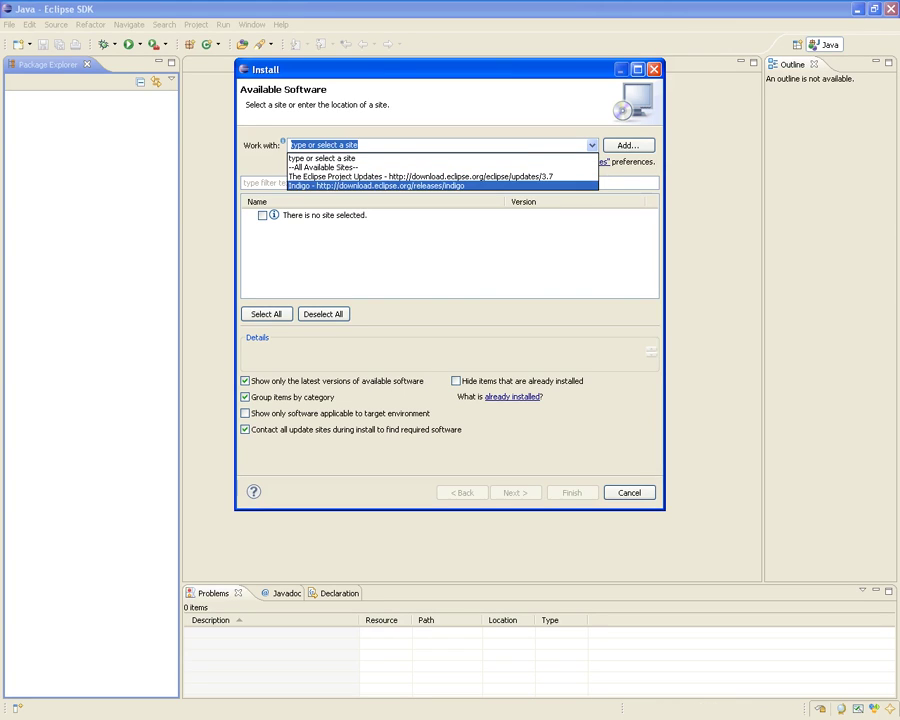
{"action": "left_click", "coordinate": [375, 185]}
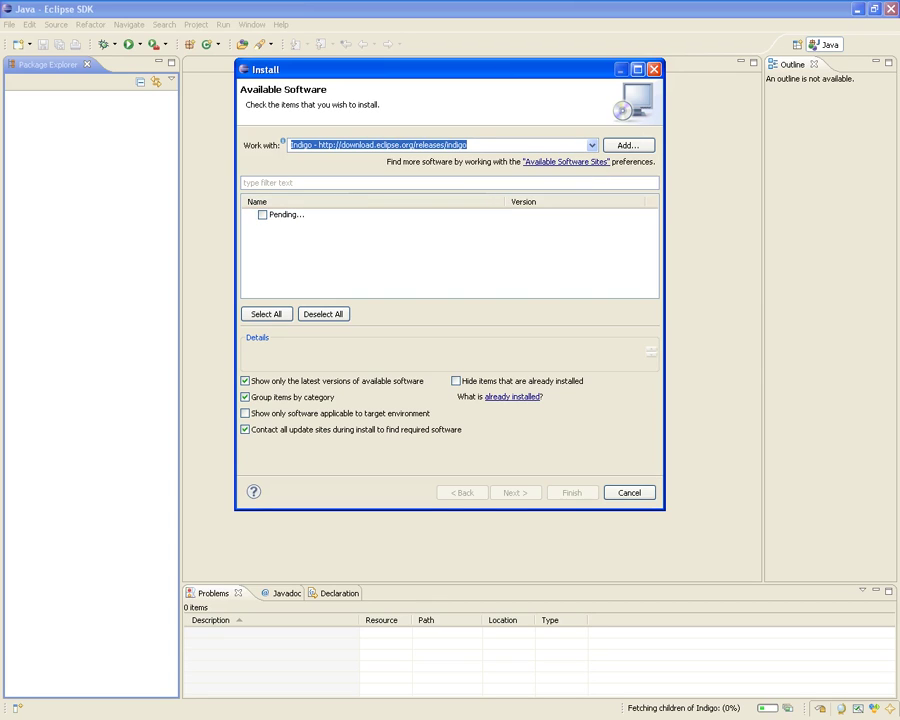
{"action": "left_click_drag", "start_coordinate": [664, 509], "coordinate": [814, 694]}
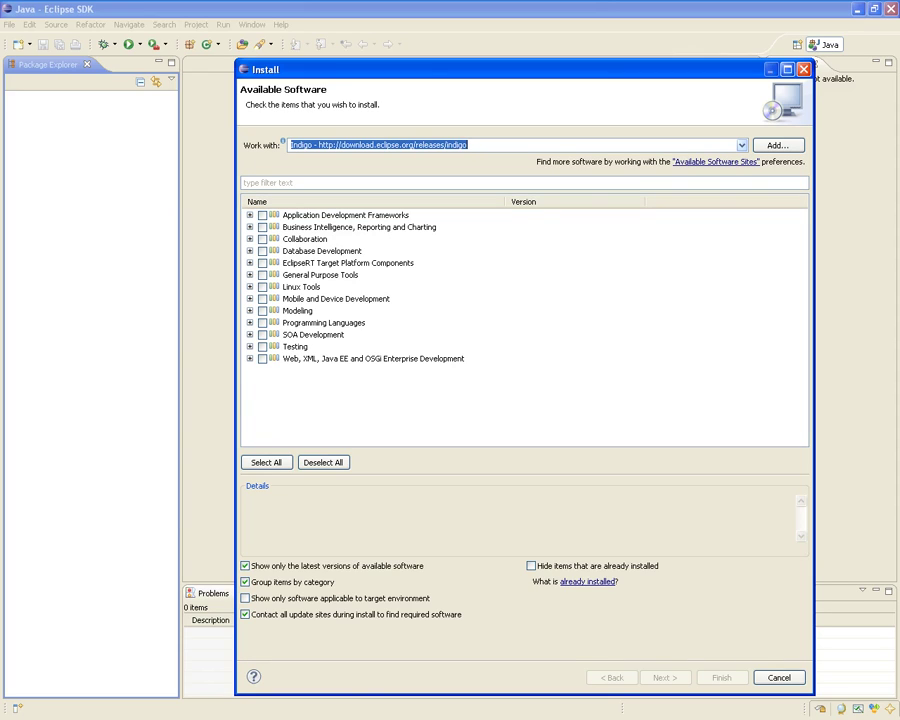
Step: Switch from the Install dialog to another open application window
{"action": "key", "text": "alt+Tab"}
{"action": "key", "text": "alt+Tab"}
{"action": "key", "text": "alt+Tab"}
{"action": "key", "text": "alt+Tab"}
{"action": "key", "text": "alt+Tab"}
{"action": "key", "text": "alt+Tab"}
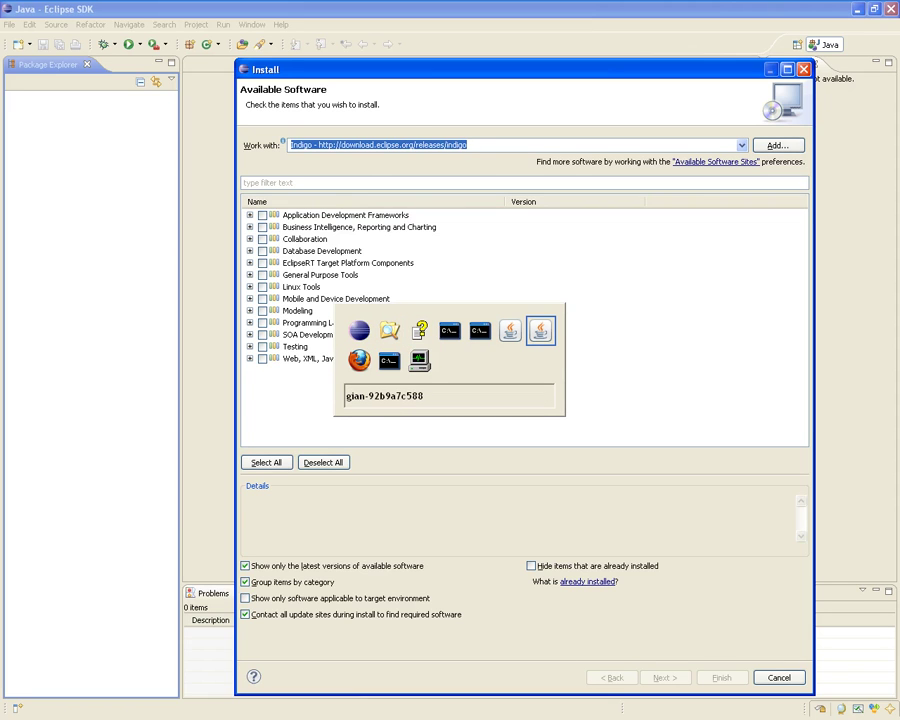